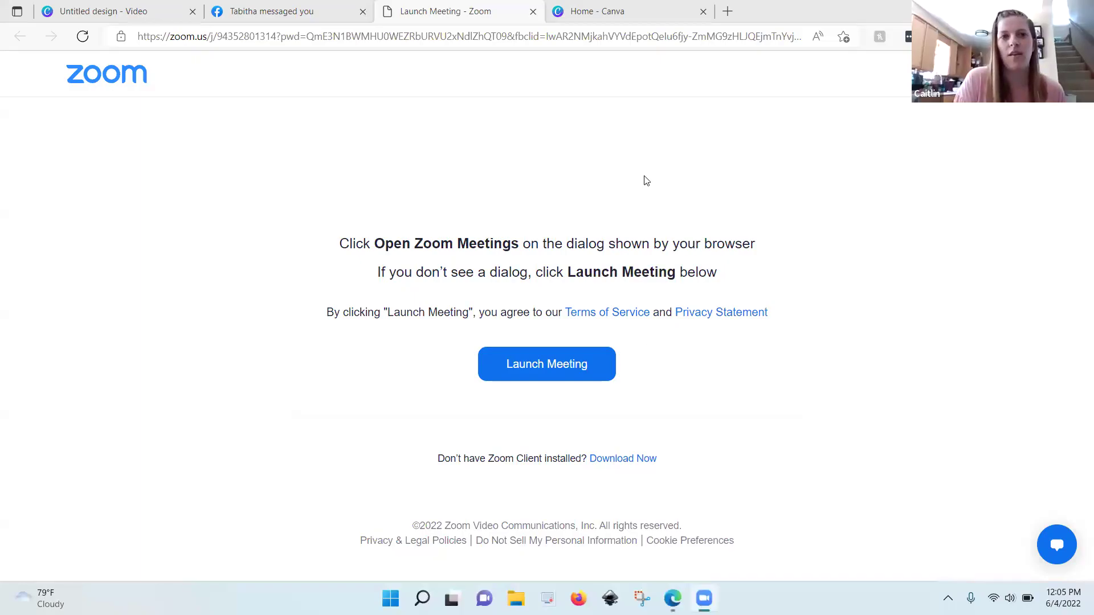
Open the Canva home page and create a blank 1920 × 1080 px video design.
click(116, 13)
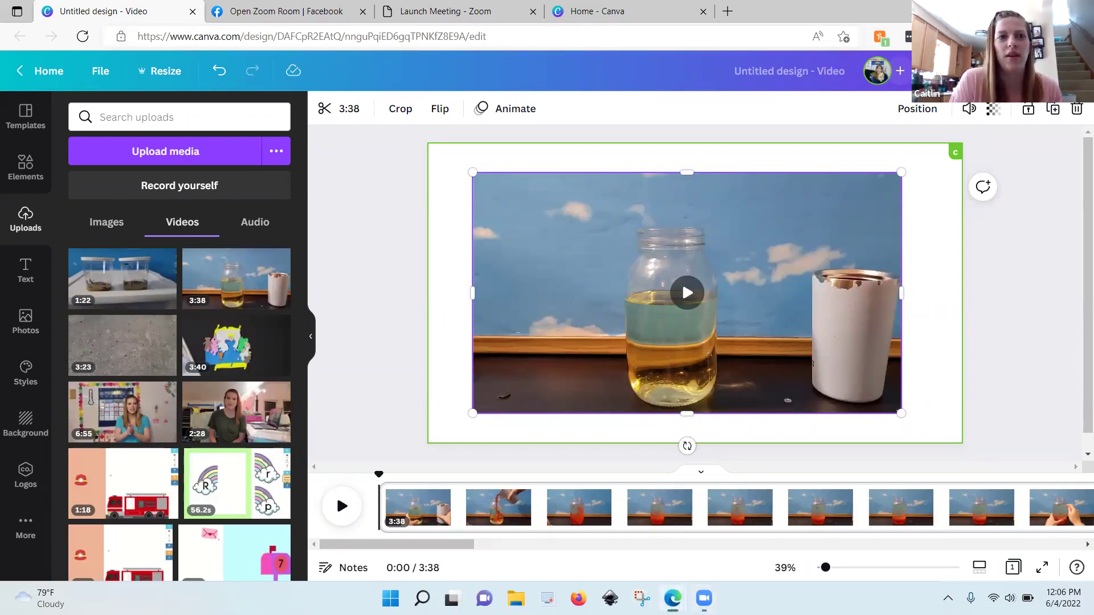
click(167, 36)
text(can)
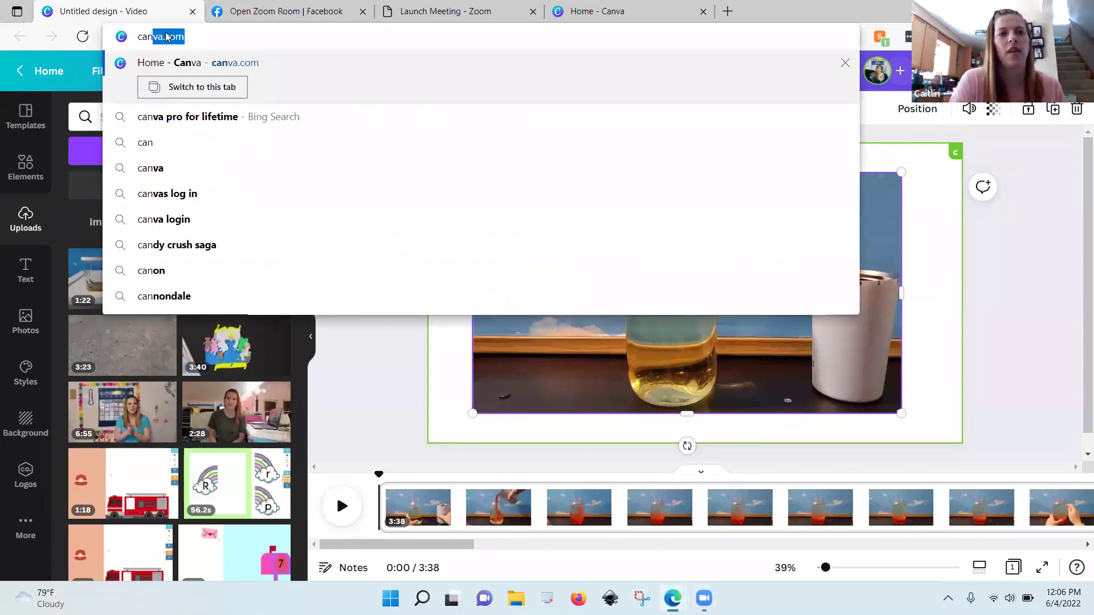
key(Return)
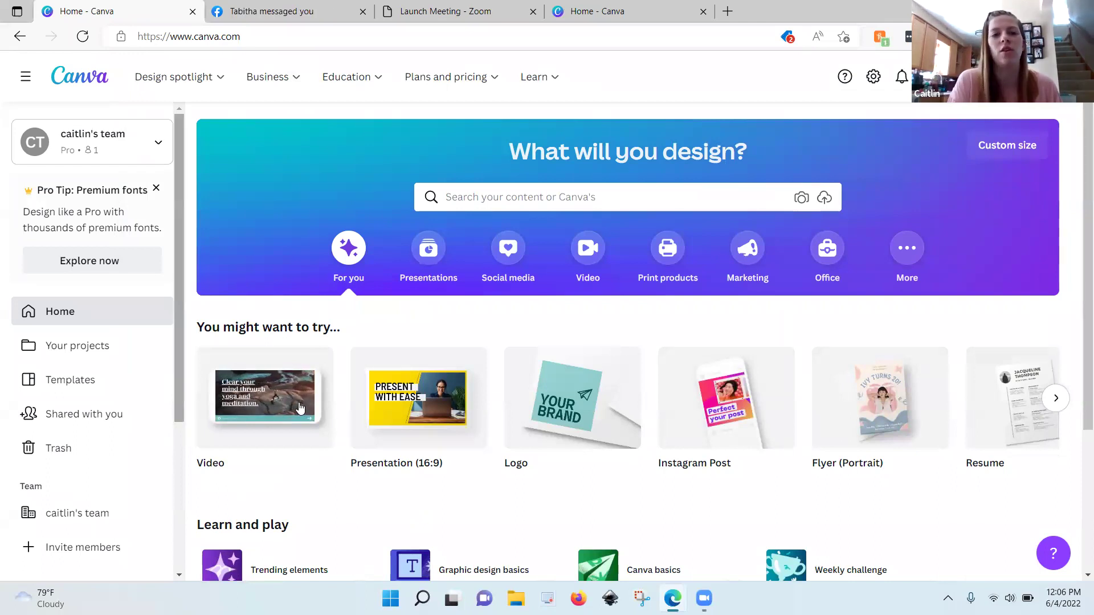
mouse_move(287, 400)
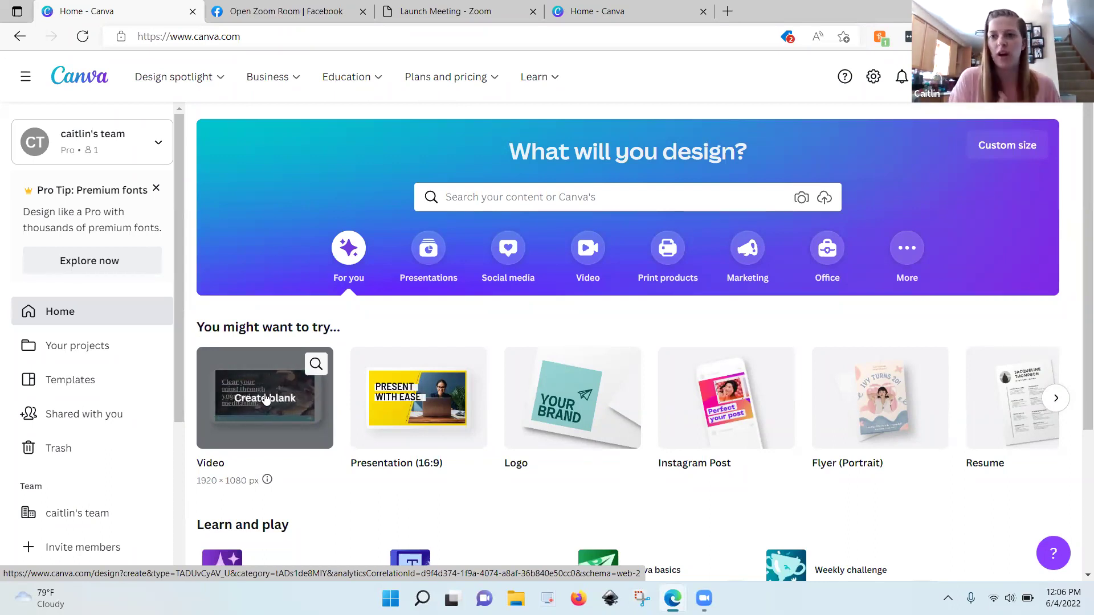
click(266, 398)
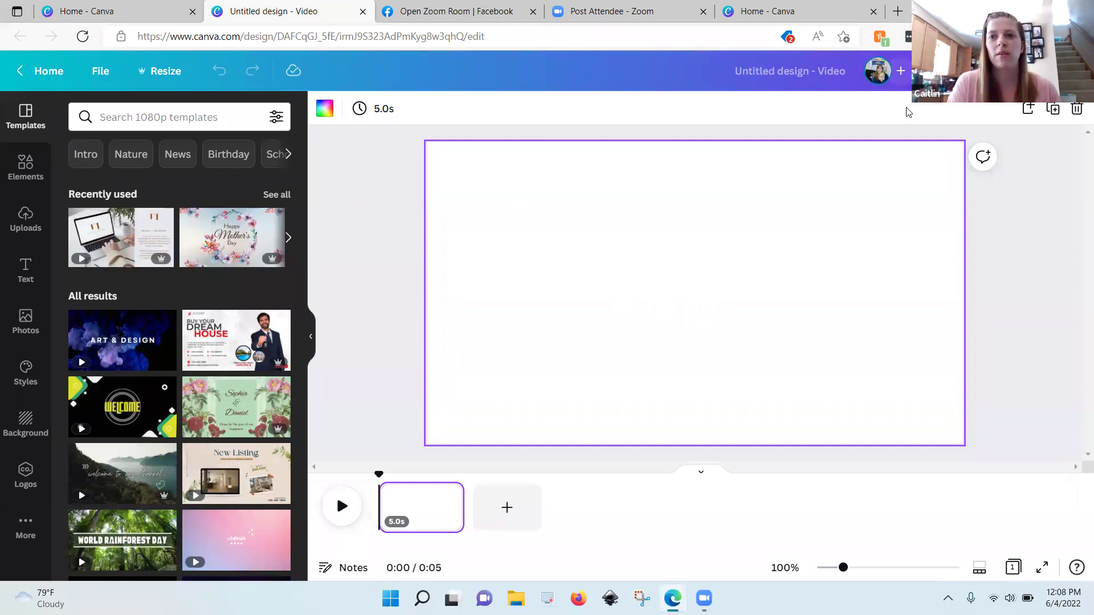
Add the uploaded 1:22 video of the two lidded cups to the blank page.
click(28, 211)
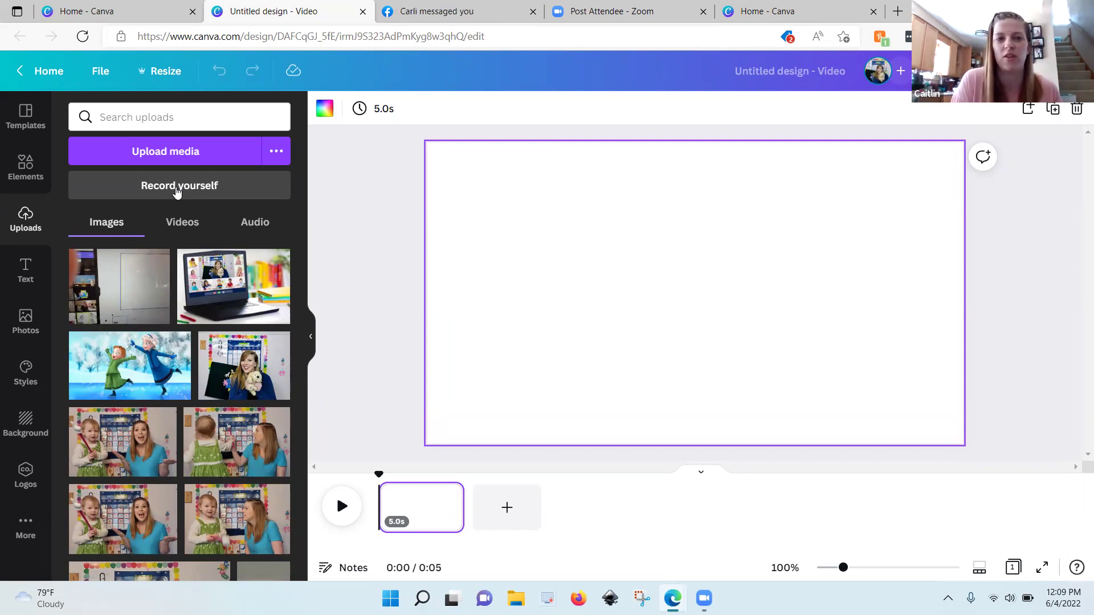
click(167, 152)
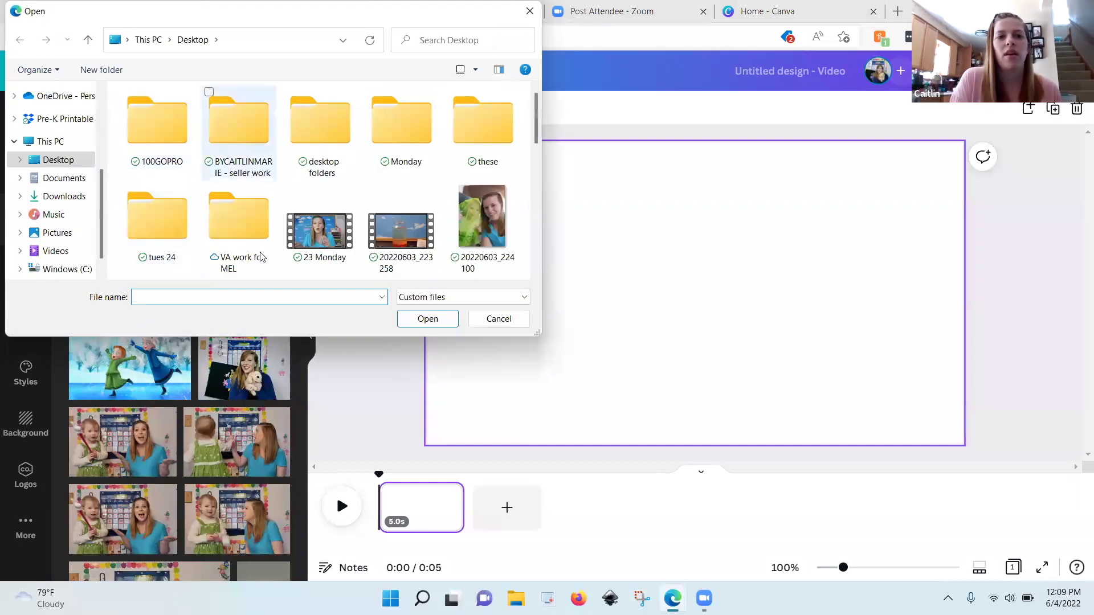
click(482, 319)
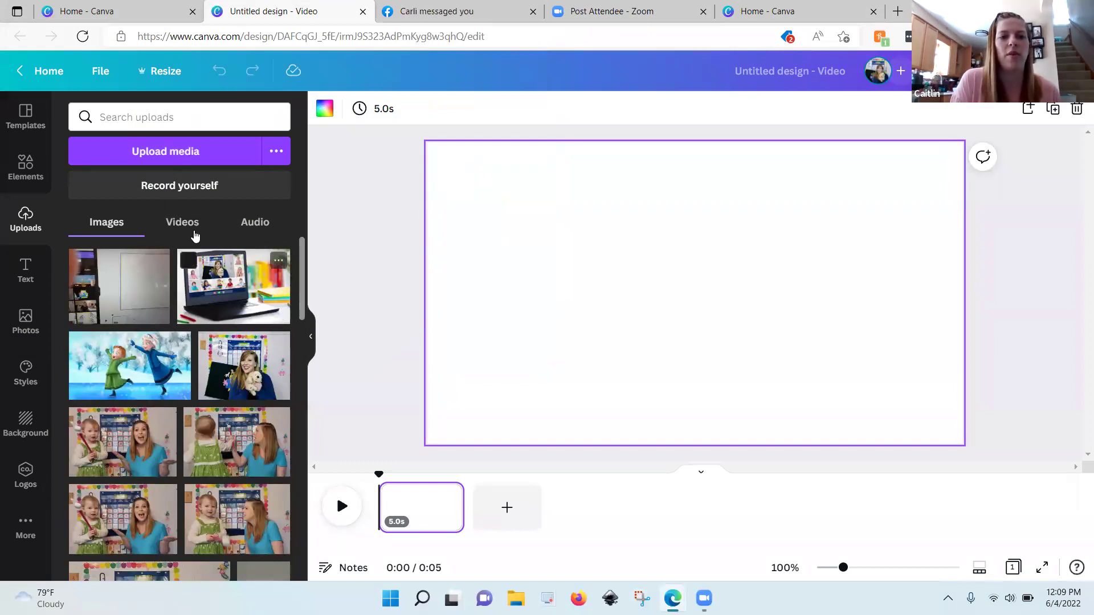
click(181, 222)
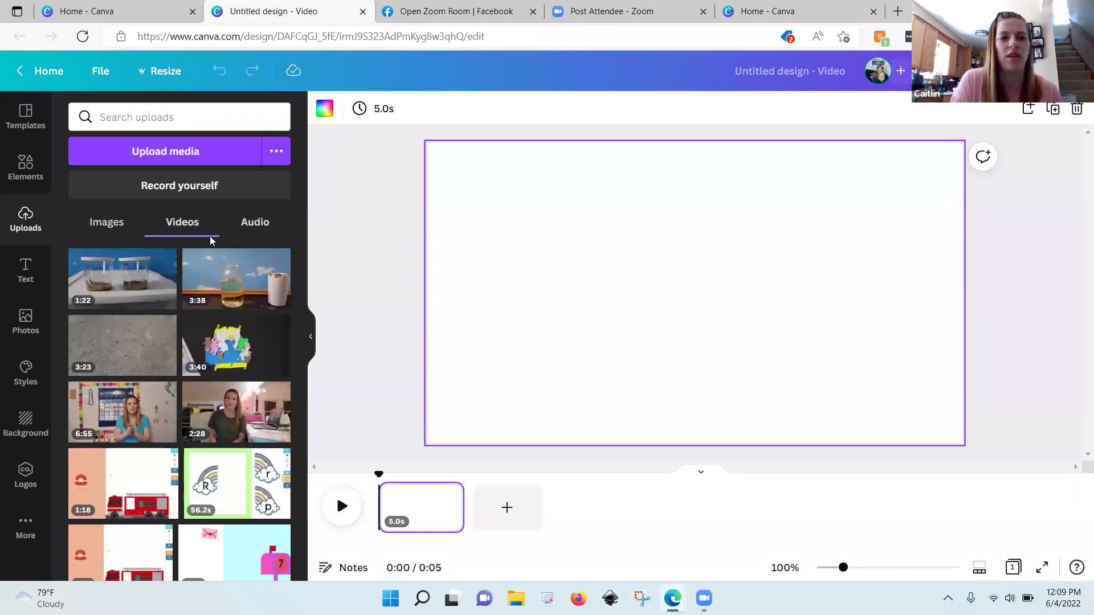
click(130, 289)
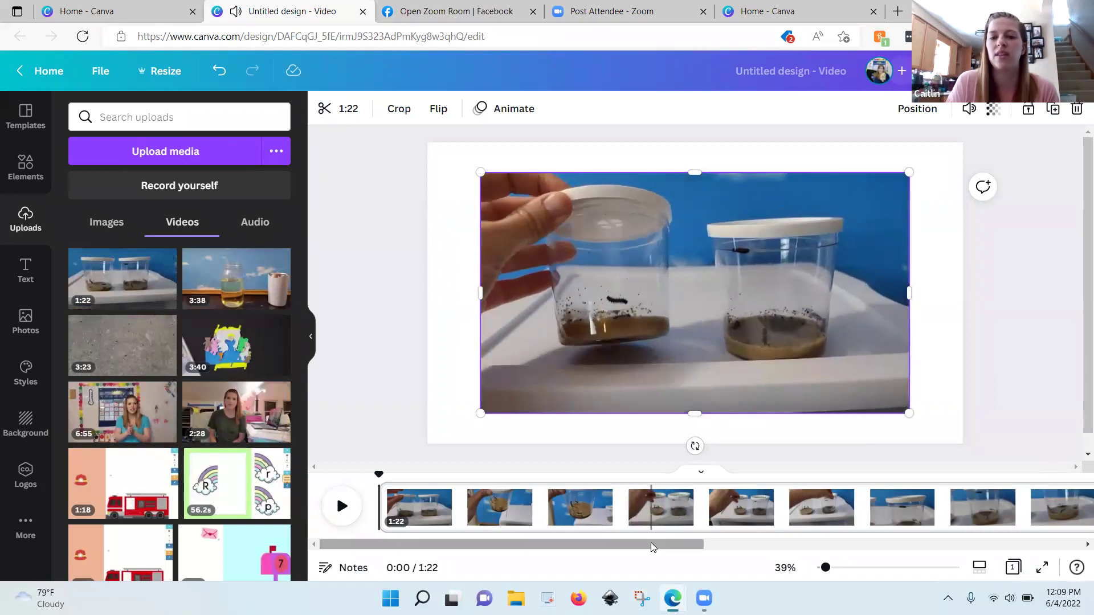
Add a second page after the cups clip and place the uploaded 3:38 jar video on it.
drag(650, 542, 1032, 556)
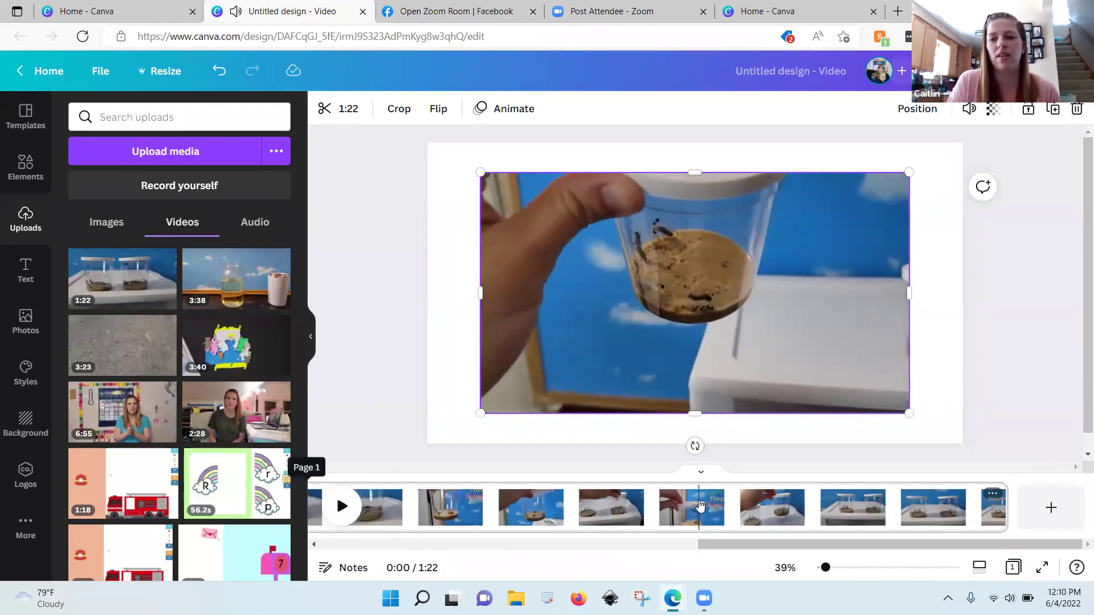
click(649, 507)
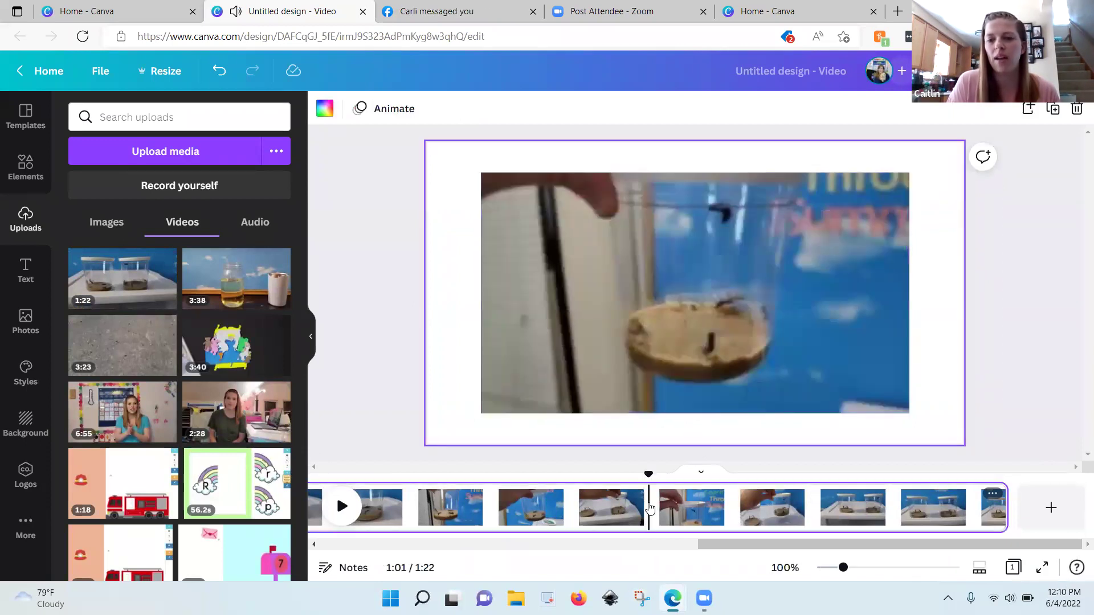
click(1052, 510)
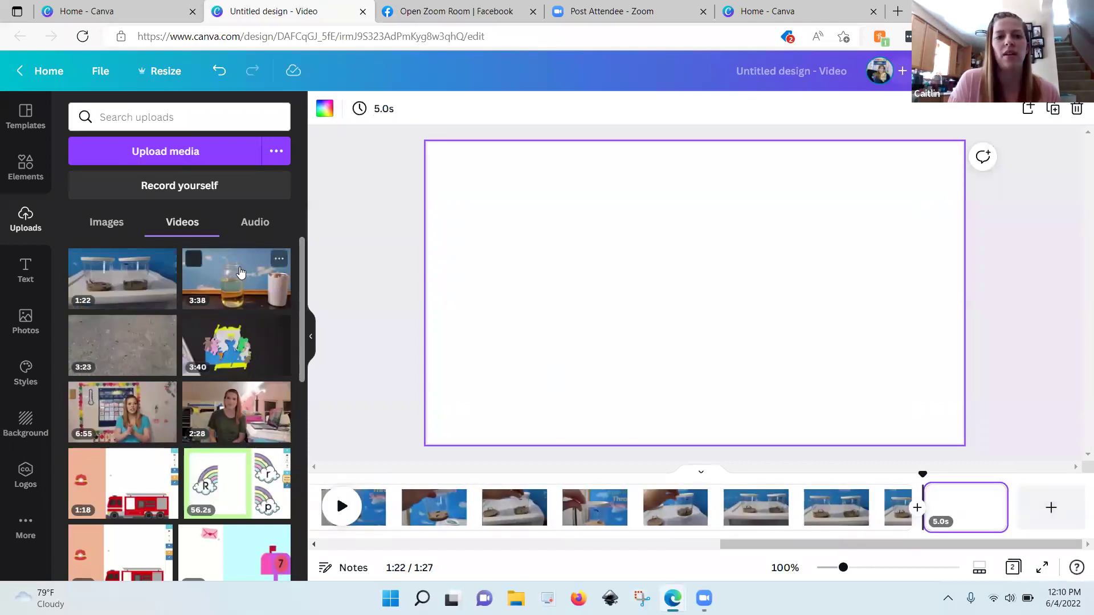
click(207, 278)
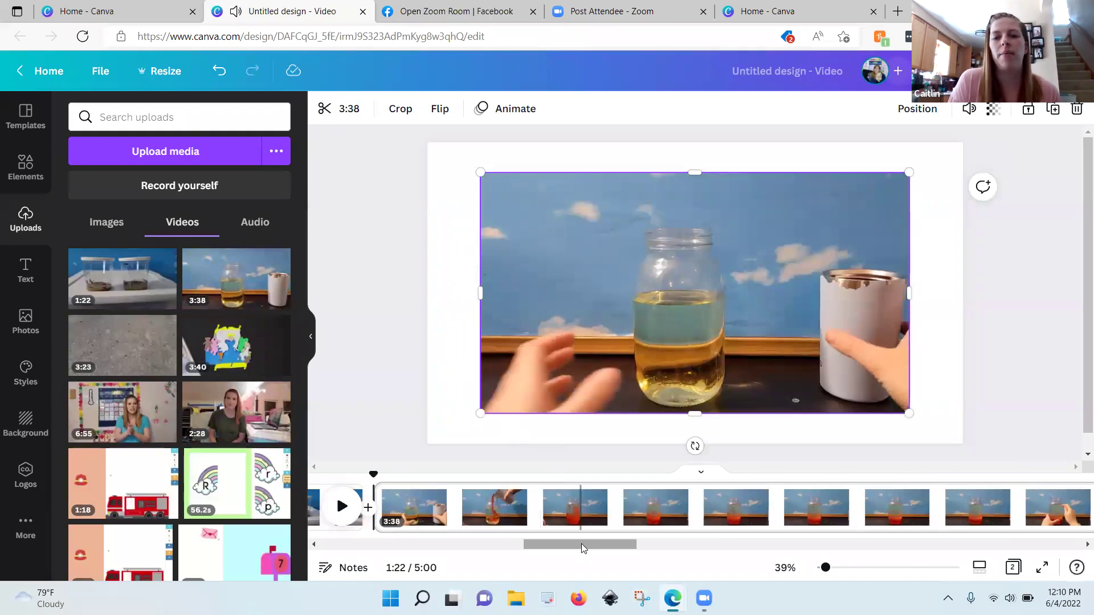
Enlarge the cups video on the first page from opposite corners until it fills the whole page.
drag(581, 544, 566, 544)
drag(450, 537, 369, 534)
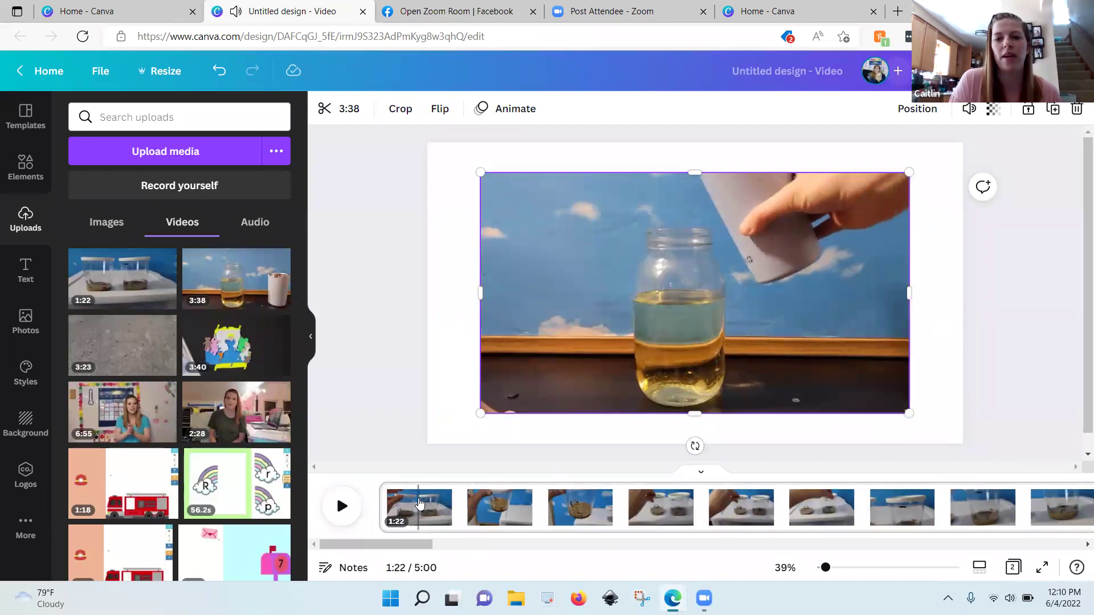
key(Delete)
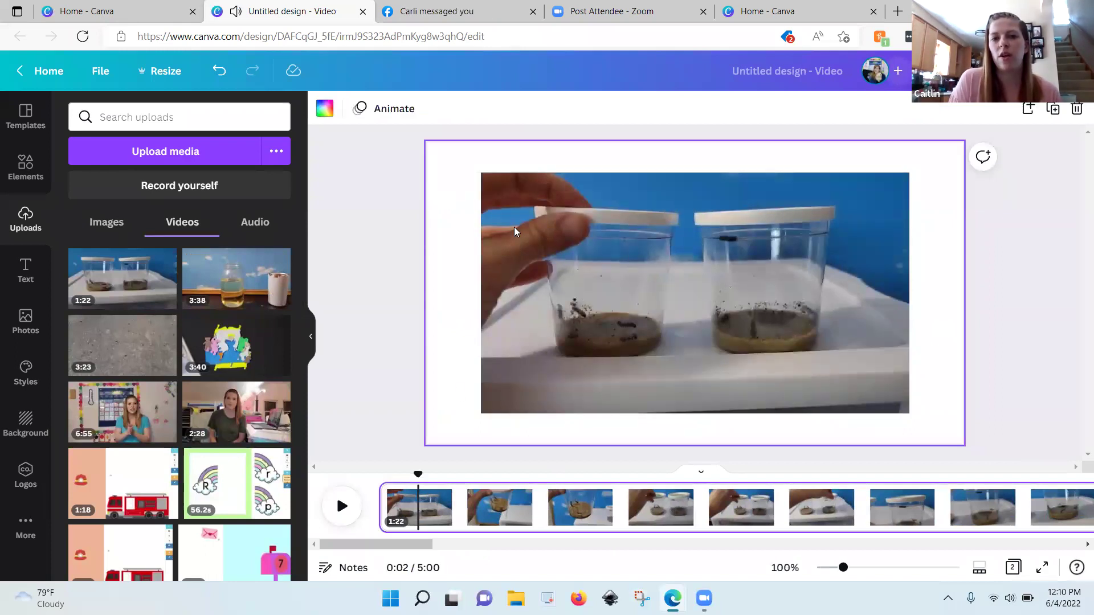
click(523, 186)
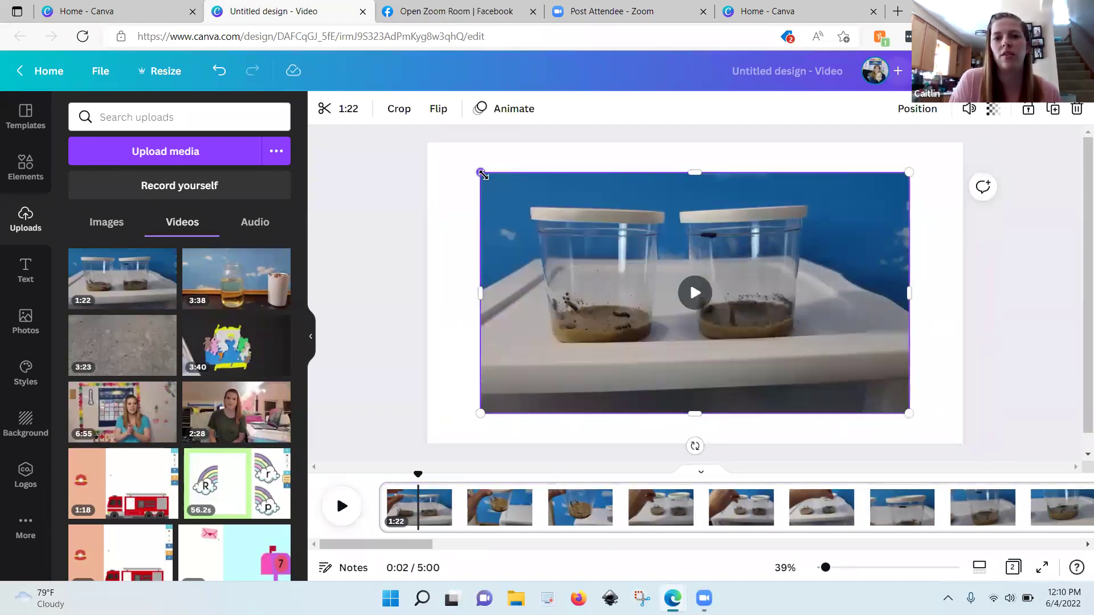
drag(480, 172, 427, 142)
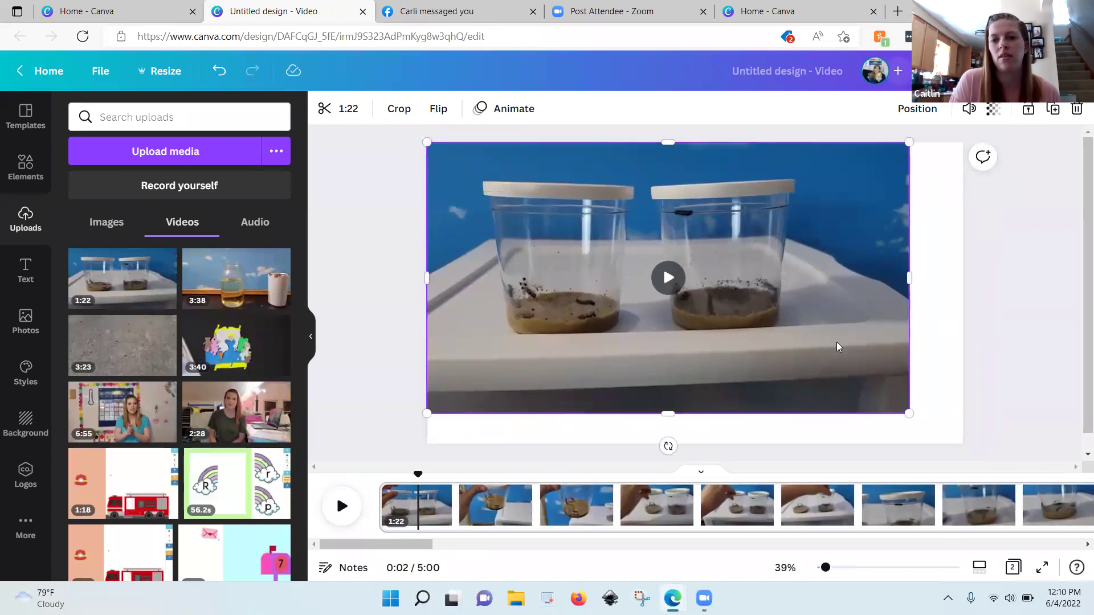
drag(938, 427, 962, 439)
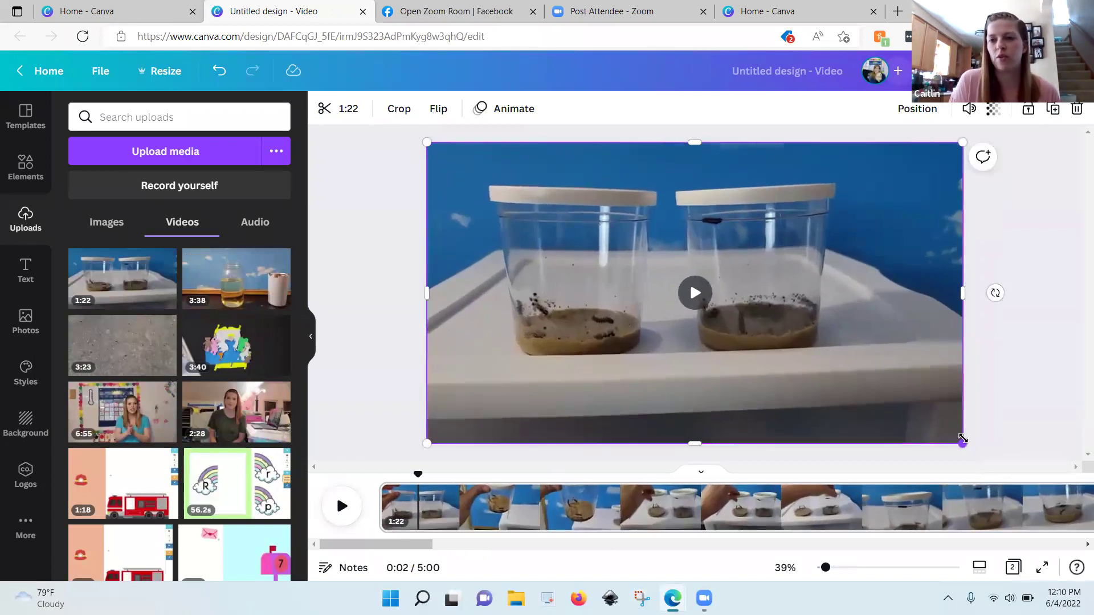
click(1032, 423)
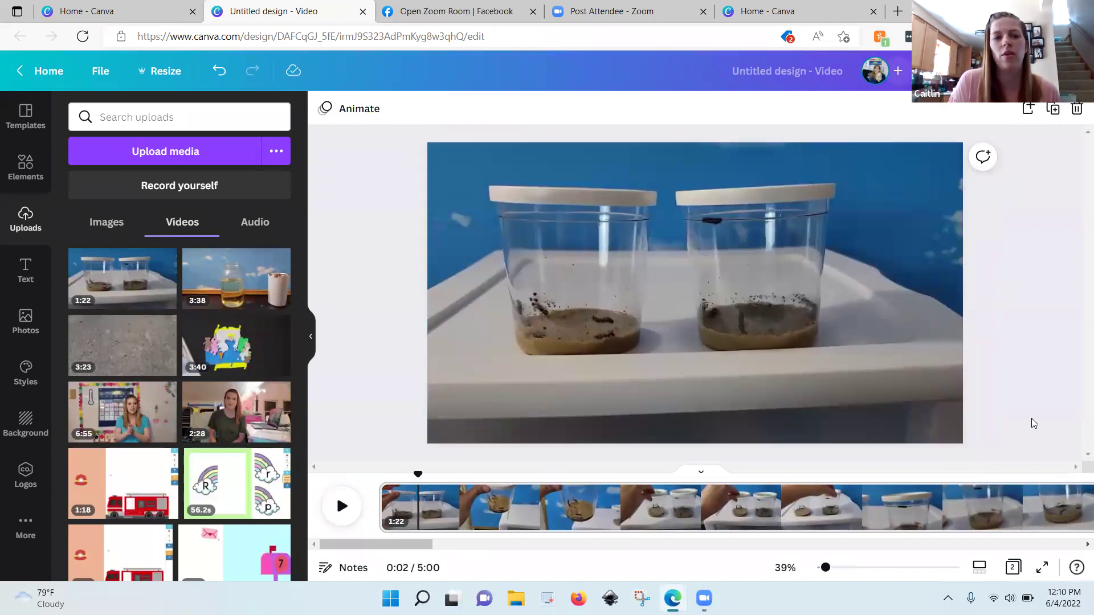
click(445, 402)
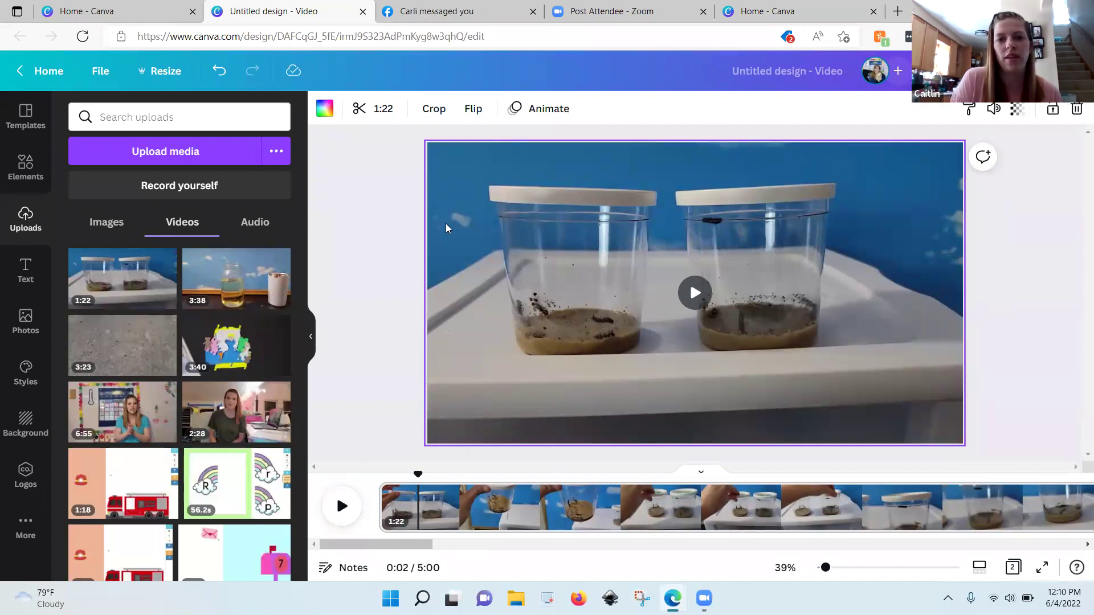
click(426, 135)
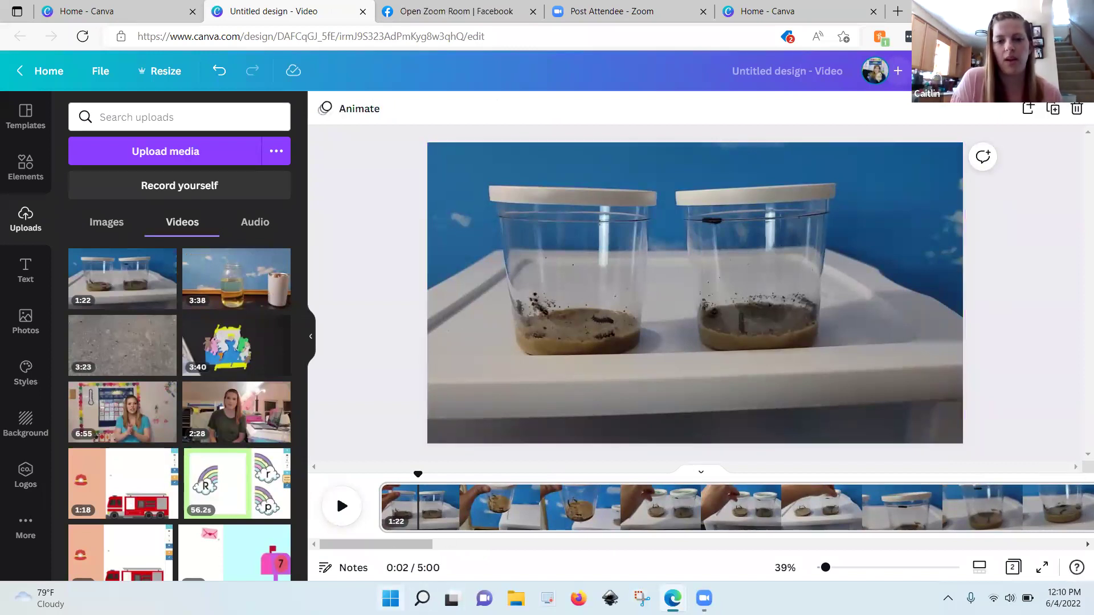
Move the jar video on the second page toward the page's upper-right corner and adjust its left edge slightly.
drag(420, 546, 627, 546)
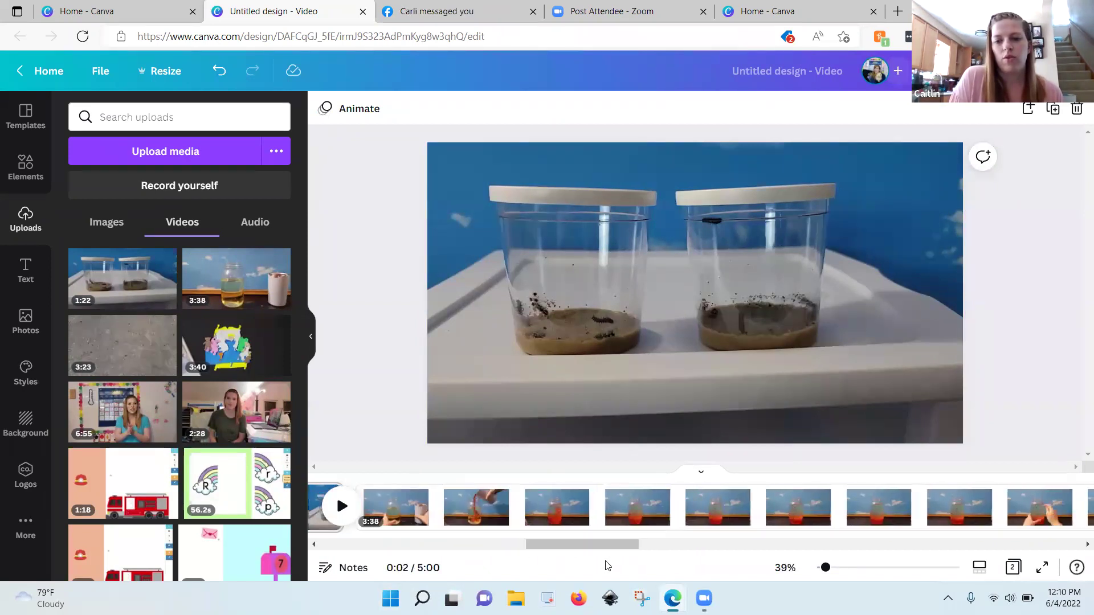
click(582, 494)
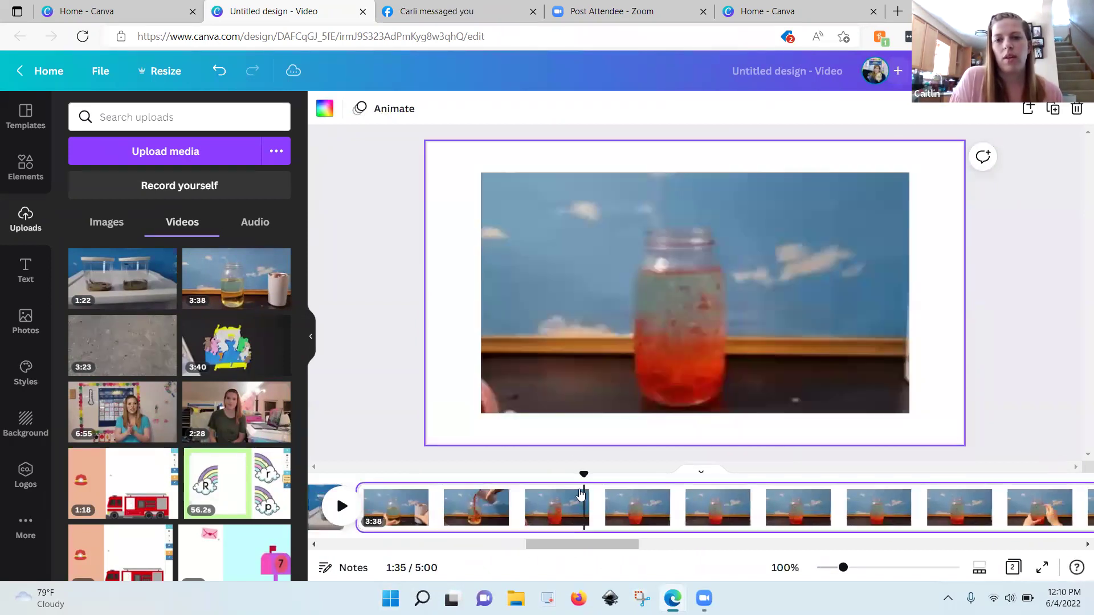
click(532, 223)
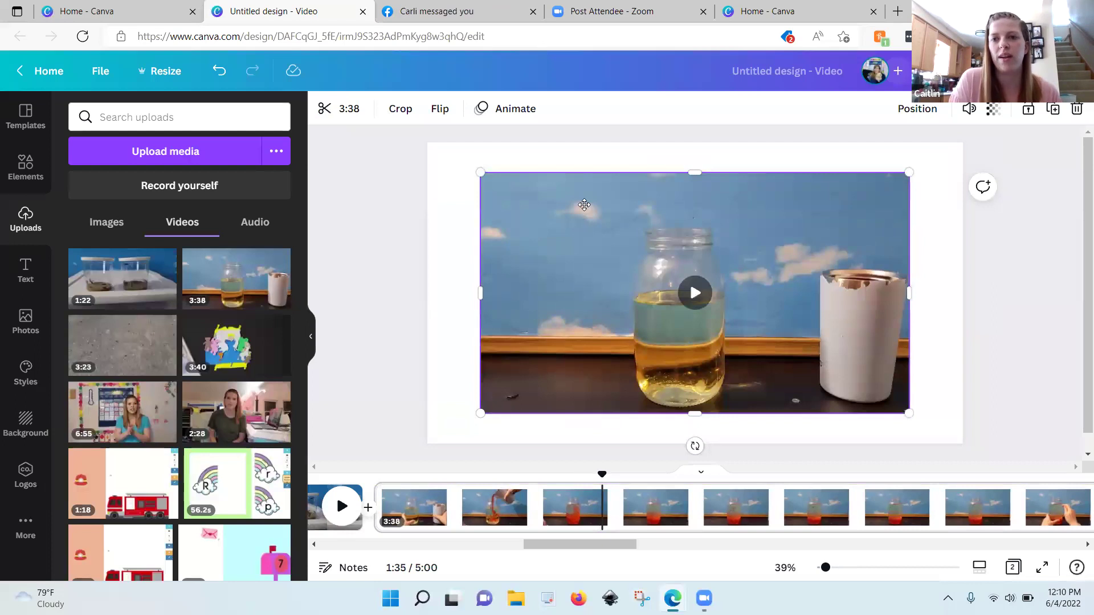
drag(584, 204, 632, 180)
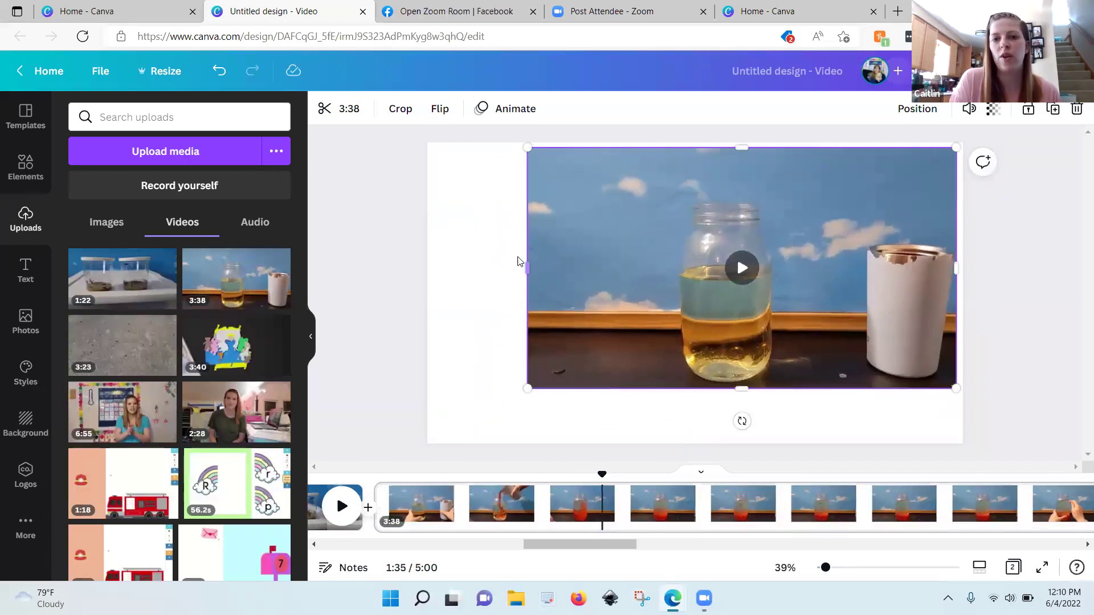
mouse_move(527, 261)
mouse_down()
mouse_move(647, 274)
mouse_move(513, 269)
mouse_move(620, 269)
mouse_move(528, 269)
mouse_up()
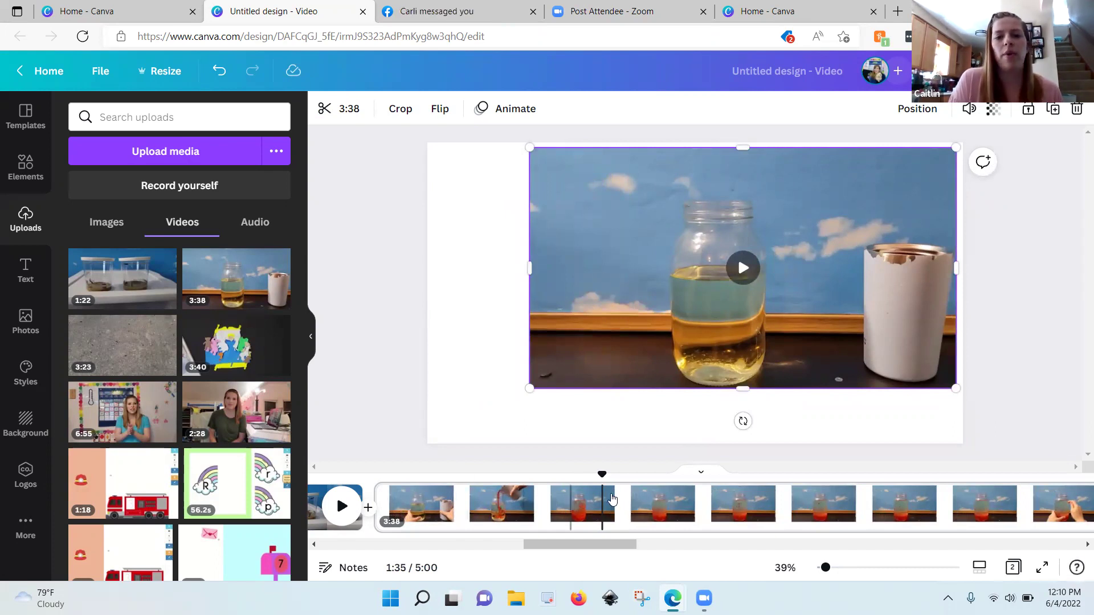
Overlay the uploaded 56.2 s rainbow video on the first page and shrink it into the page's upper-left corner.
drag(532, 545, 390, 557)
click(422, 515)
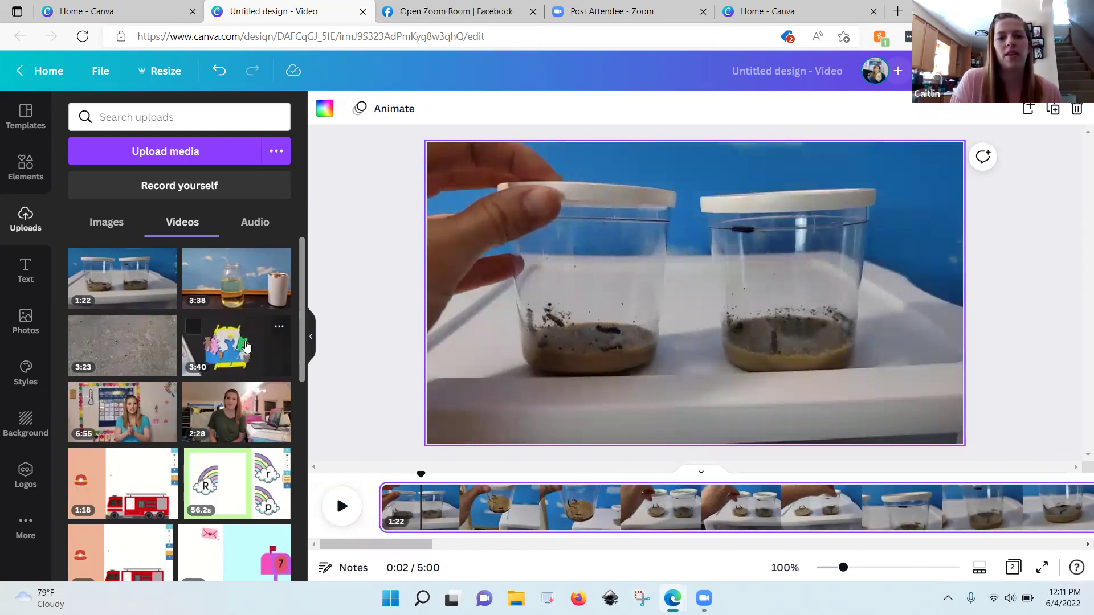
drag(212, 478, 595, 274)
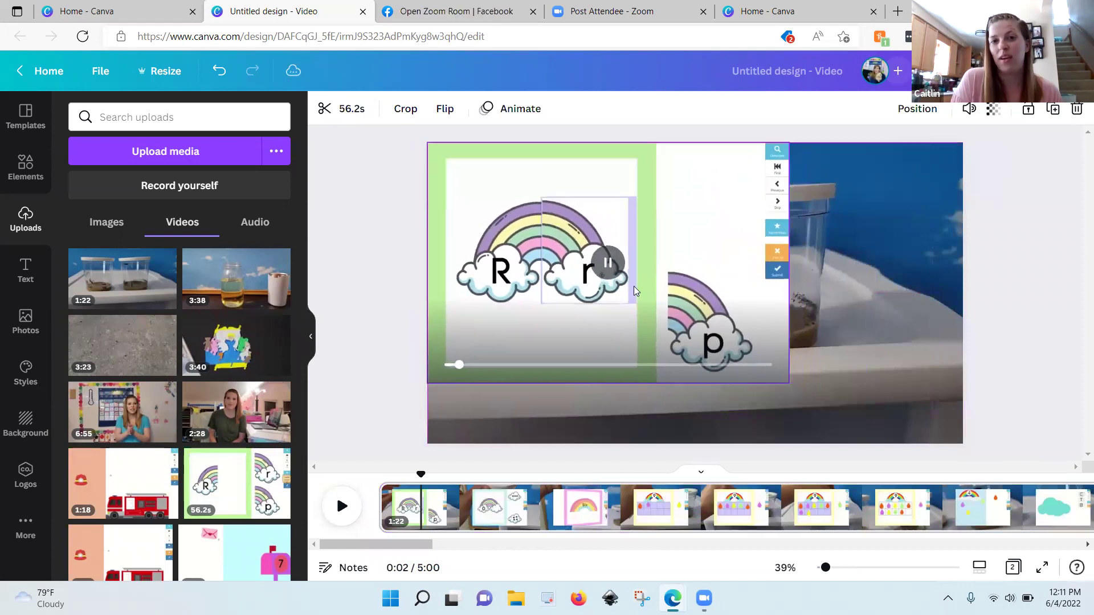
drag(786, 385, 662, 315)
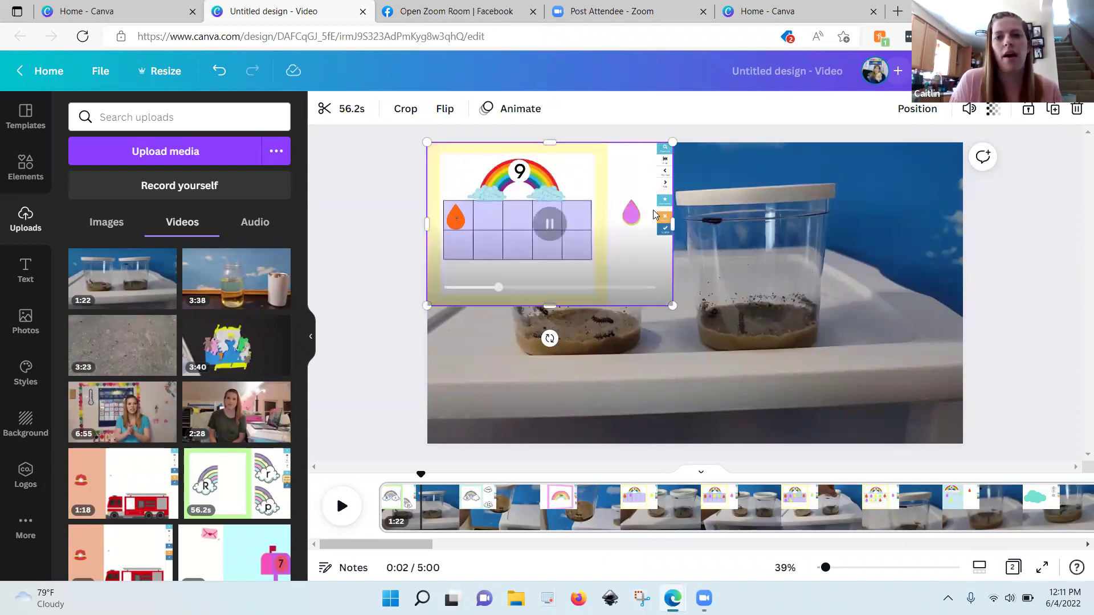
Play the first page from near its start to preview both videos together, and pause at 0:06.
click(421, 471)
drag(420, 470, 389, 470)
click(342, 505)
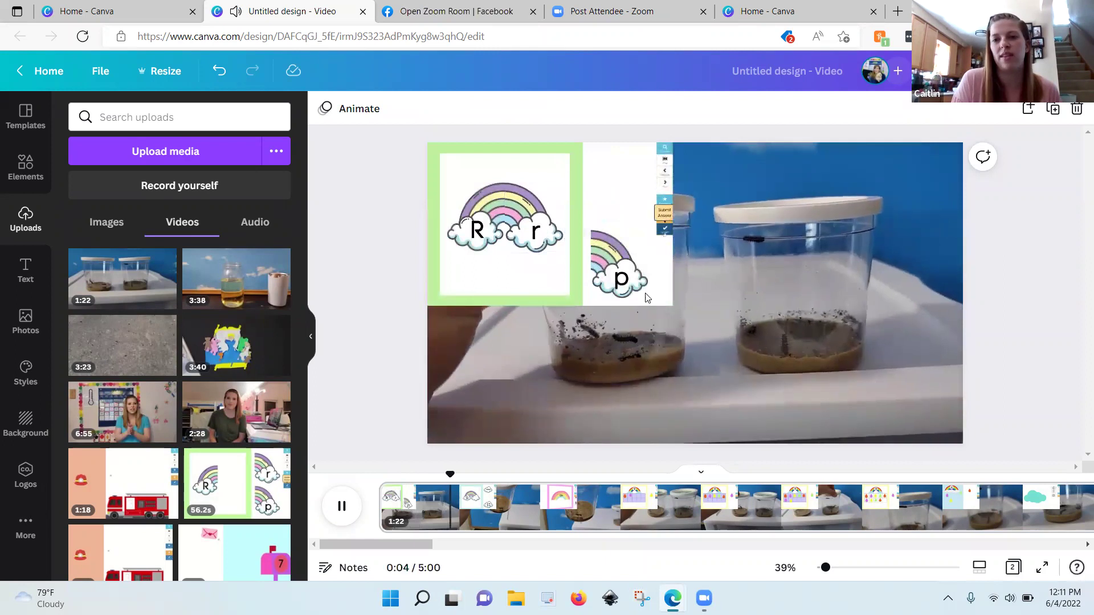
click(342, 506)
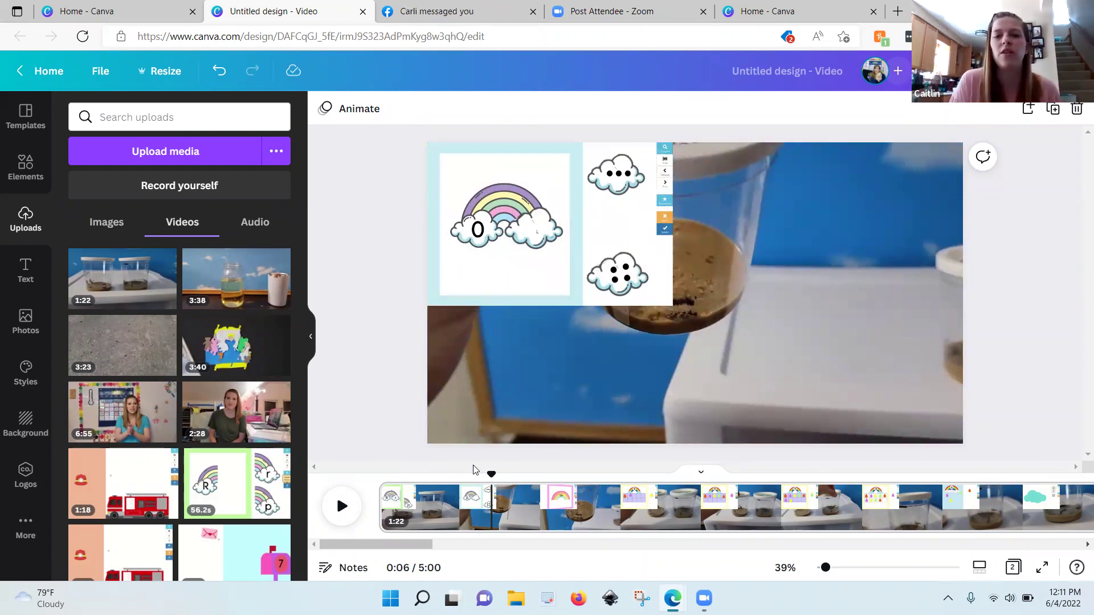
Split the first page at 0:08 on the timeline.
right_click(495, 502)
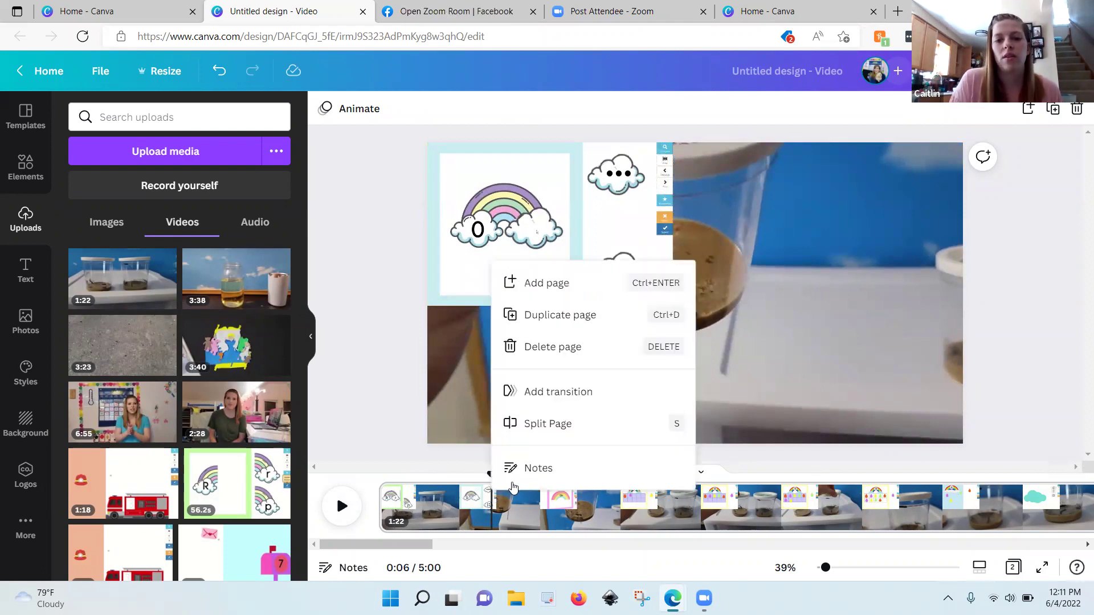
click(491, 472)
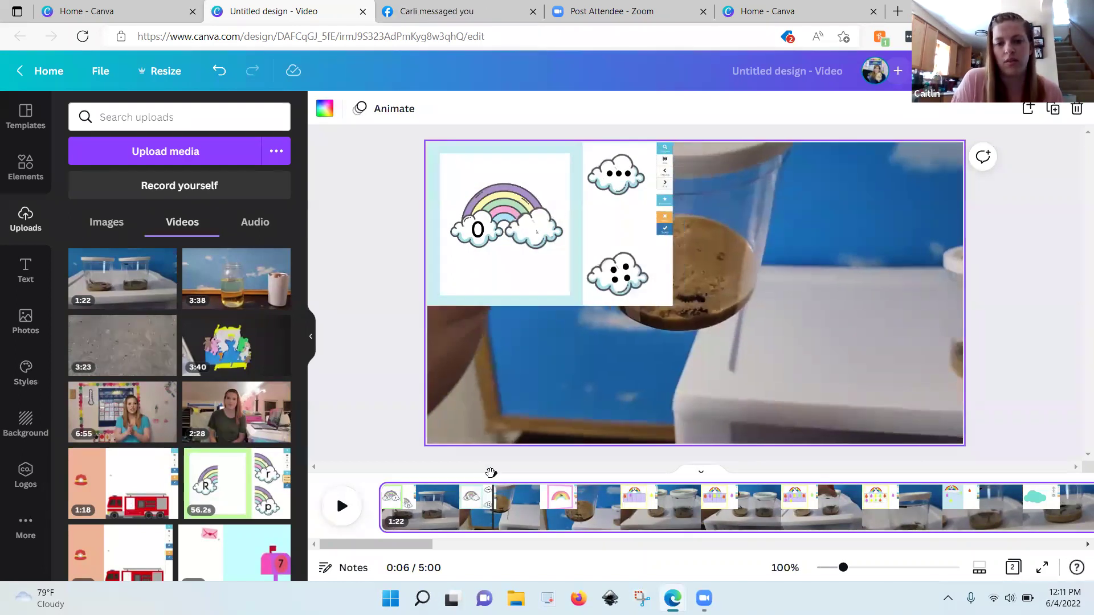
drag(490, 472, 525, 472)
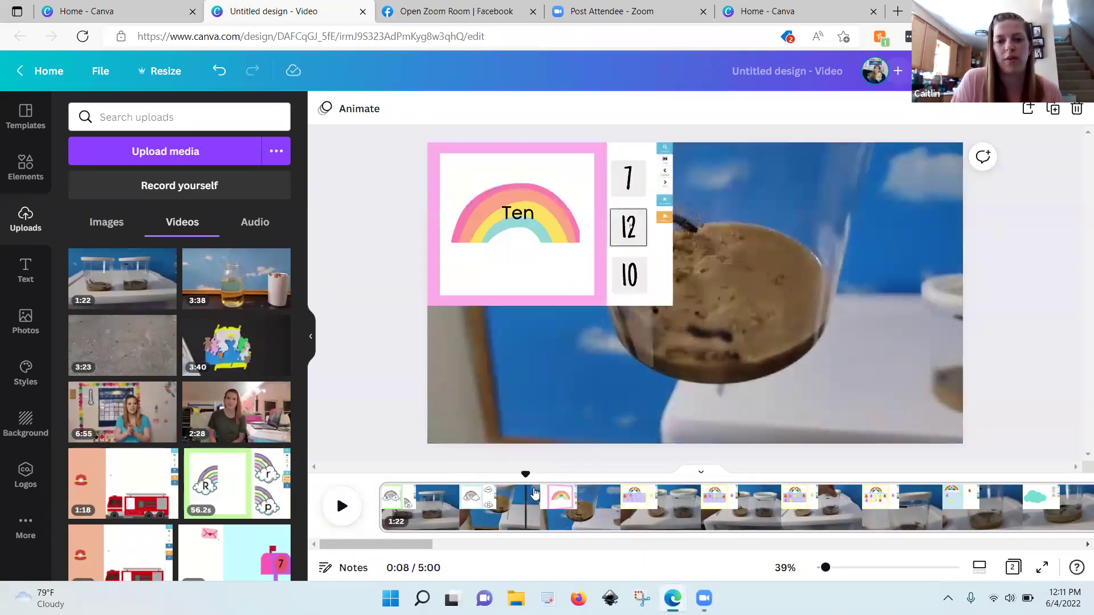
right_click(527, 494)
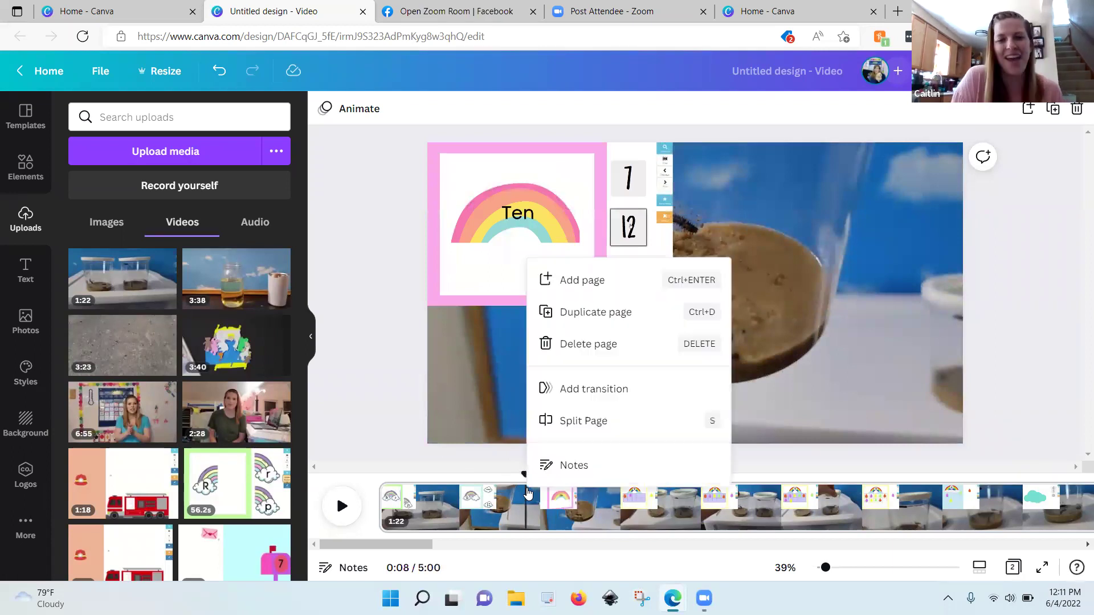
click(580, 423)
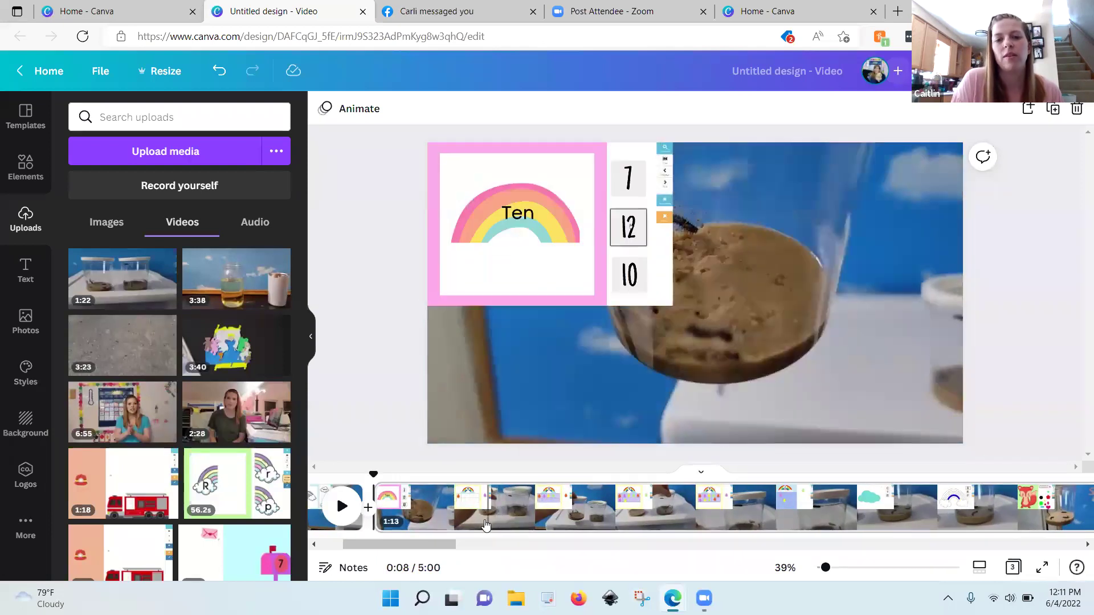
Delete the rainbow video overlay from the second part of the split cups clip.
click(601, 241)
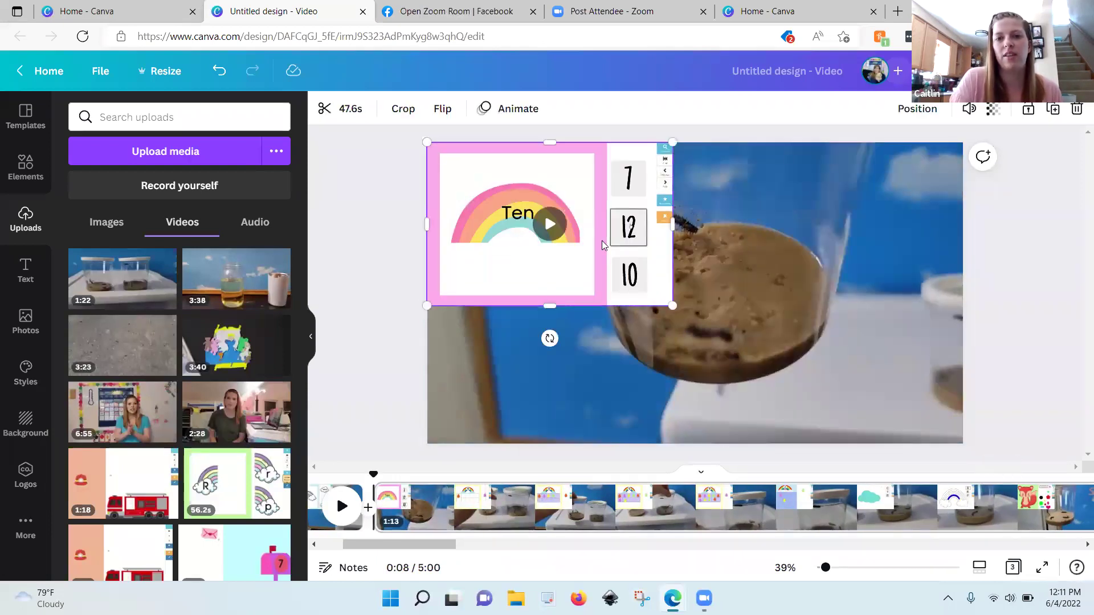
key(Delete)
drag(428, 550, 408, 550)
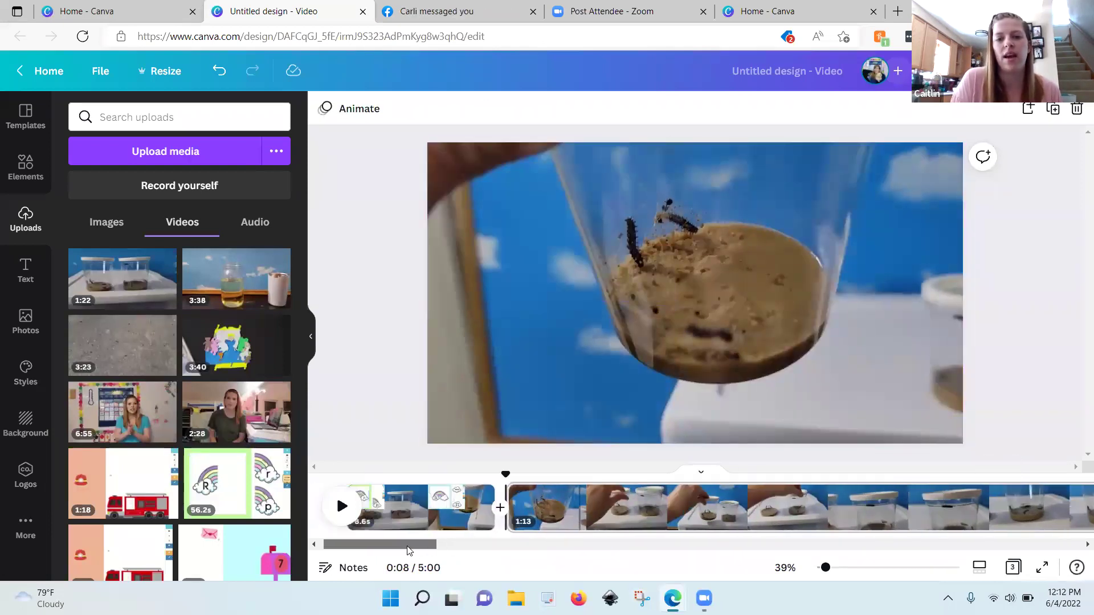
Split the remaining cups page at 0:13 on the timeline.
click(464, 499)
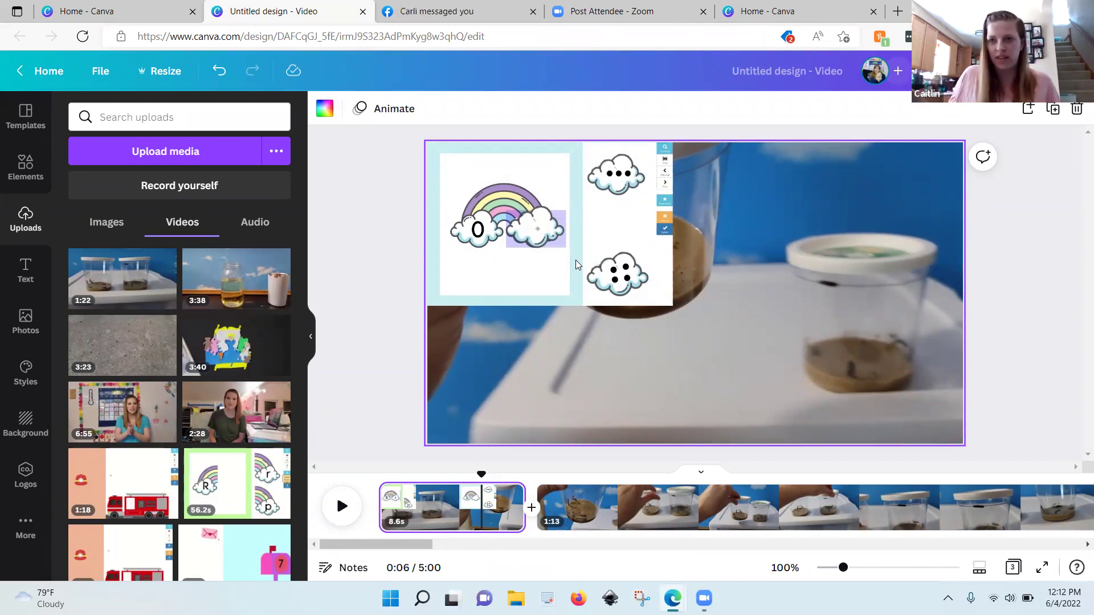
click(500, 476)
drag(501, 475, 542, 502)
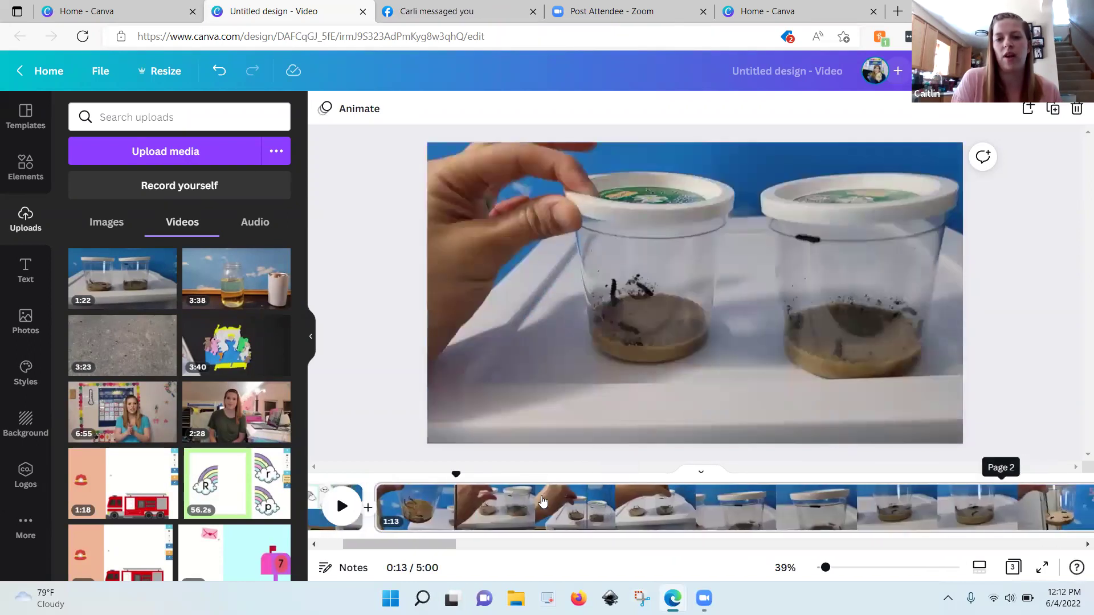
right_click(457, 498)
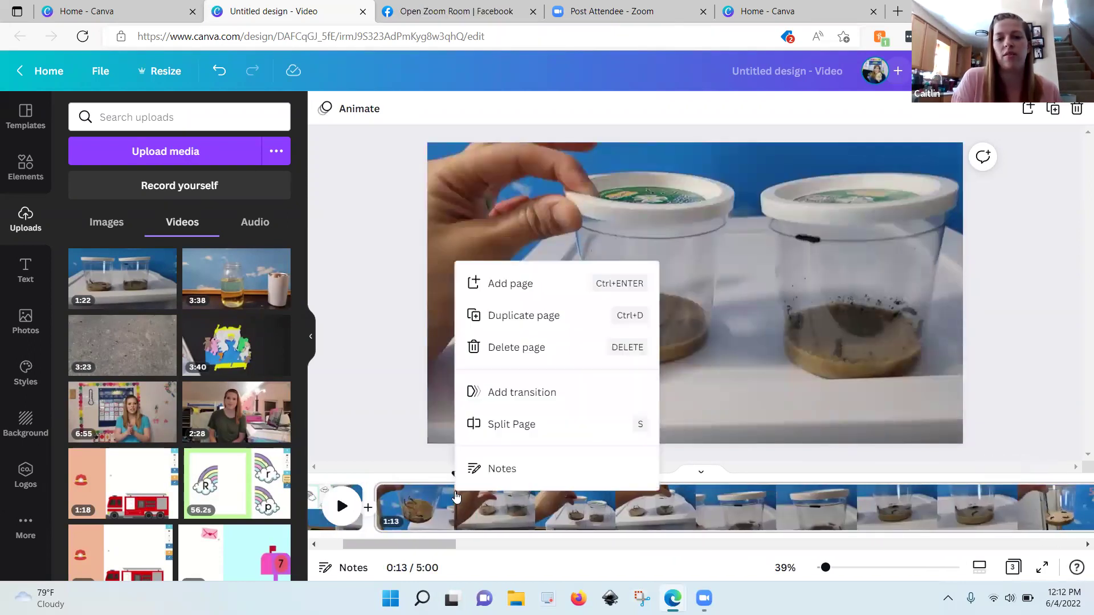
click(534, 427)
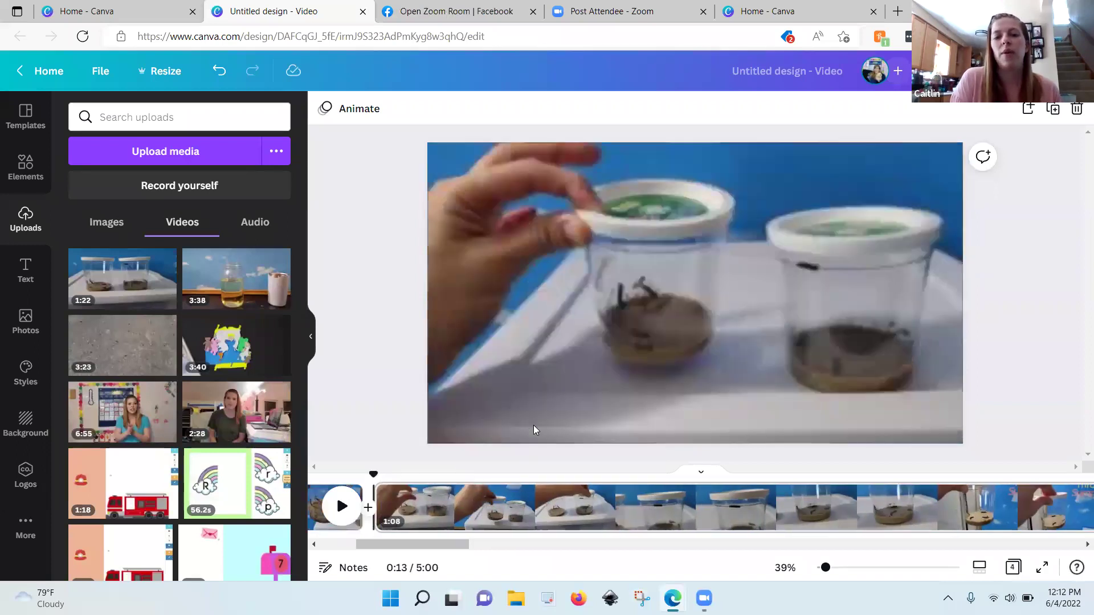
Reorder the timeline by moving the 8.6 s rainbow overlay page behind the 1:08 cups page.
drag(437, 544, 417, 544)
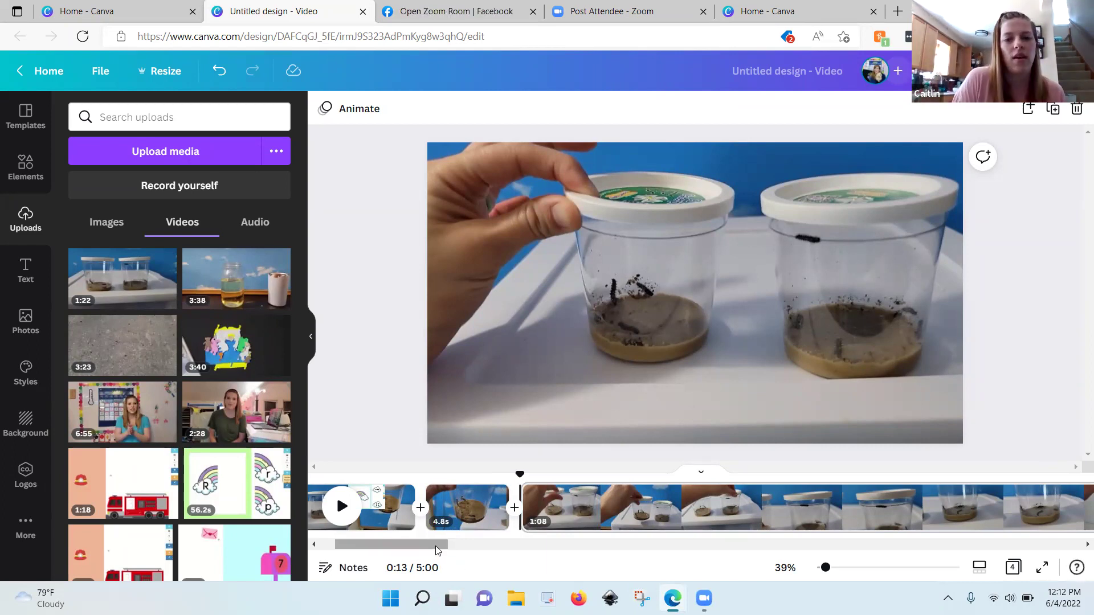
drag(439, 544, 423, 545)
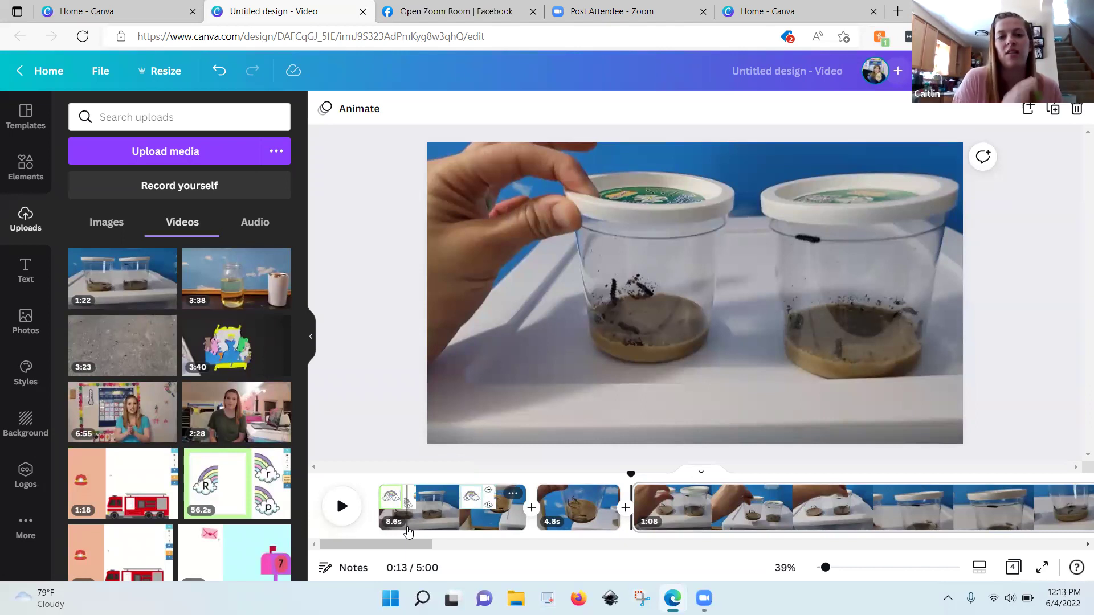
click(408, 531)
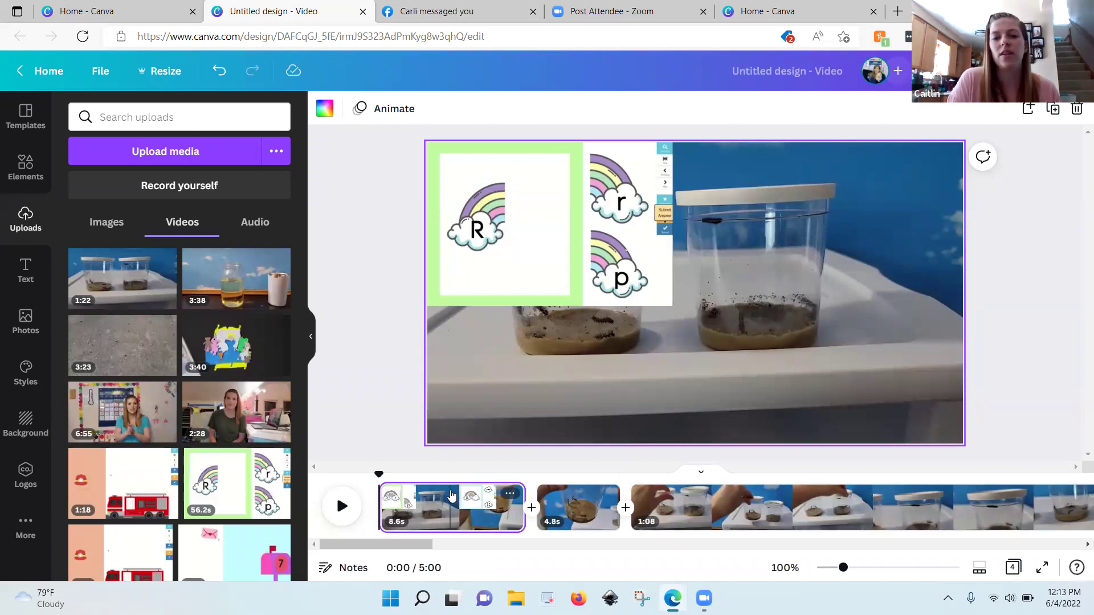
drag(452, 495, 705, 484)
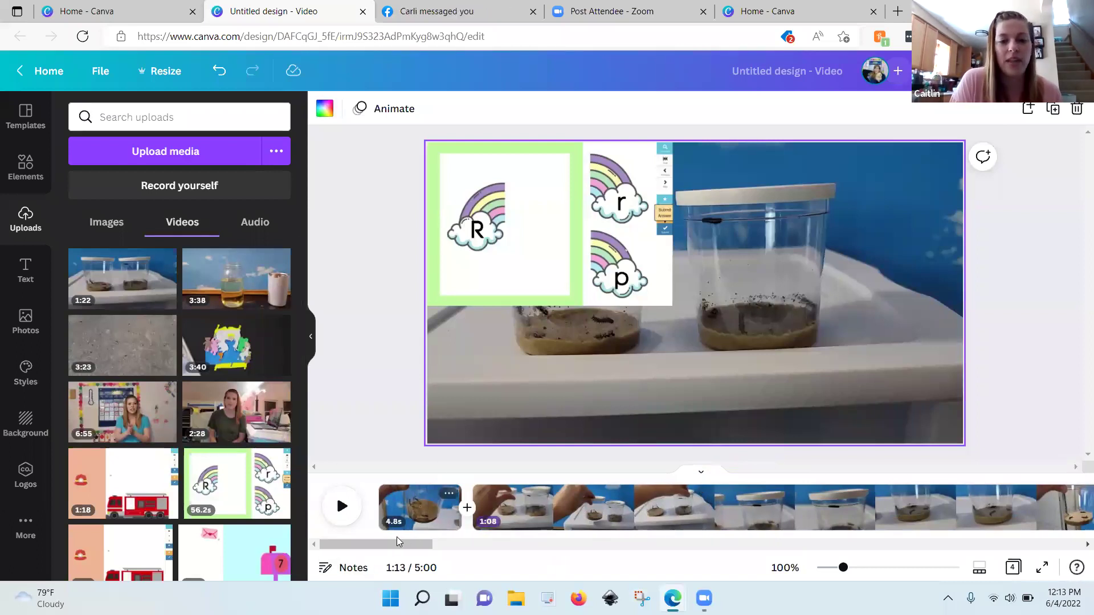
Add a heading text box to the 4.8 s cups page at 0:02.
click(422, 520)
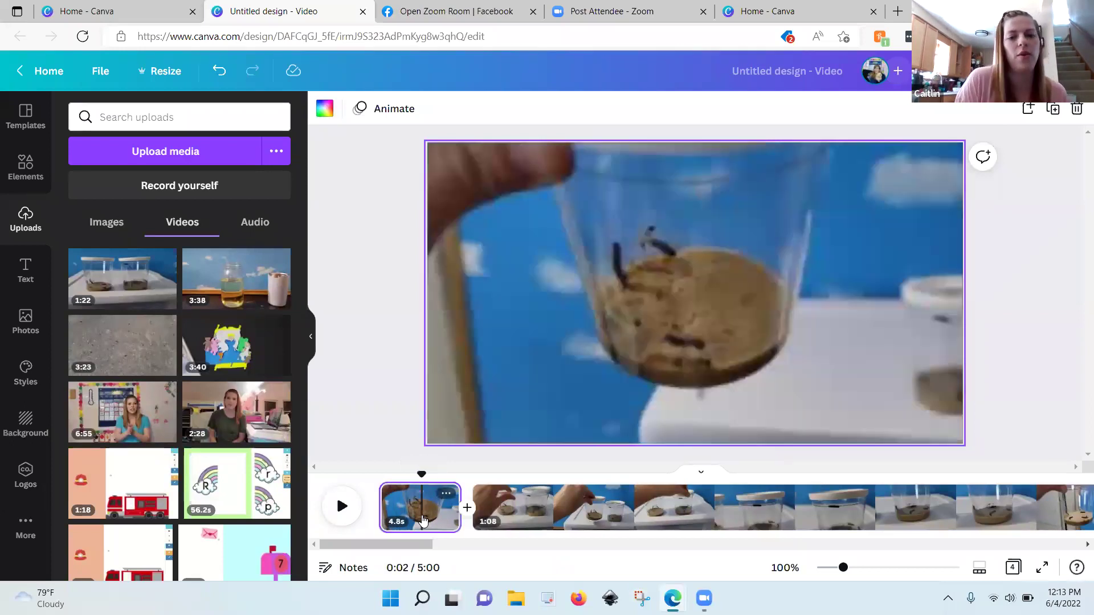
click(22, 274)
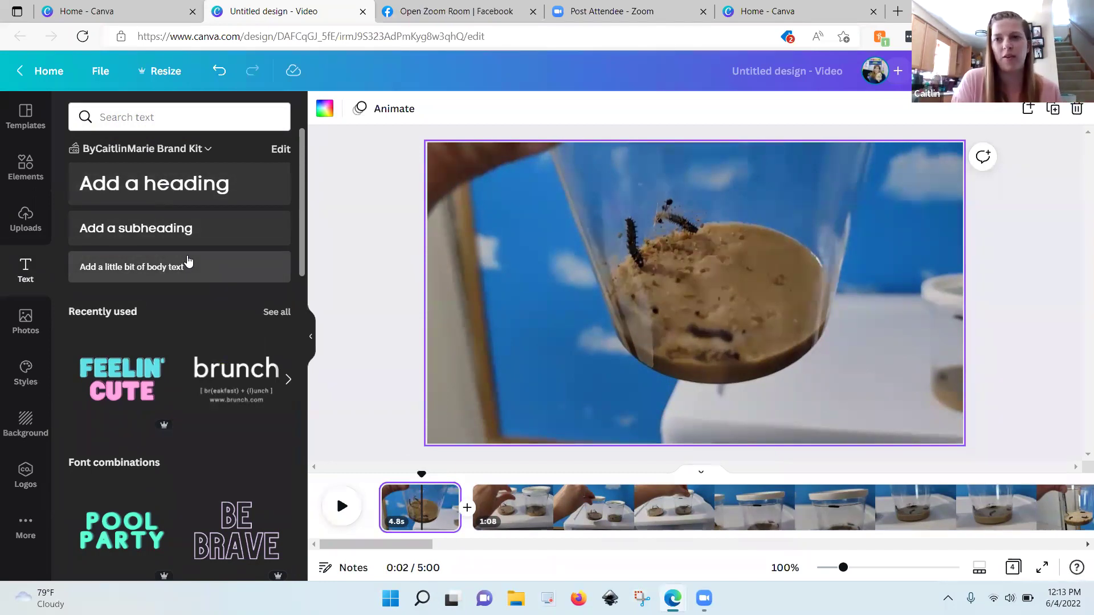
click(190, 183)
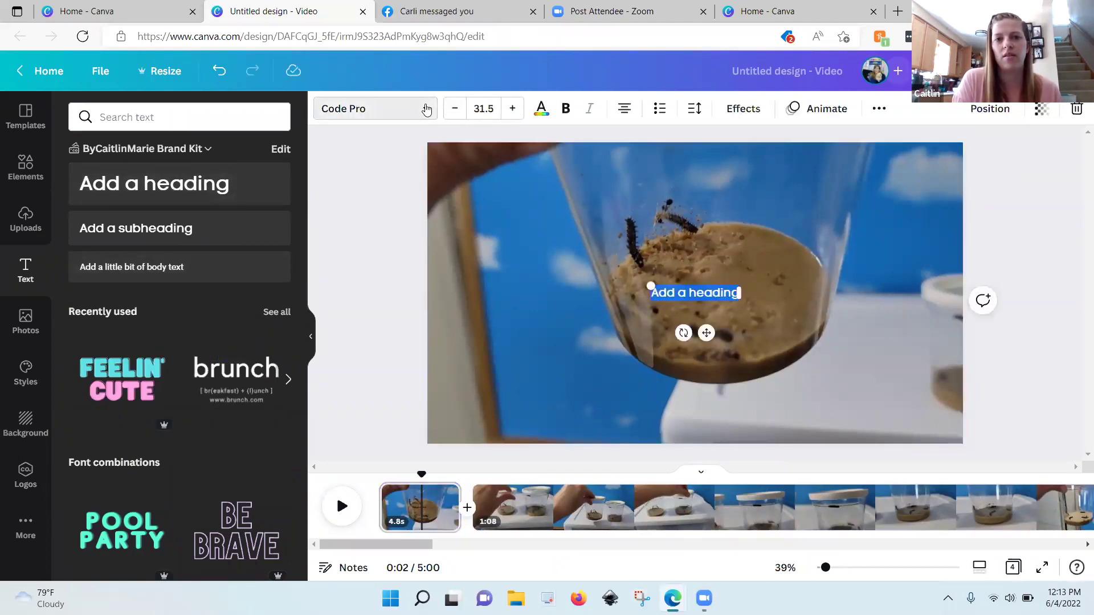
Set the heading's font size to 55.5 and its colour to light blue from the Mello brand palette.
click(376, 108)
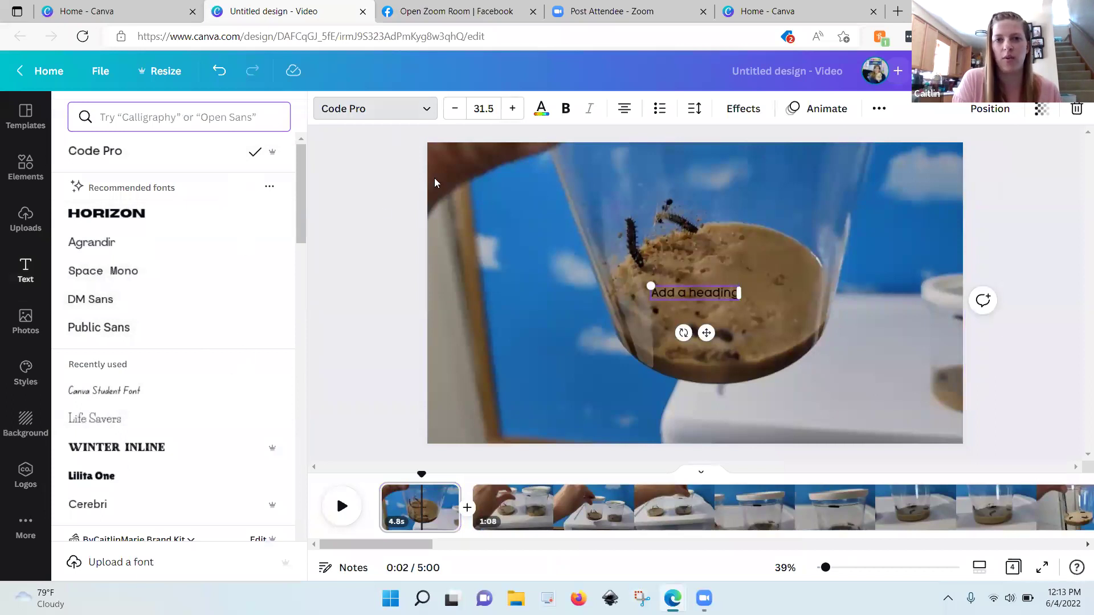
click(504, 110)
click(504, 110)
click(504, 110)
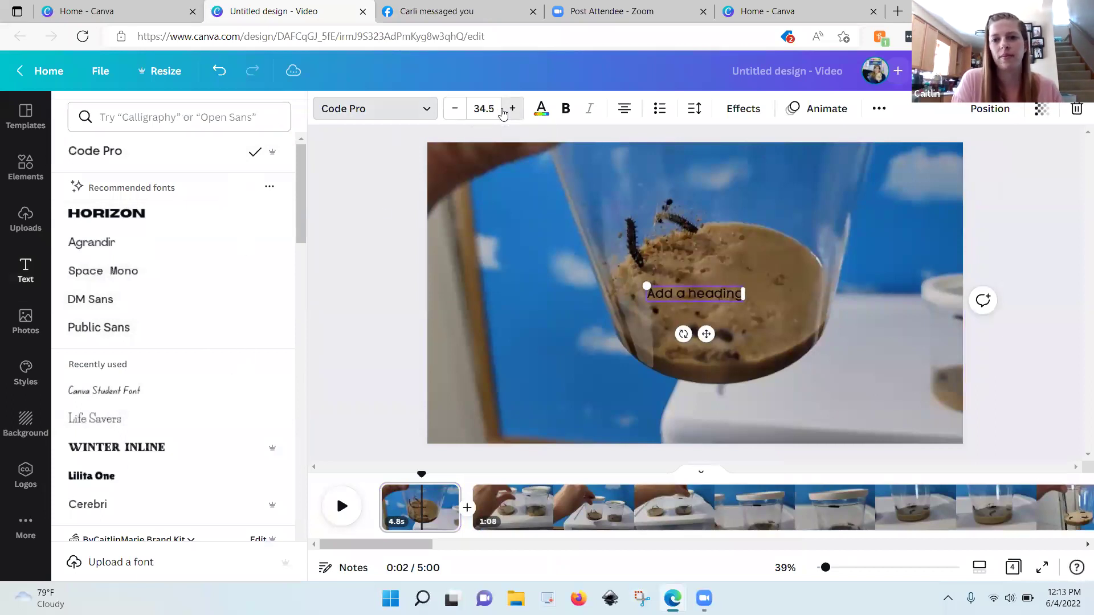
click(504, 111)
click(504, 112)
click(505, 110)
click(504, 110)
click(504, 110)
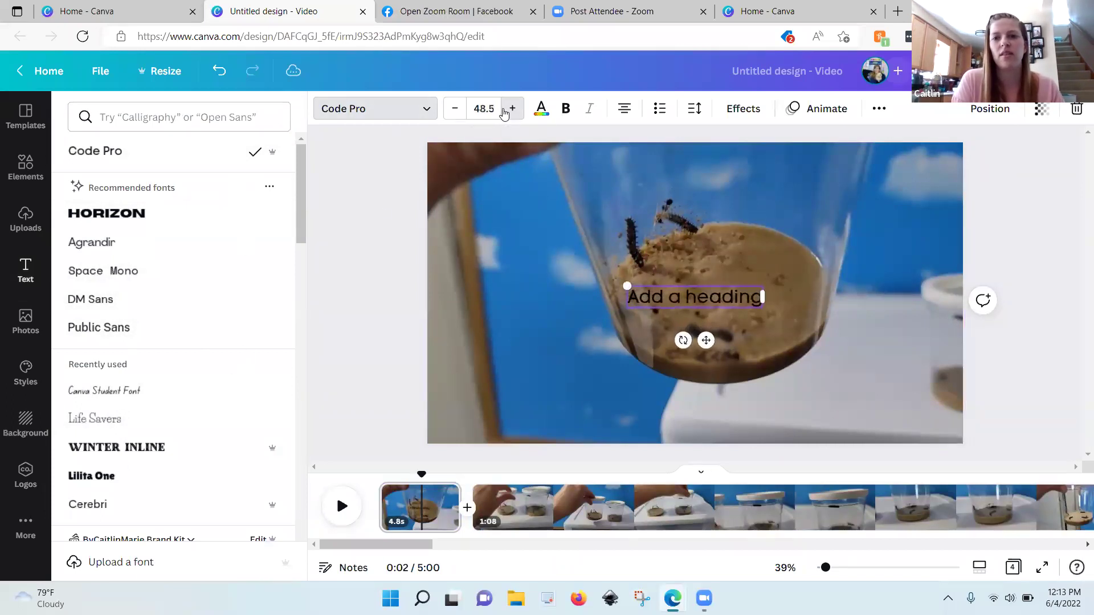
click(504, 110)
click(504, 110)
click(505, 110)
click(552, 117)
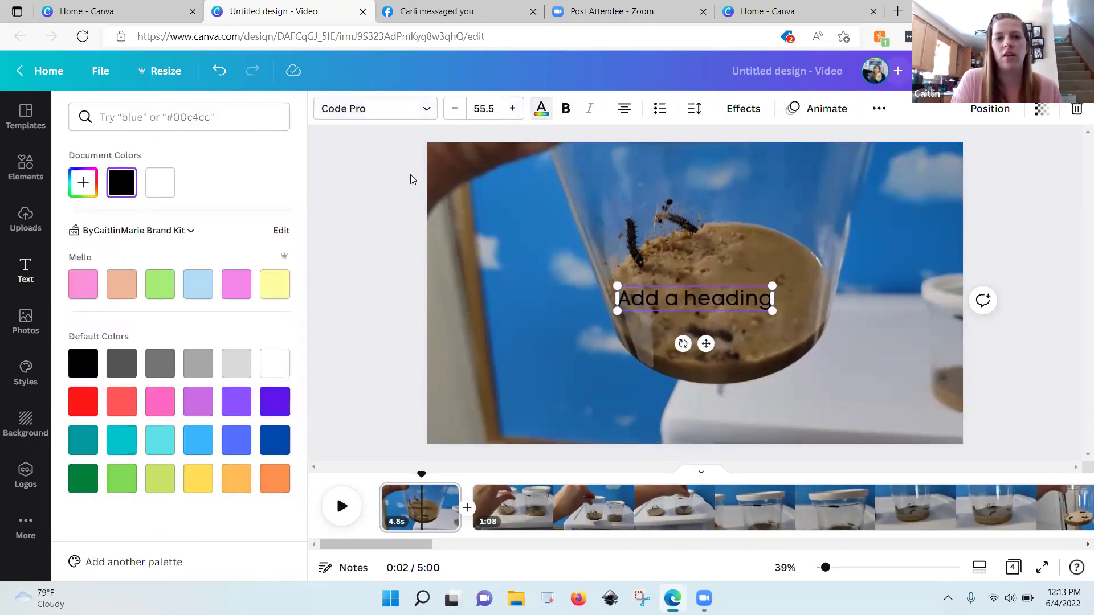
click(199, 284)
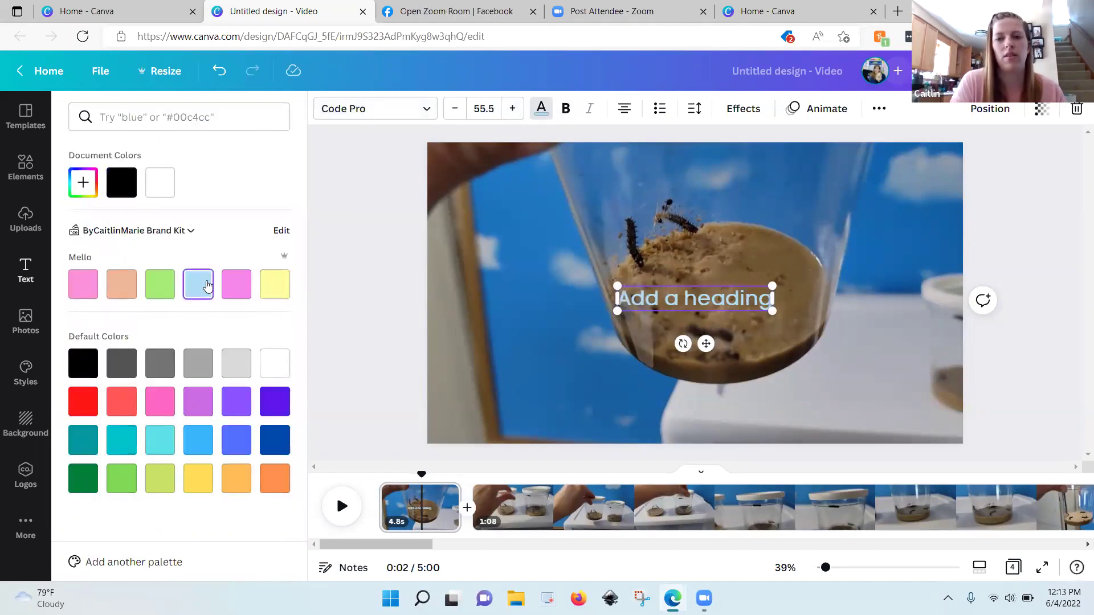
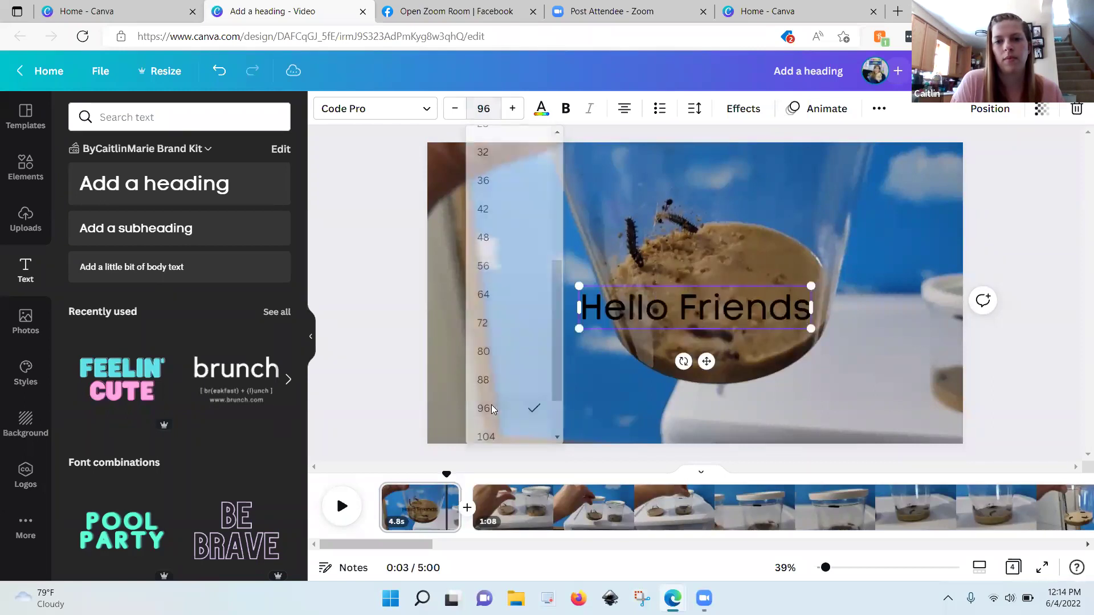
Colour the "Hello Friends" text light yellow from the Mello brand palette and set its font size to 105.
click(549, 111)
click(272, 283)
click(517, 114)
click(517, 114)
click(517, 114)
click(518, 114)
click(517, 114)
click(517, 114)
click(517, 113)
click(517, 114)
click(517, 114)
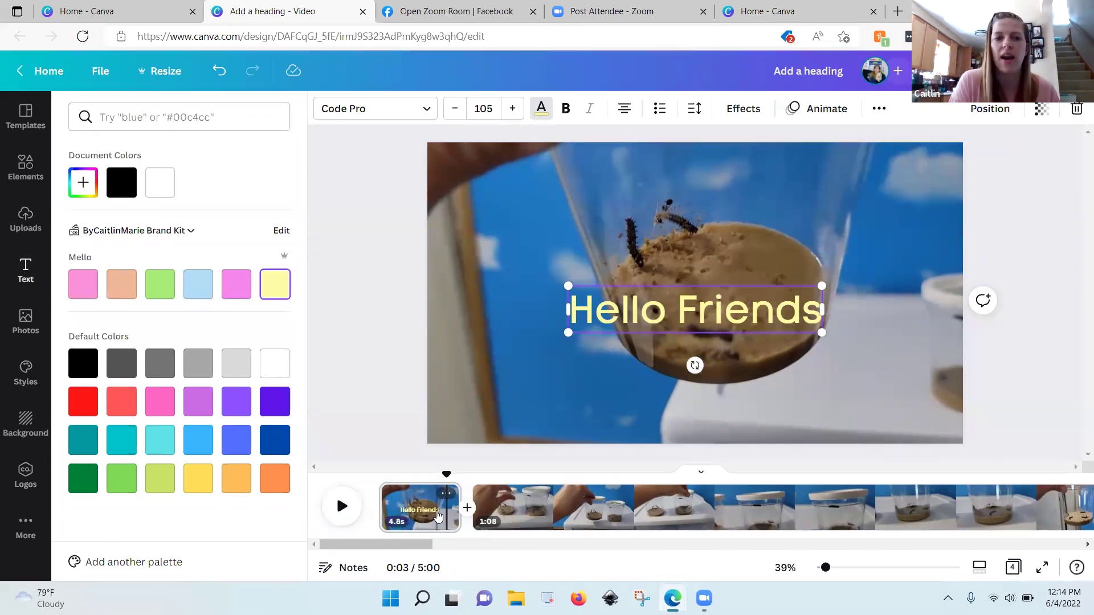
Move the "Hello Friends" text to the lower-left area of the video page.
double_click(682, 300)
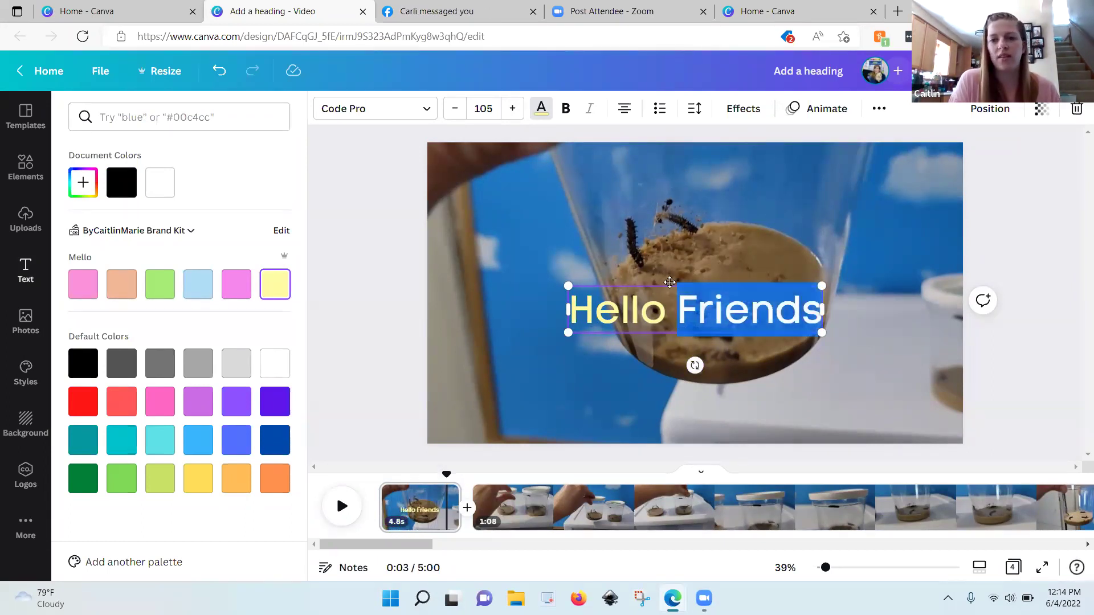
drag(652, 283, 659, 132)
drag(585, 257, 527, 349)
click(359, 330)
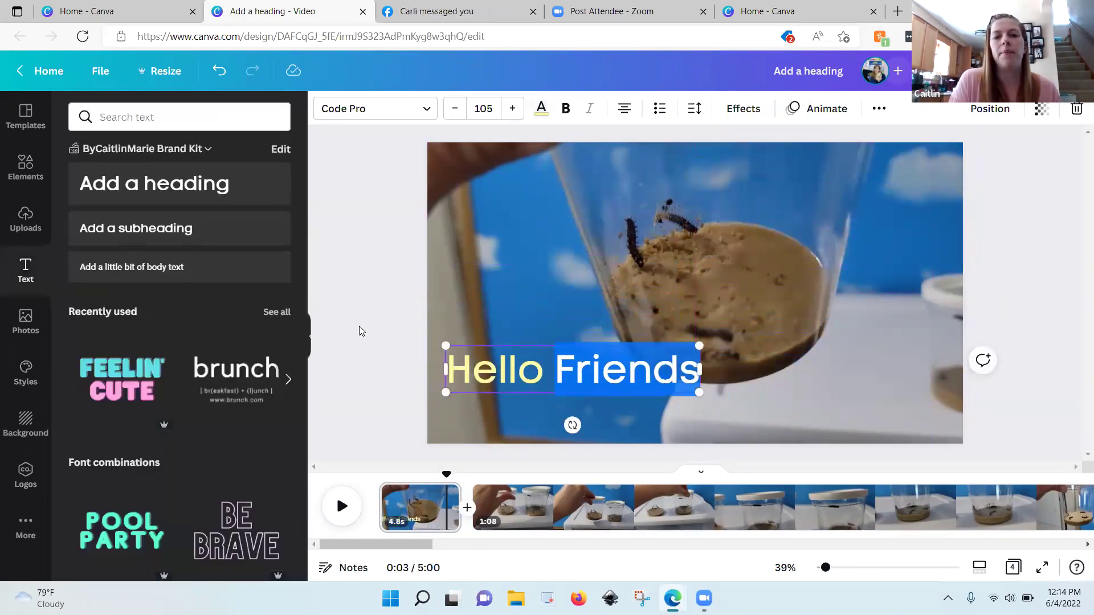
Try the Shadow and Lift text effects on "Hello Friends" and apply Shadow.
click(751, 112)
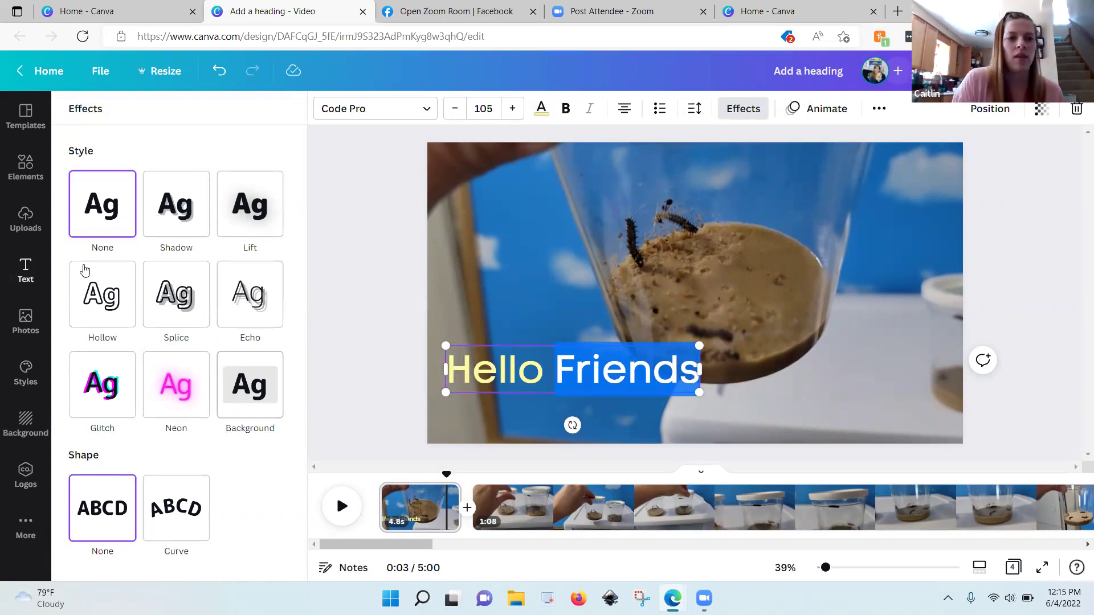
click(174, 208)
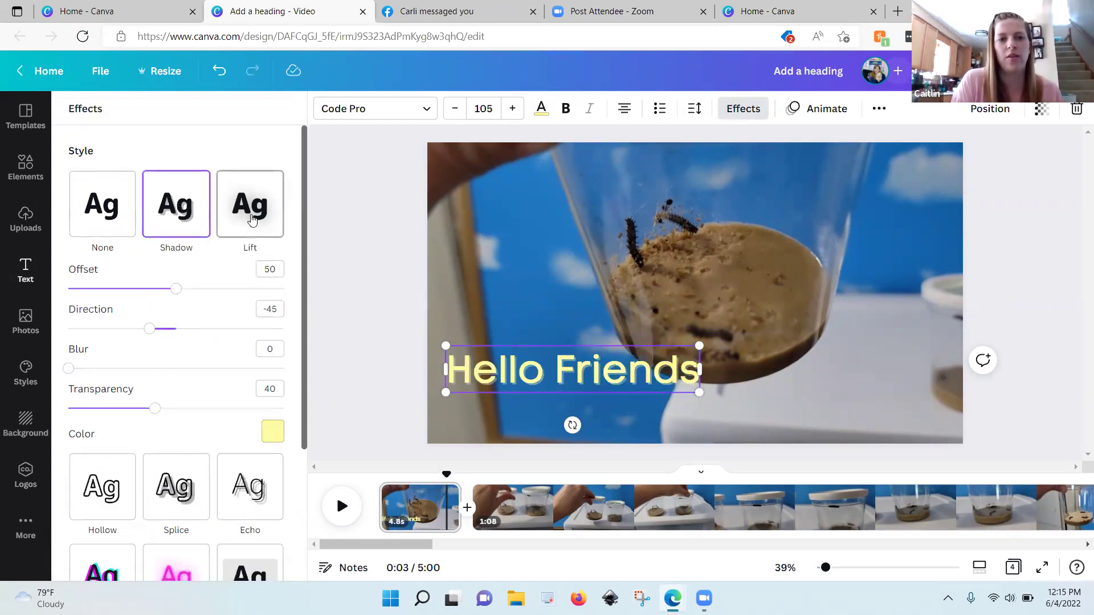
click(232, 218)
click(196, 226)
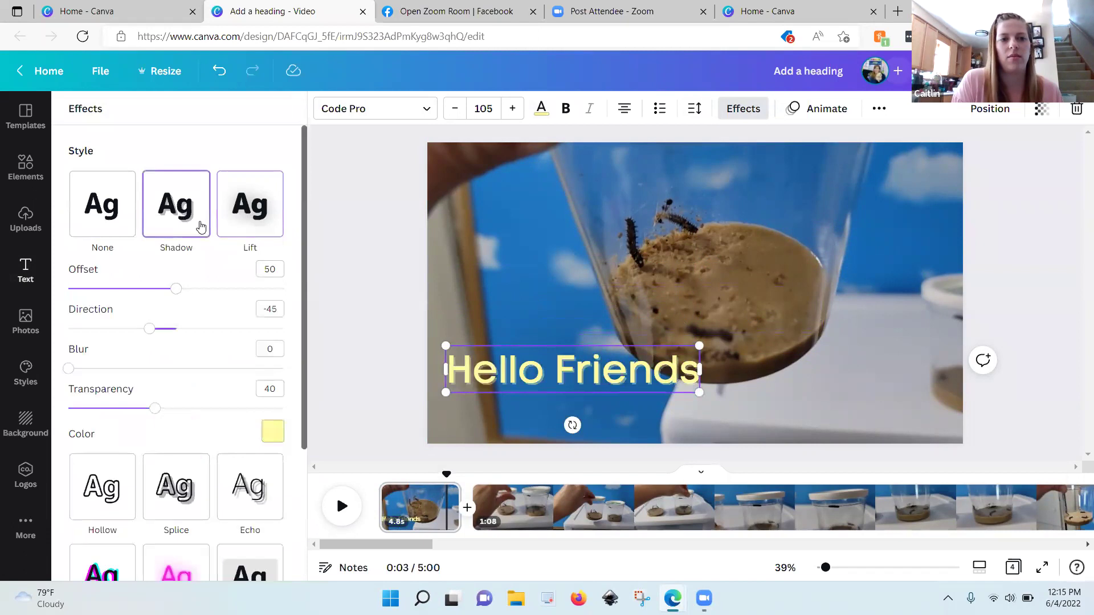
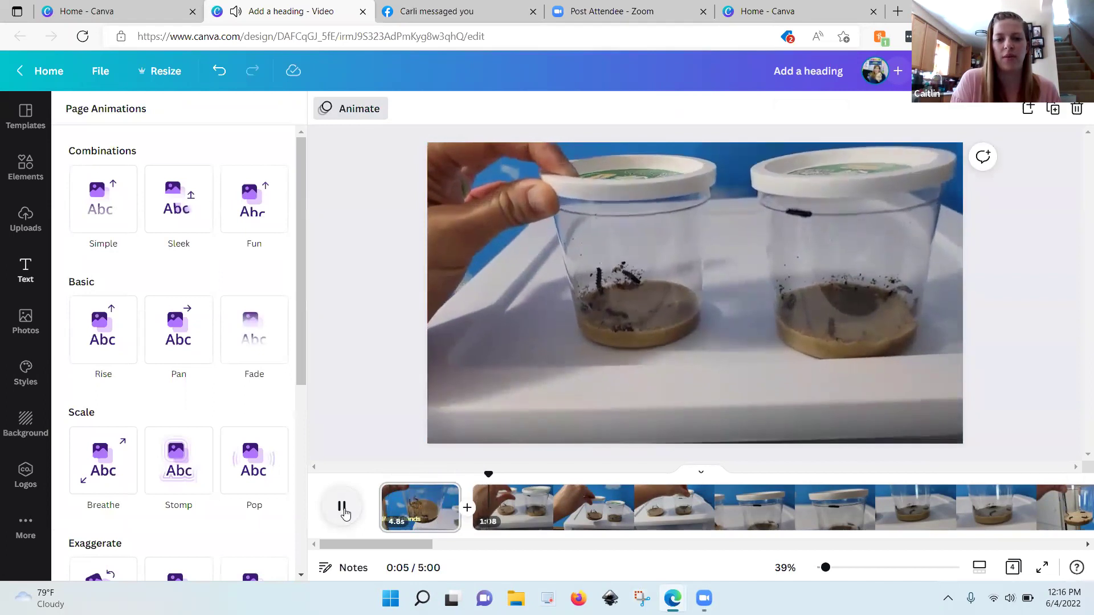
Pause the preview at 0:06 and add the recommended floral garland photo in the lower-left corner of the 1:08 page.
click(342, 507)
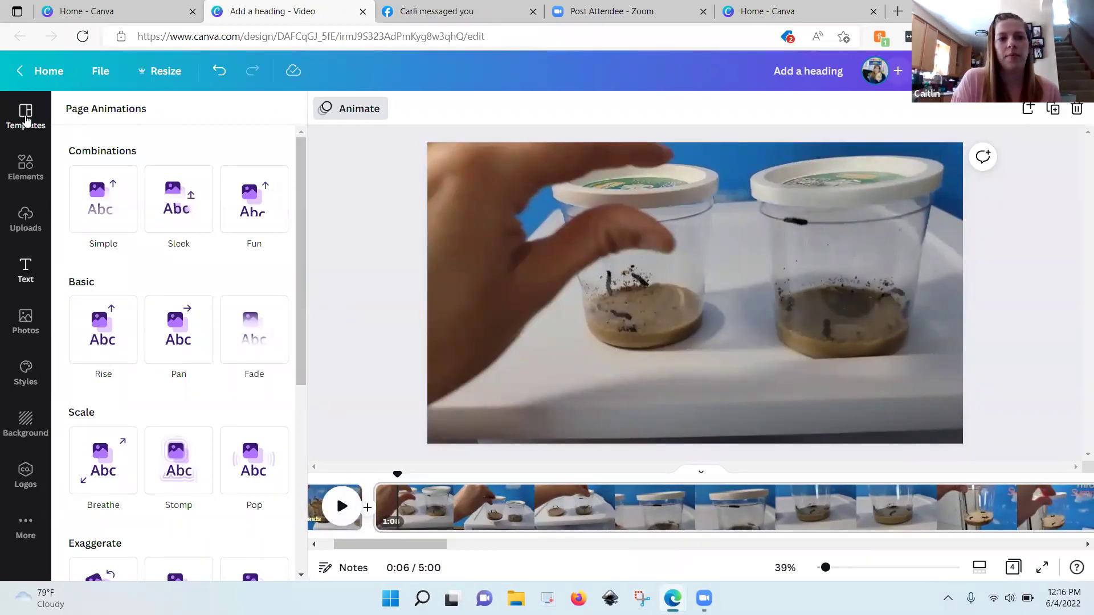
click(26, 319)
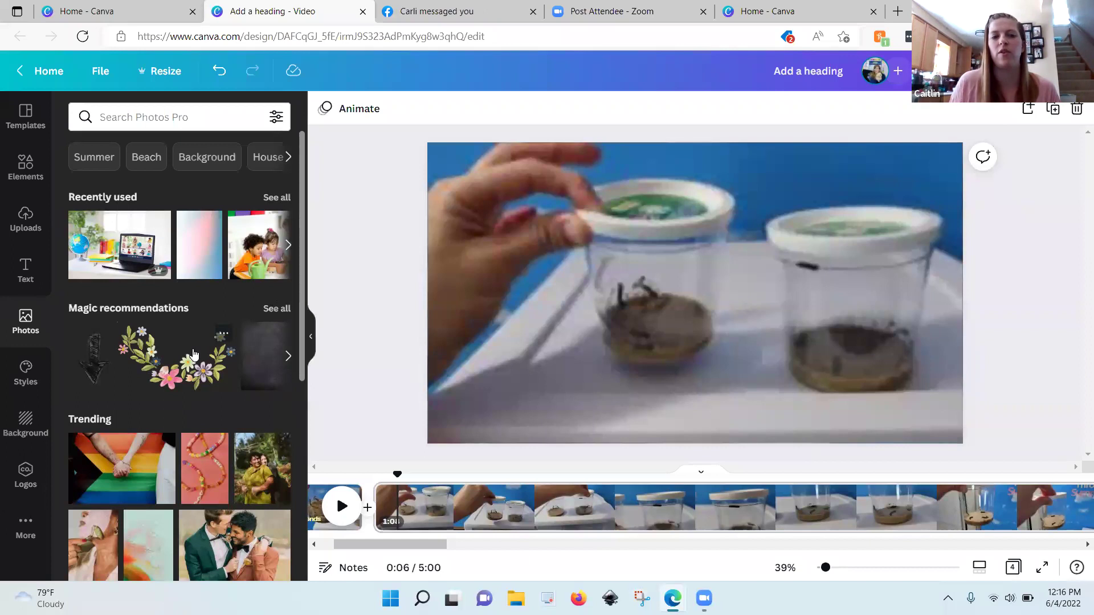
click(160, 370)
drag(663, 343, 621, 381)
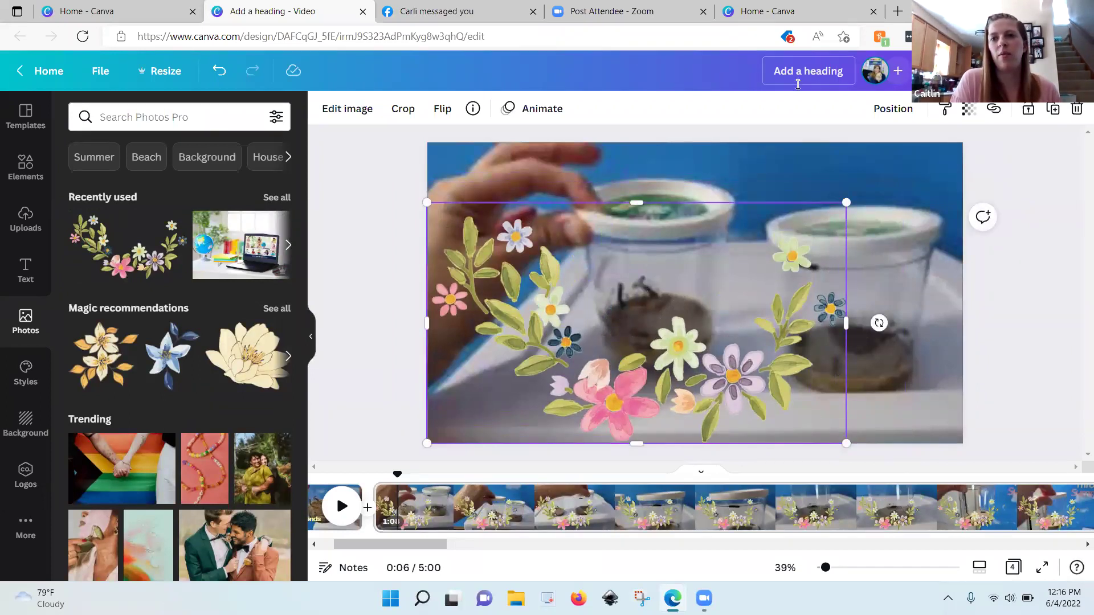
Try the Pop animation on the floral garland photo and apply Photo Zoom.
click(548, 117)
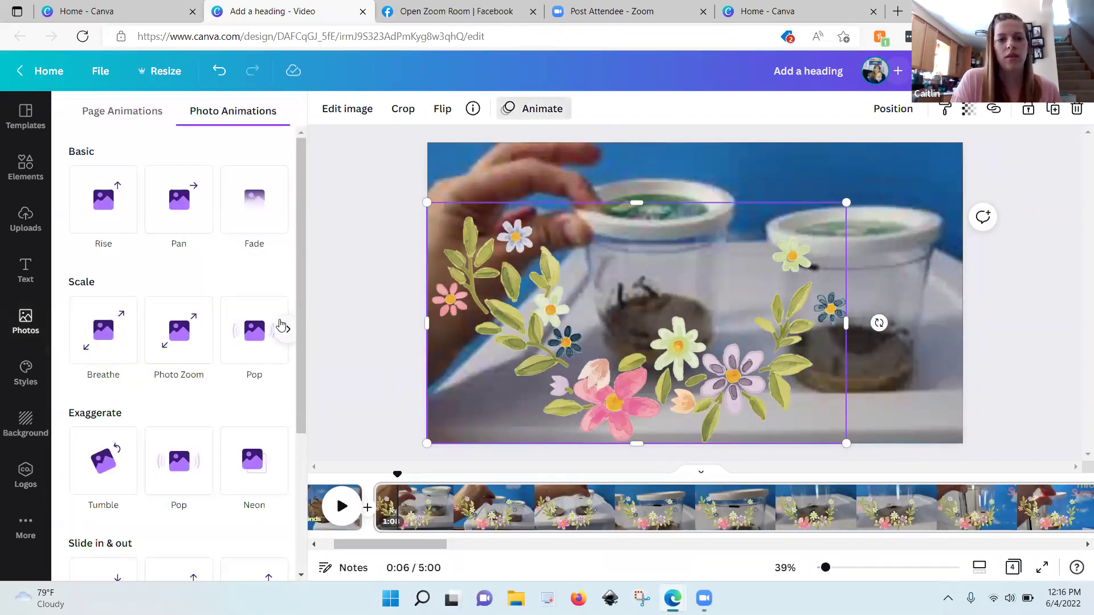
click(253, 335)
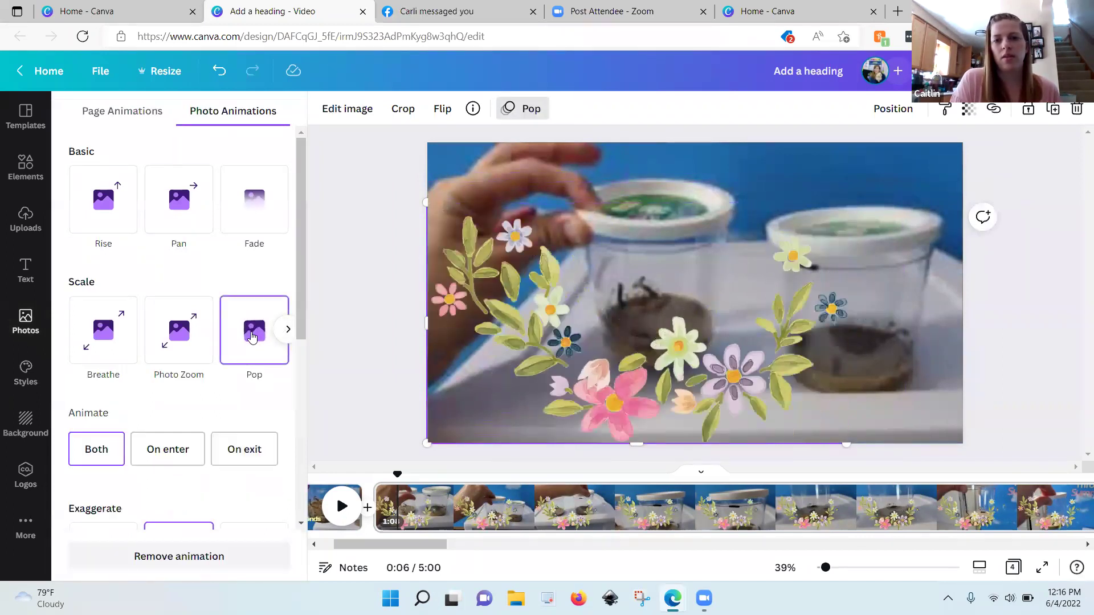
click(181, 324)
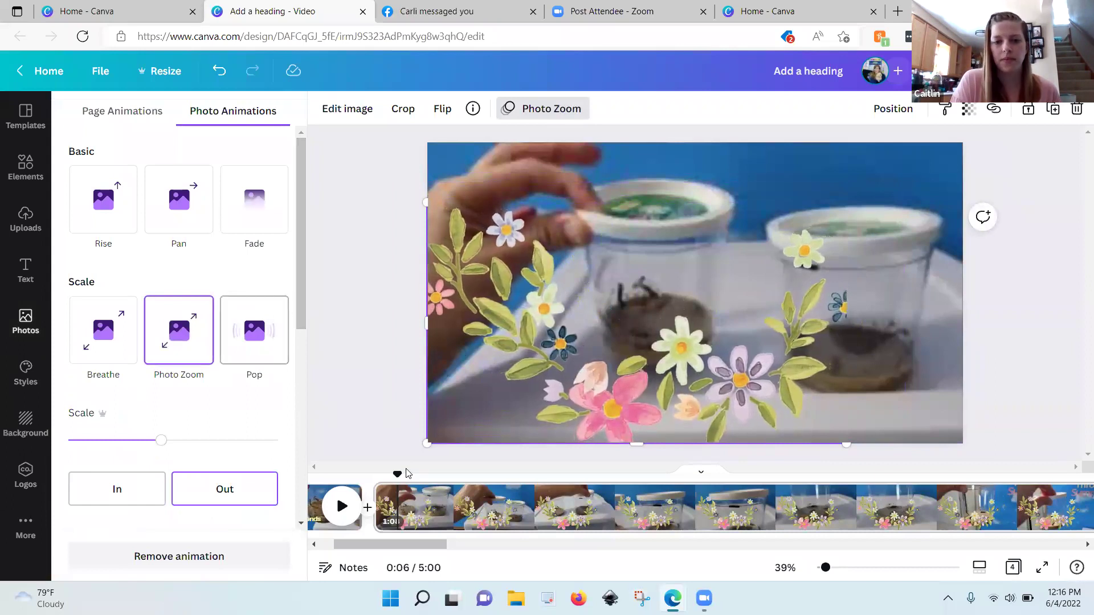
Split the 1:08 page with the floral garland at 0:11.
drag(434, 545, 398, 546)
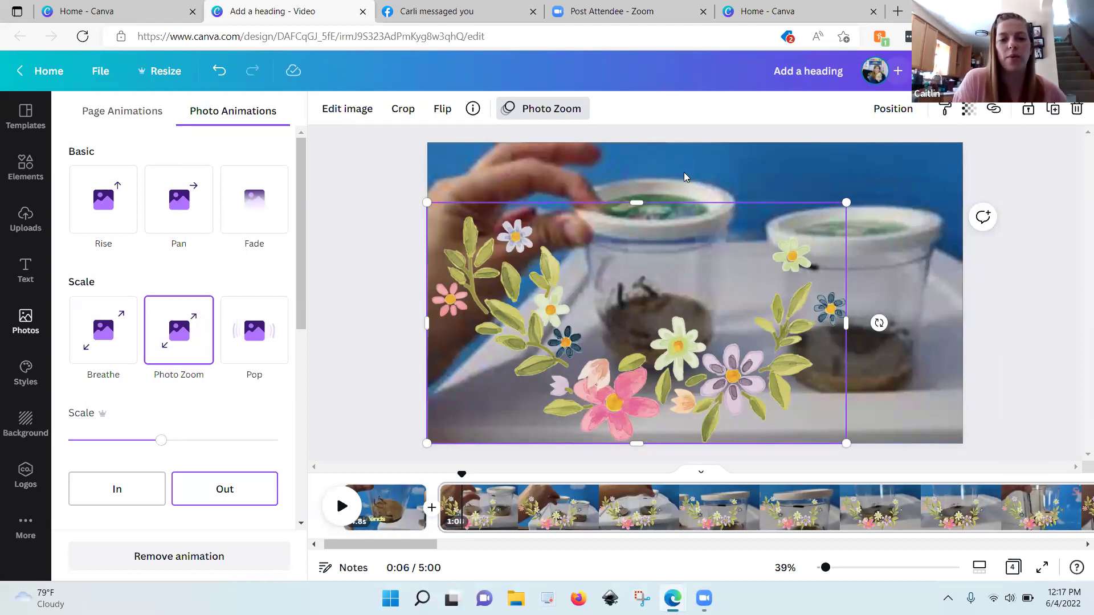
drag(461, 477, 556, 477)
right_click(560, 501)
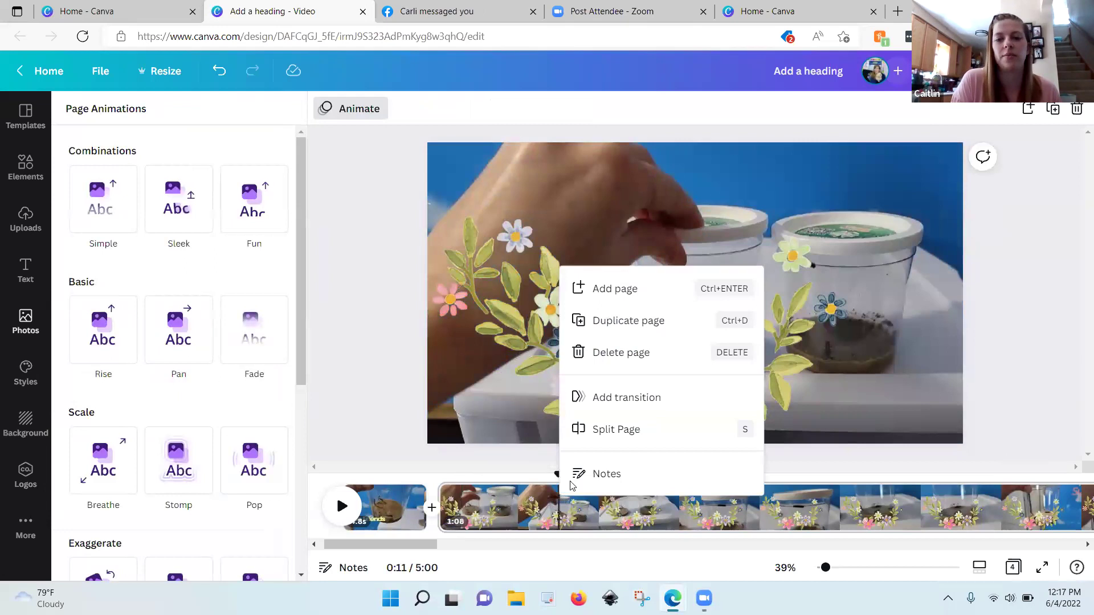
click(617, 429)
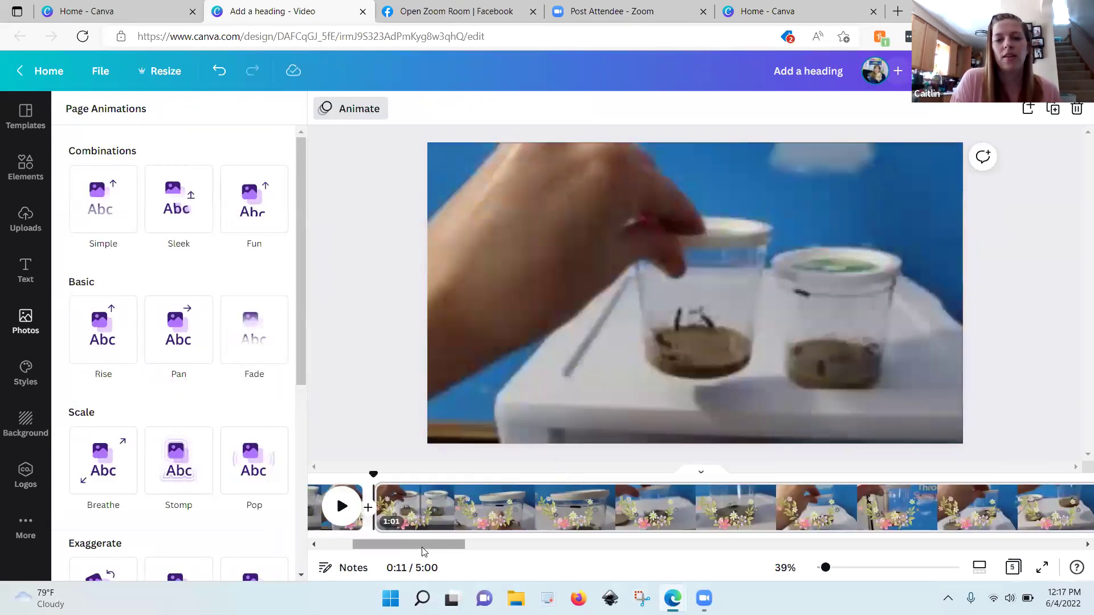
Delete the 7.0s page between the 4.8s clip and the 1:01 clip.
drag(380, 543, 347, 543)
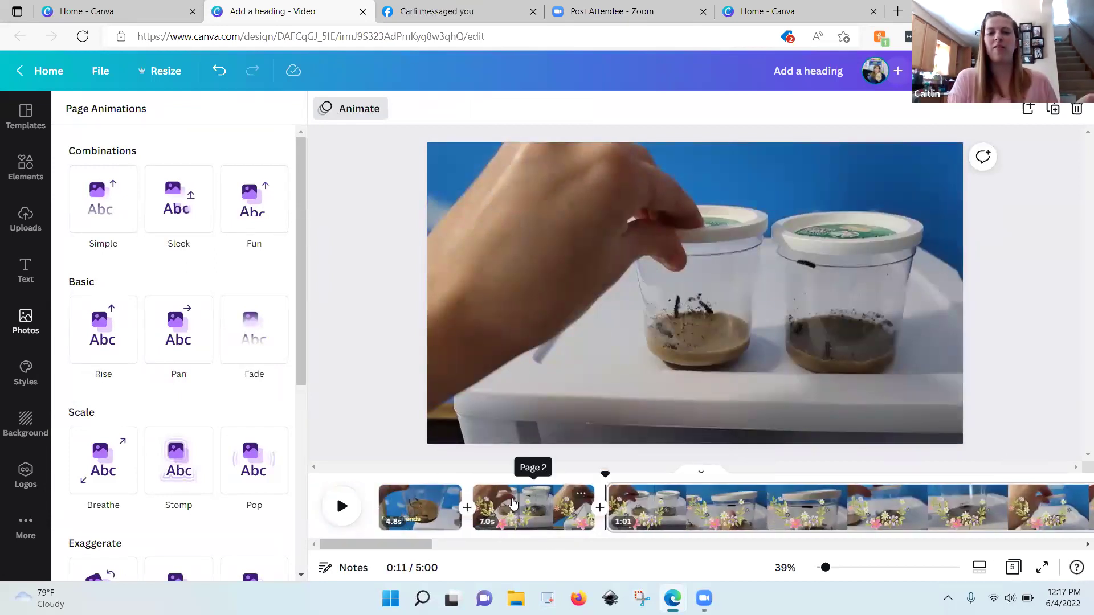
click(582, 502)
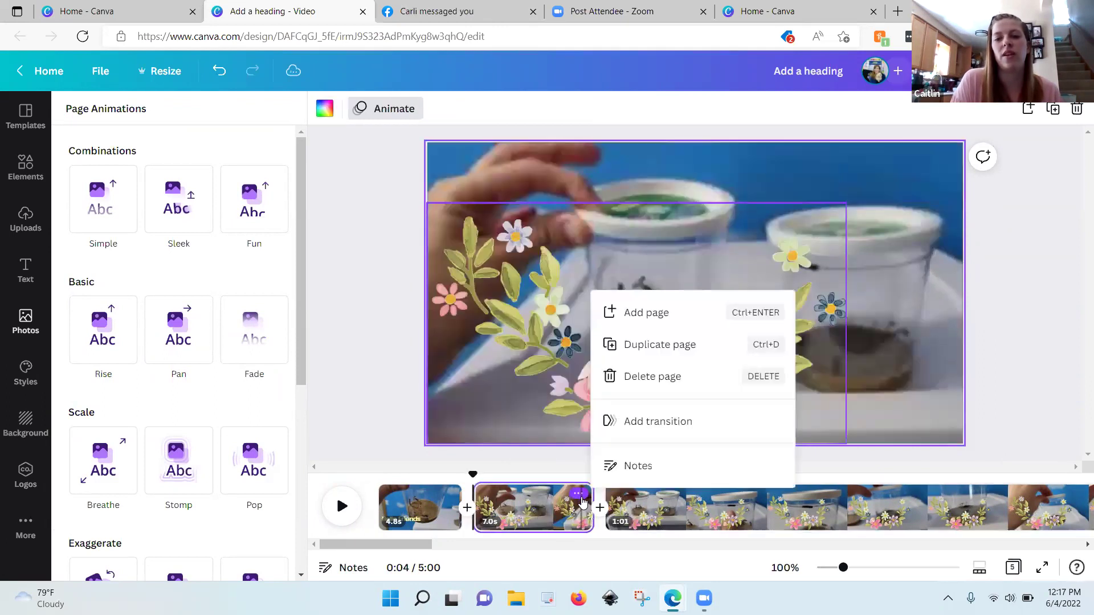
click(668, 377)
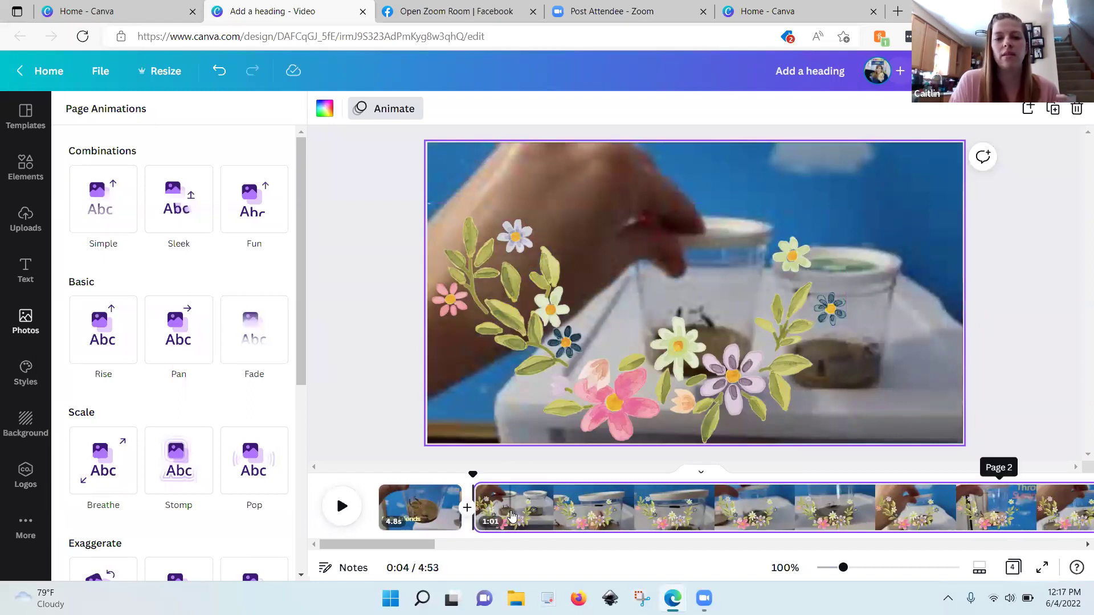
Insert a blank page after the 4.8s clip and colour its background light blue from the Mello brand palette.
click(467, 502)
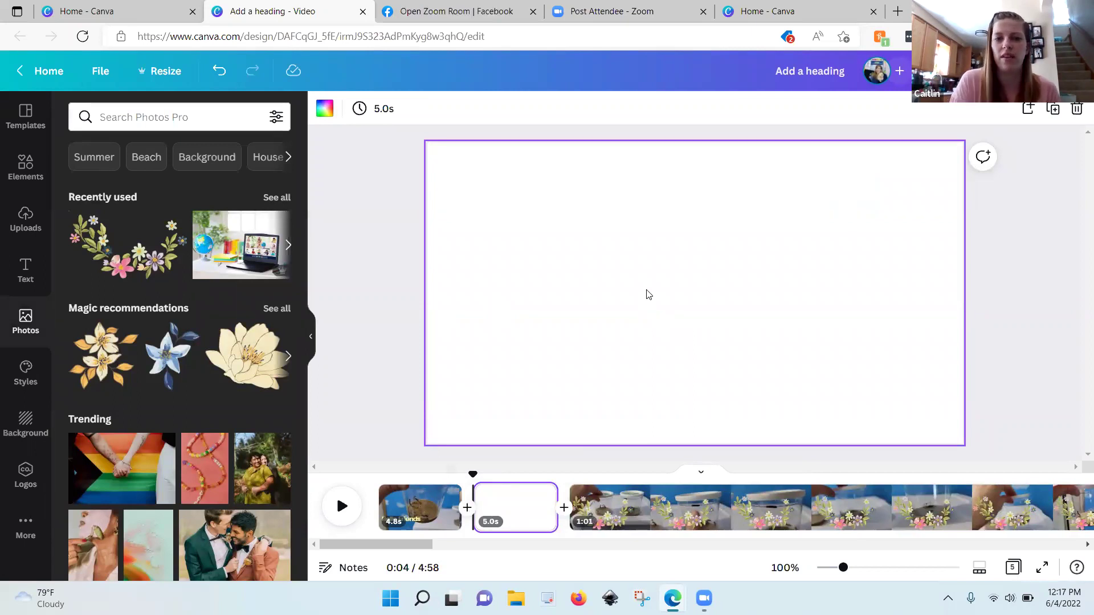
click(315, 109)
click(197, 284)
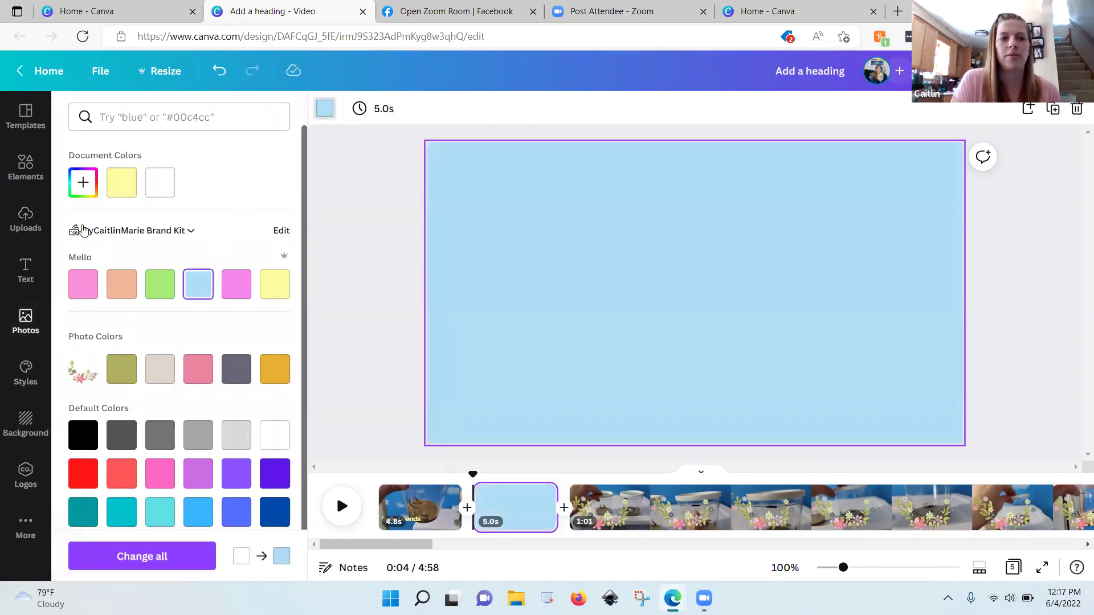
Add a heading reading "Dance Party" to the light blue page.
click(35, 261)
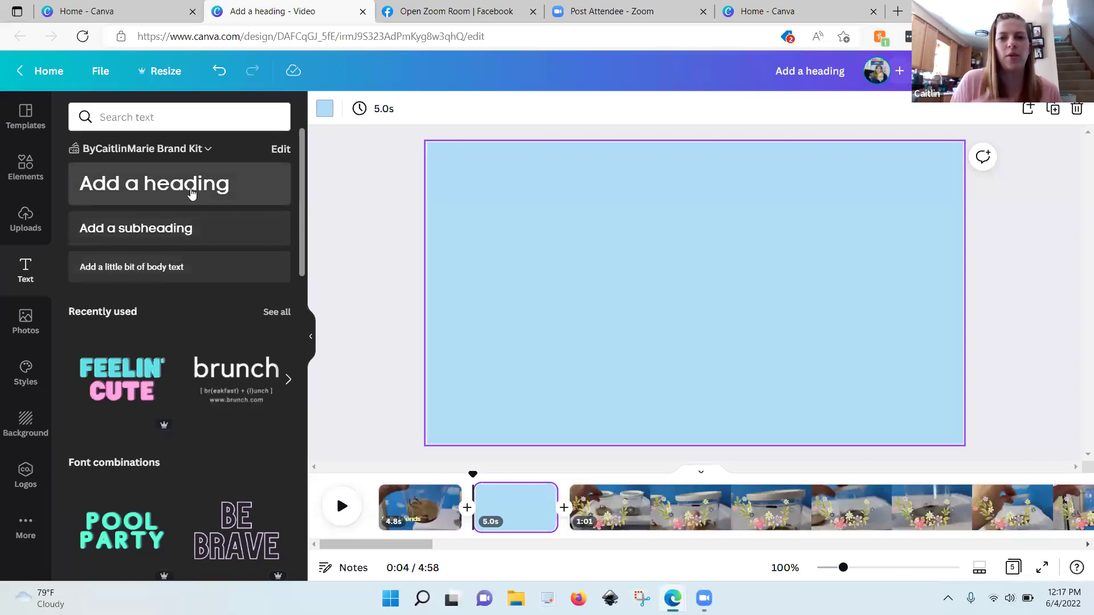
click(191, 194)
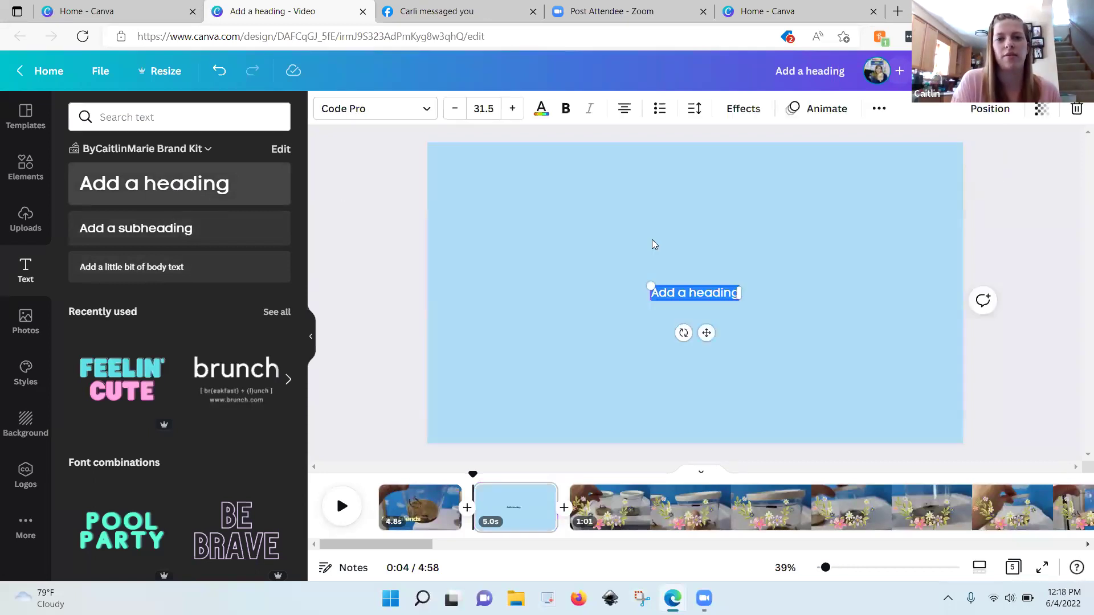
key(BackSpace)
text(Dance Pa)
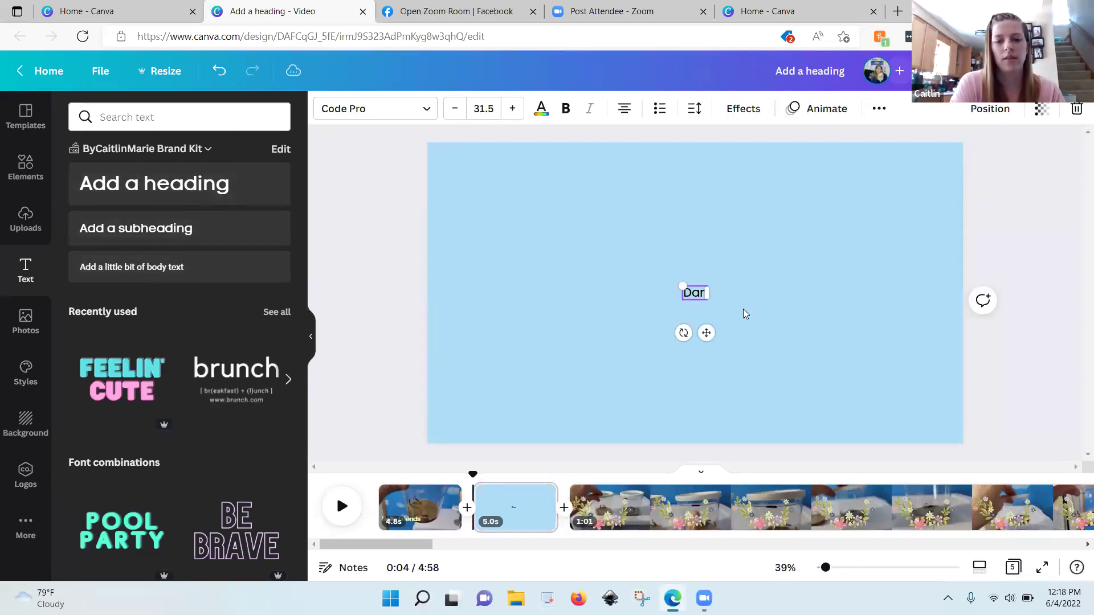
text(rty)
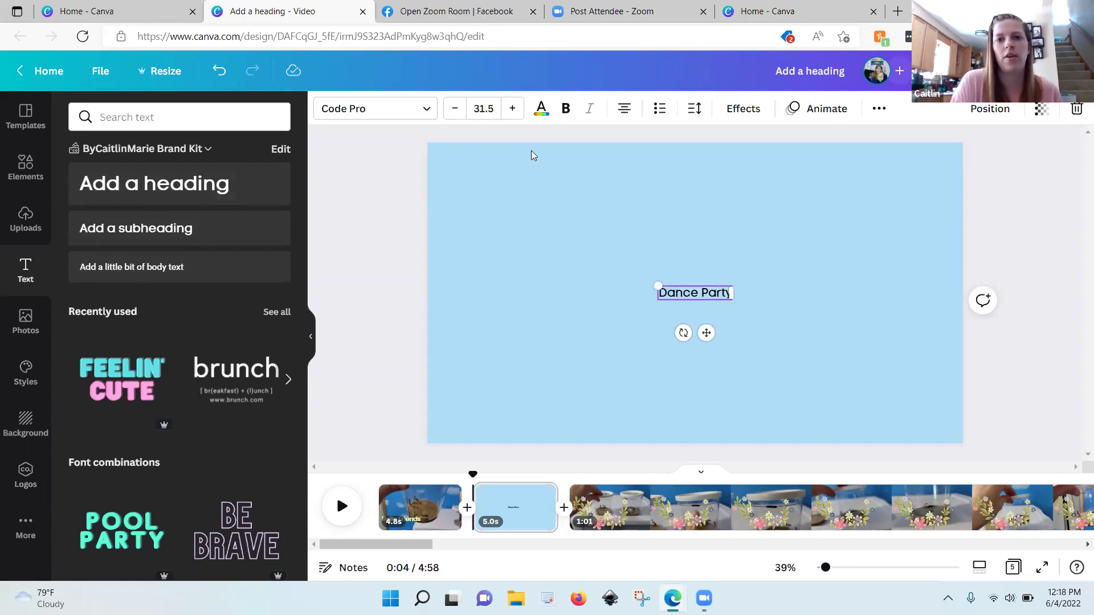
Set the "Dance Party" heading's font size to 90 and colour it orchid pink from the Mello brand palette.
click(507, 116)
click(506, 117)
click(494, 109)
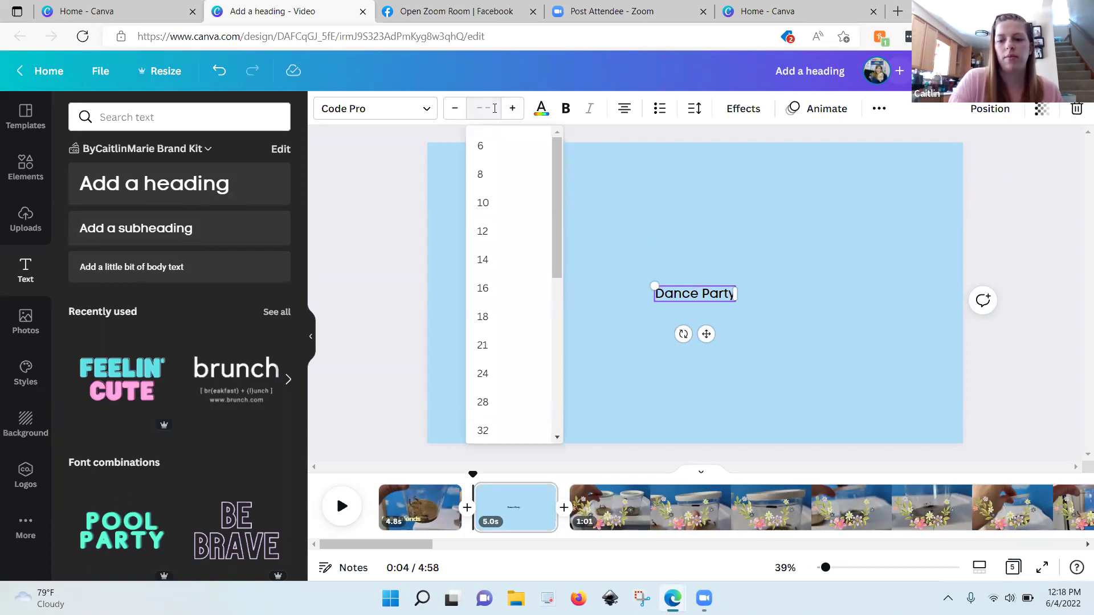
key(Return)
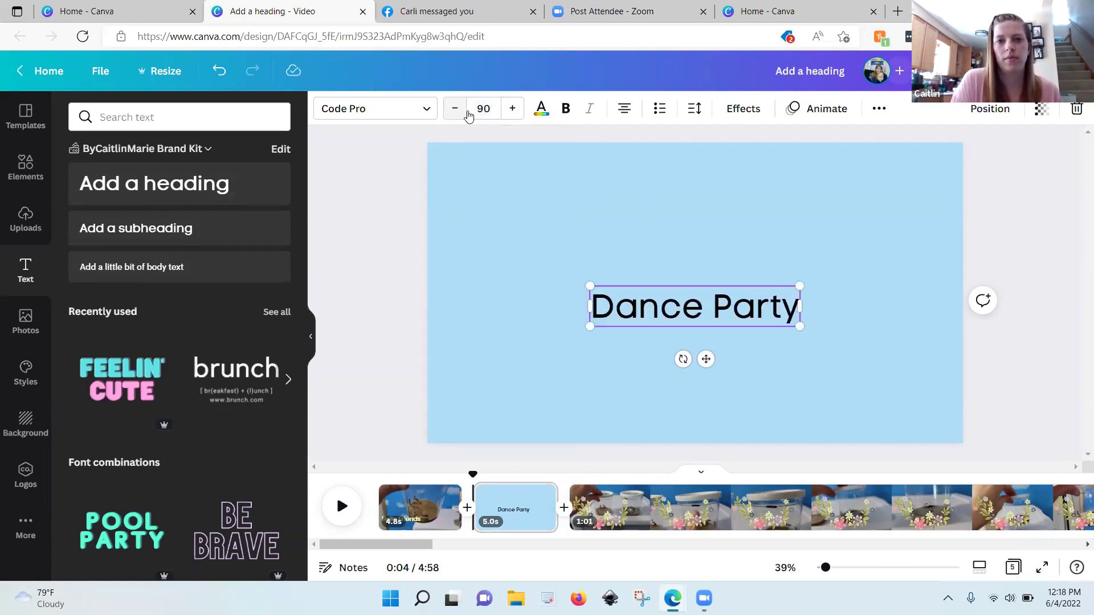
click(540, 111)
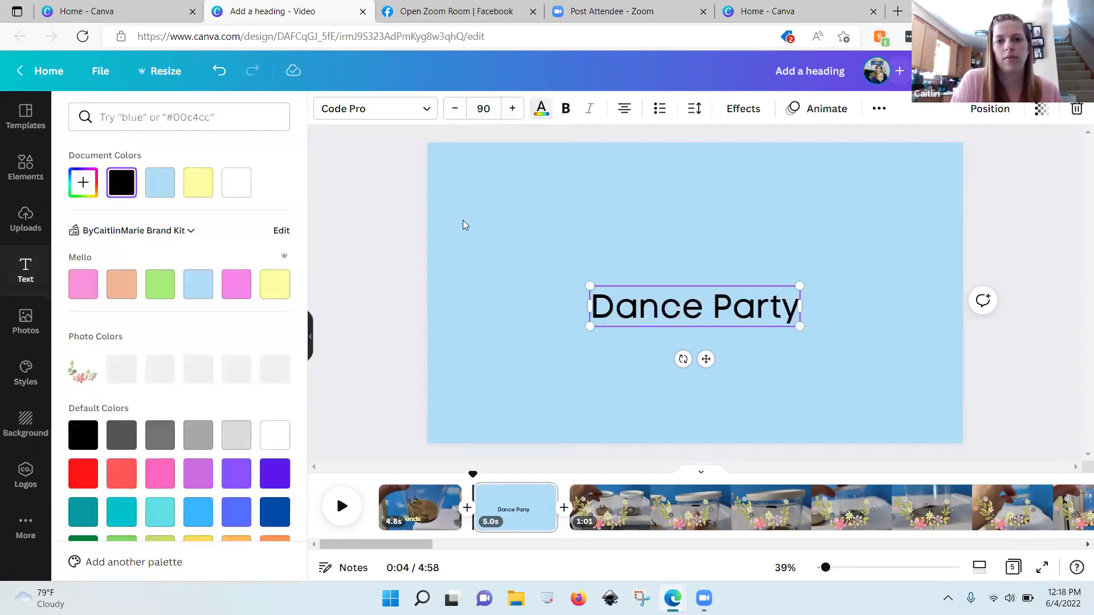
click(226, 291)
Place two copies of "Dance Party" at the page's left and lower right, coloured light yellow and peach from the Mello palette.
drag(717, 348, 601, 366)
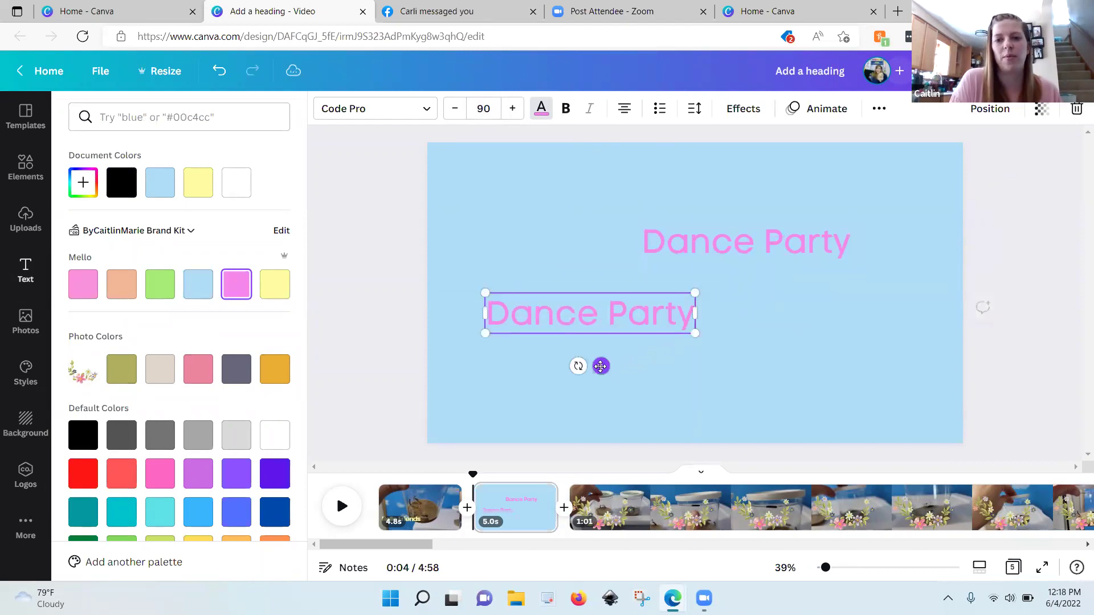
click(275, 284)
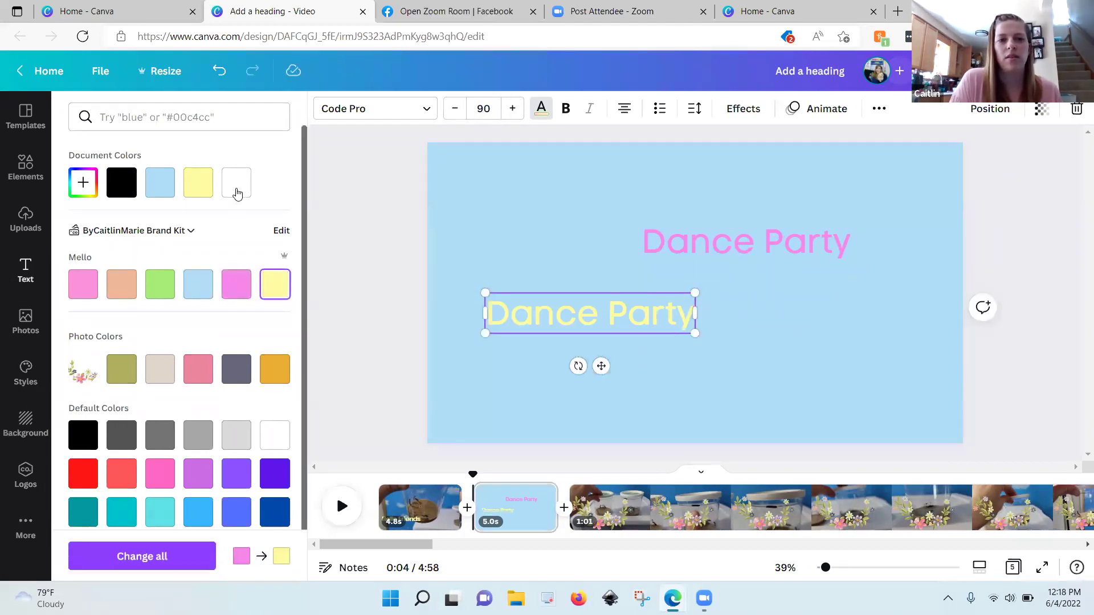
double_click(653, 324)
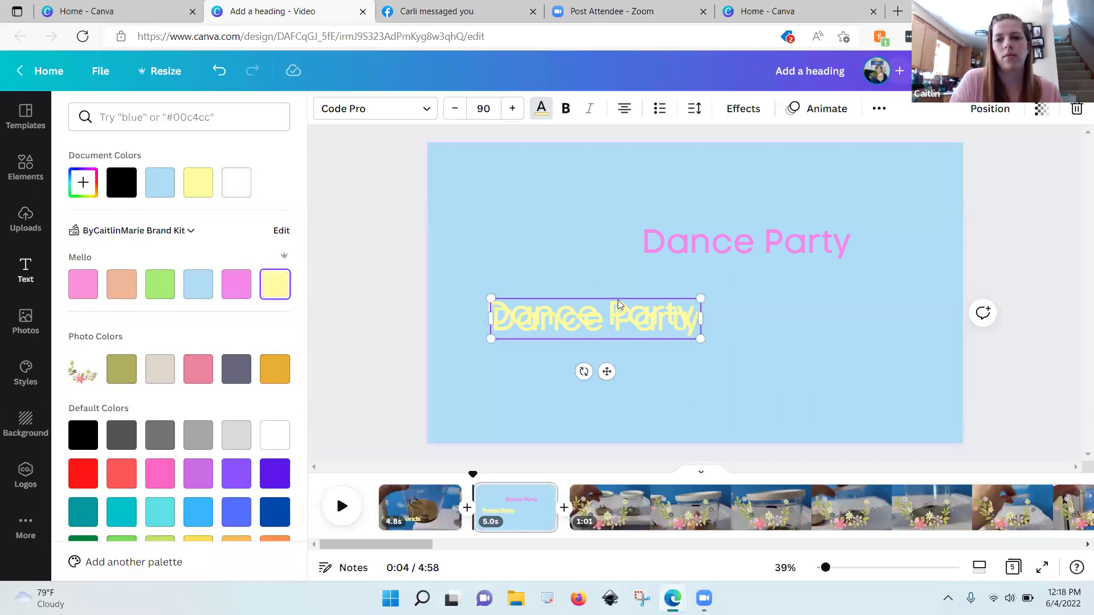
drag(653, 325, 875, 379)
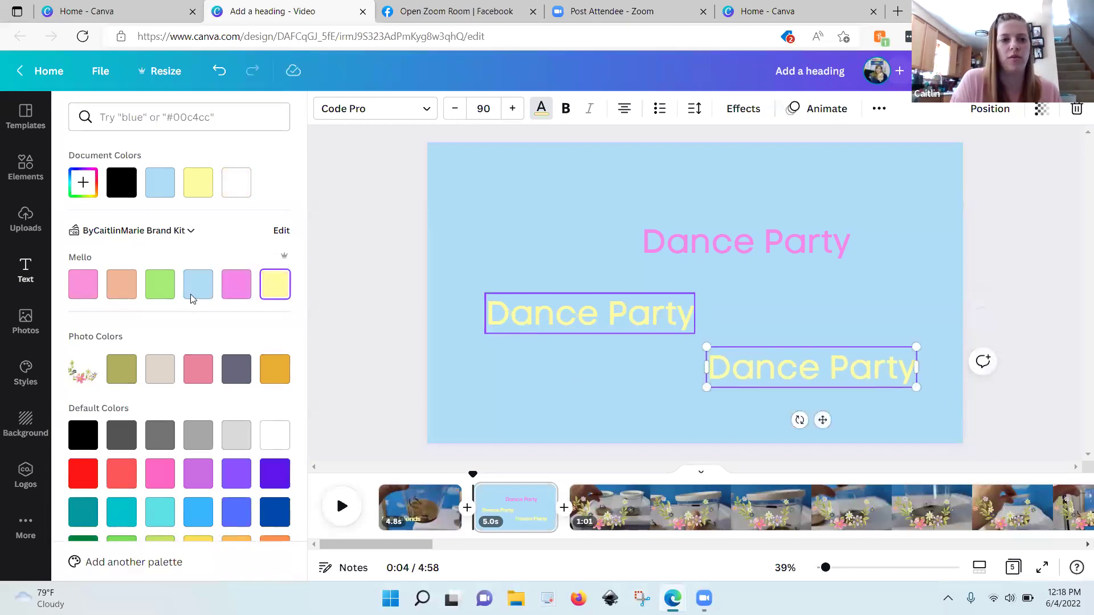
click(121, 284)
Animate the pink "Dance Party" text with Shift, the yellow one with Block and the peach one with Burst.
click(662, 238)
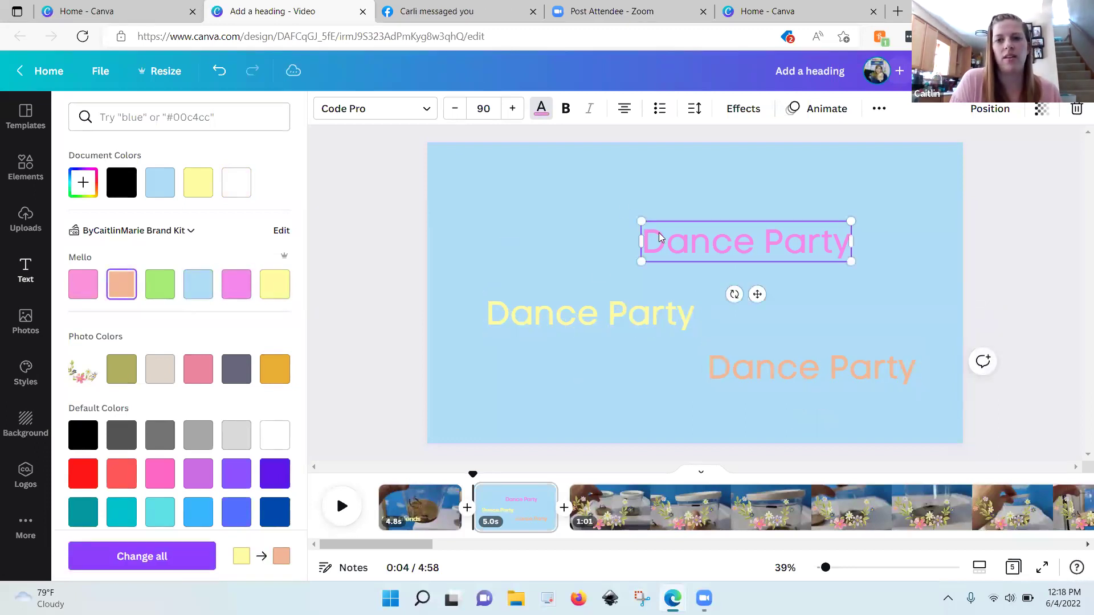
click(807, 110)
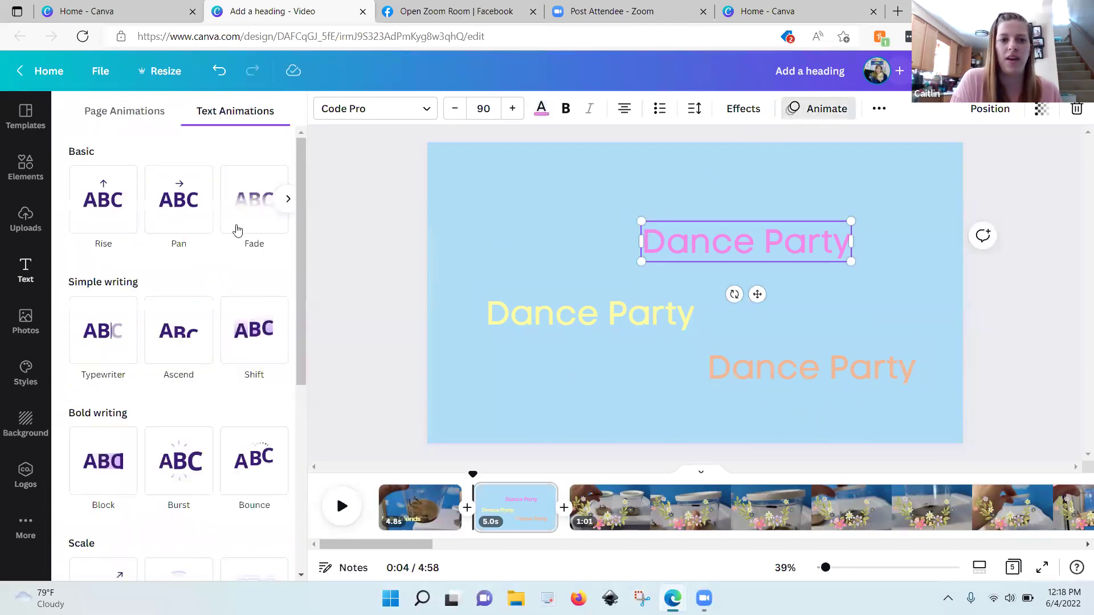
click(260, 326)
click(578, 321)
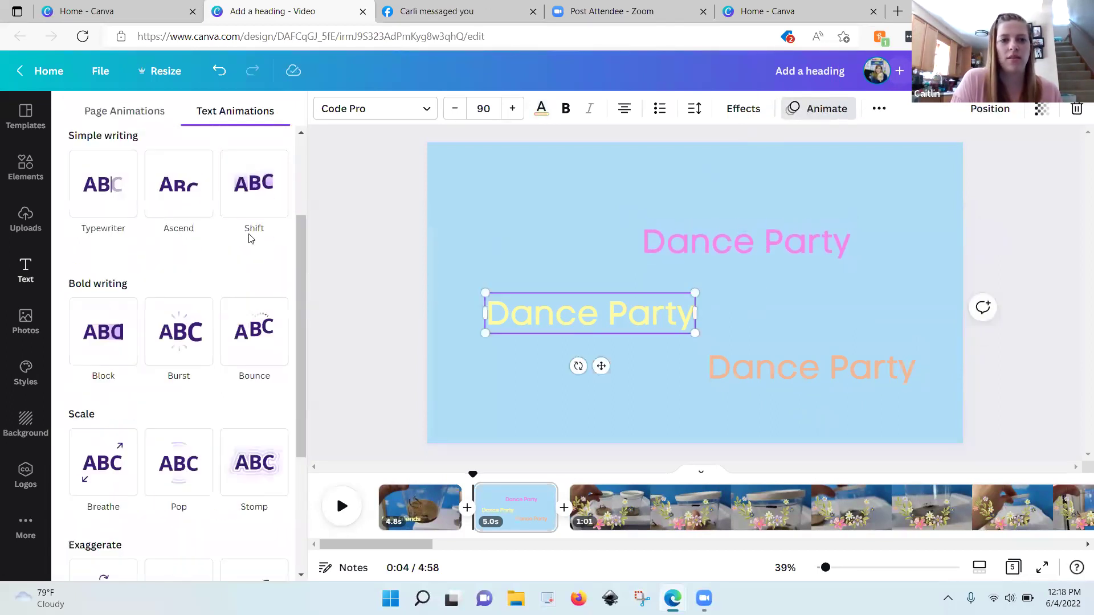
click(109, 341)
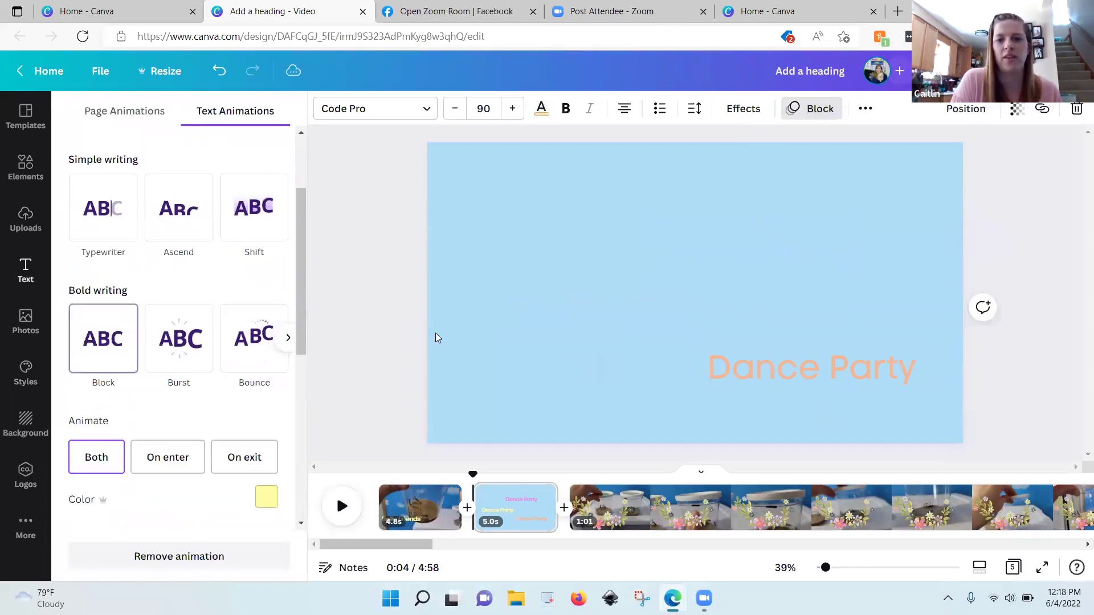
click(762, 368)
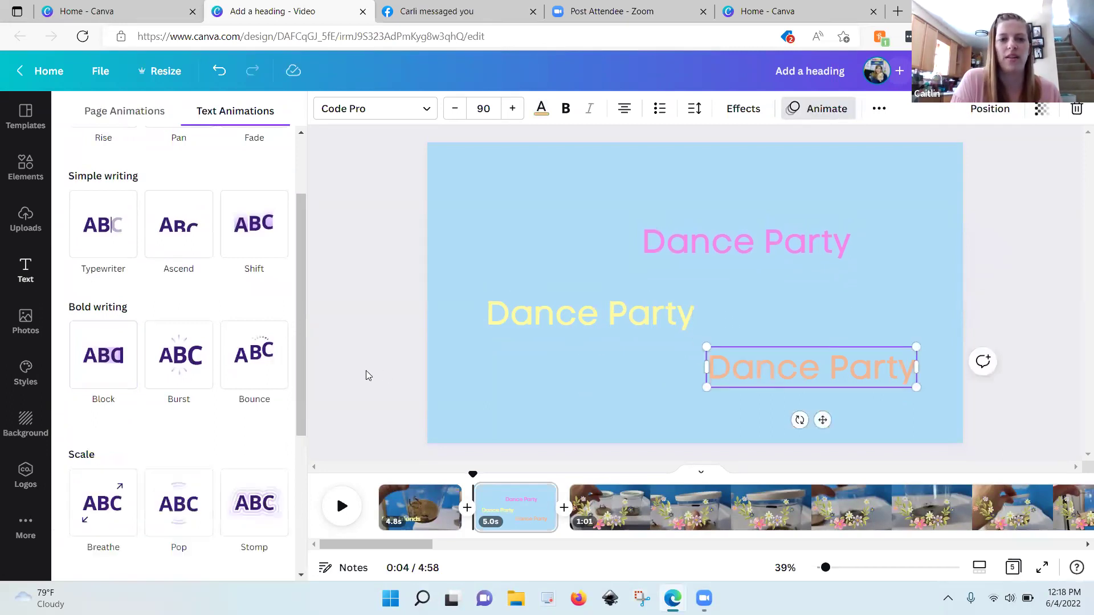
click(178, 359)
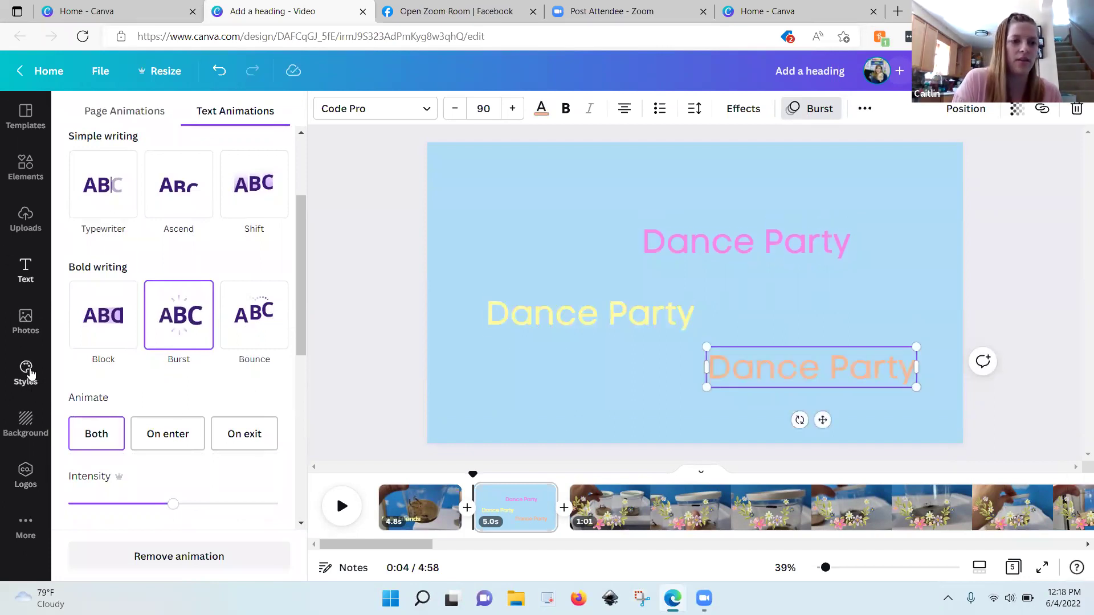
Look through the uploaded audio and search the elements library for "audio", limiting the results to audio tracks.
click(25, 222)
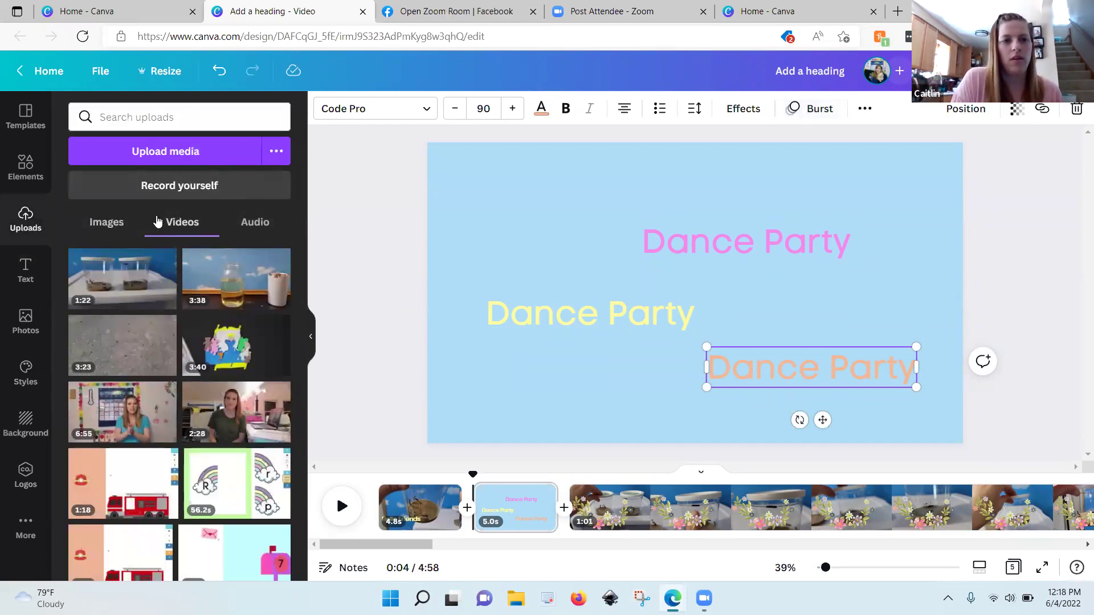
click(255, 224)
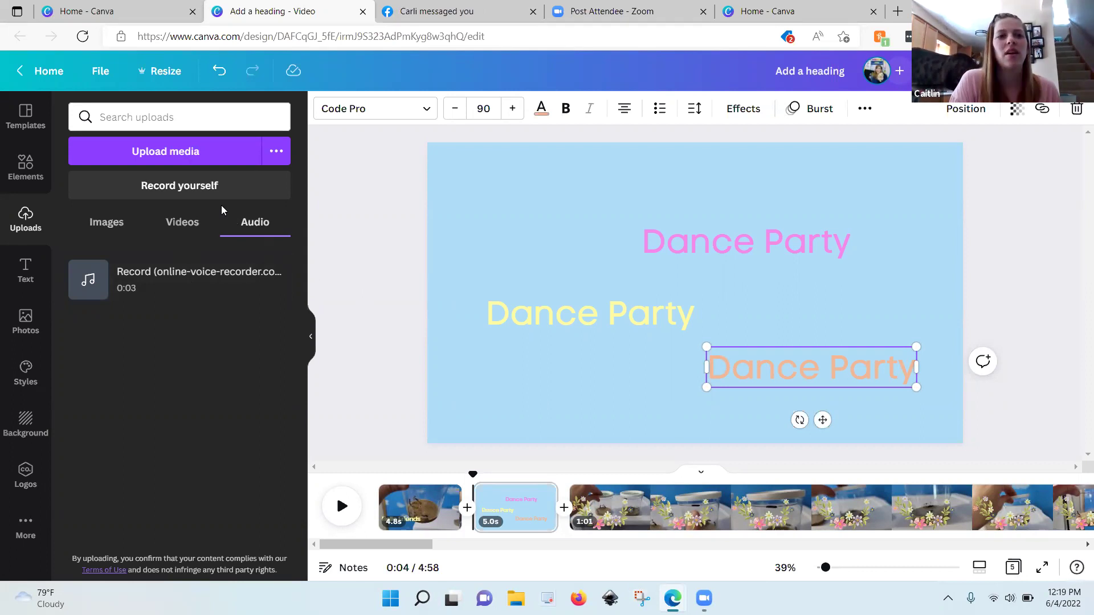
click(25, 168)
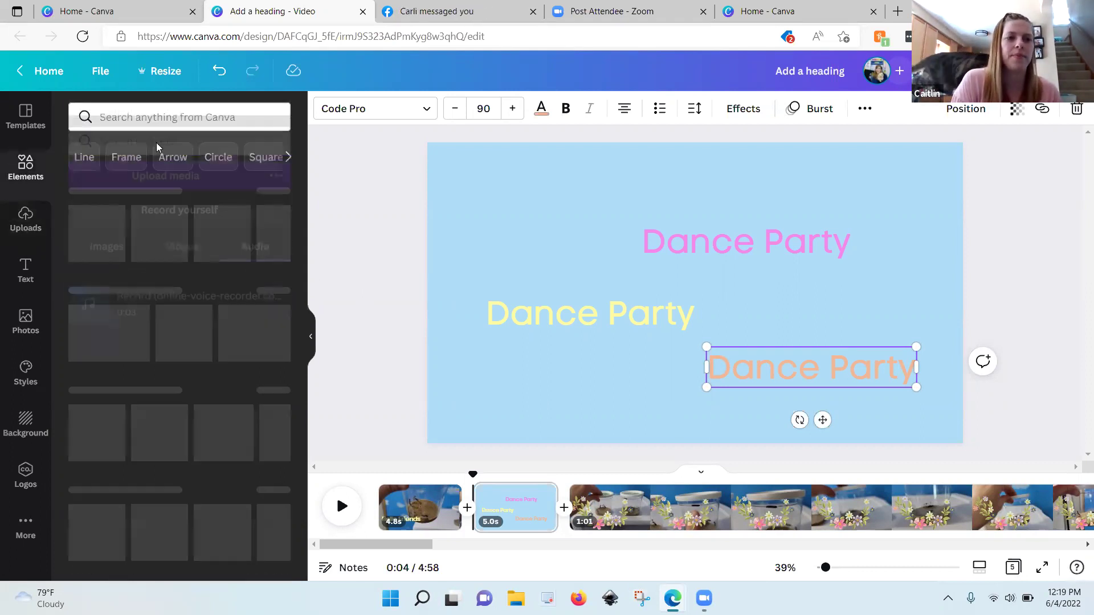
click(130, 119)
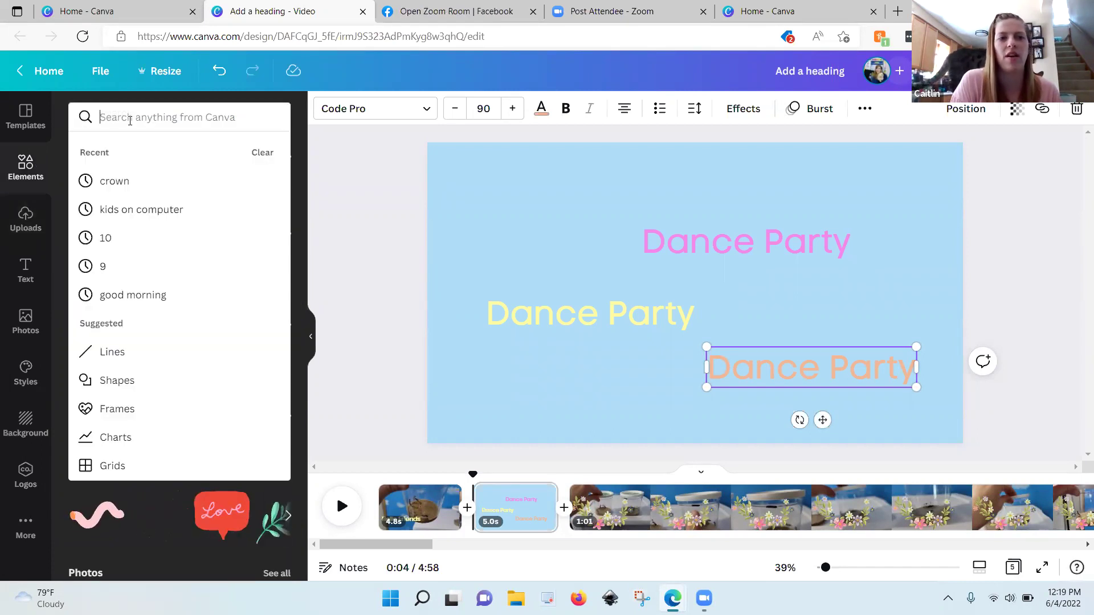
text(audio)
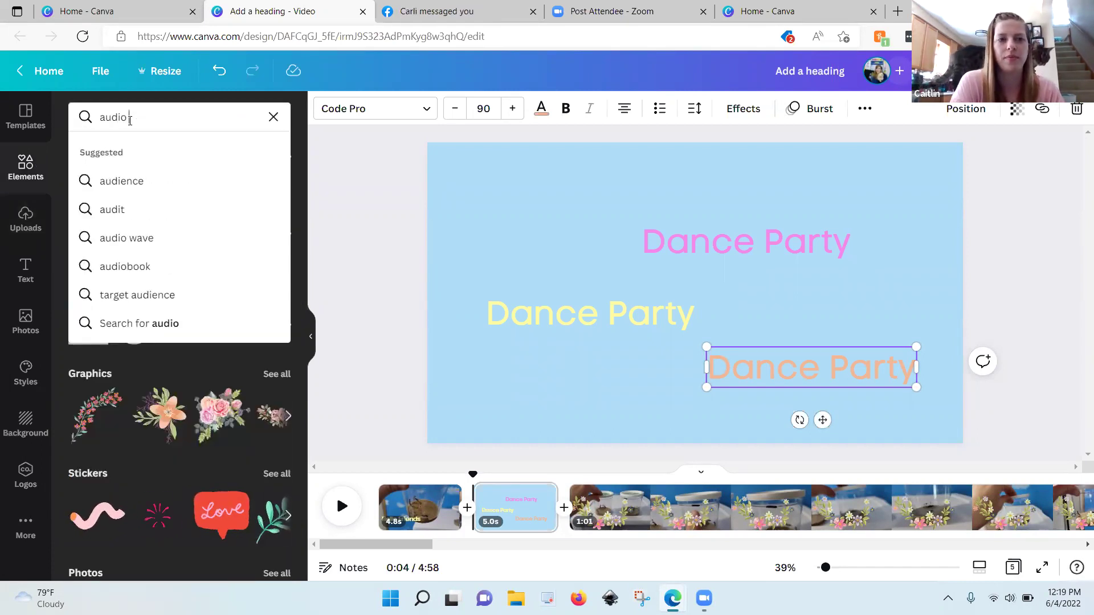
key(Return)
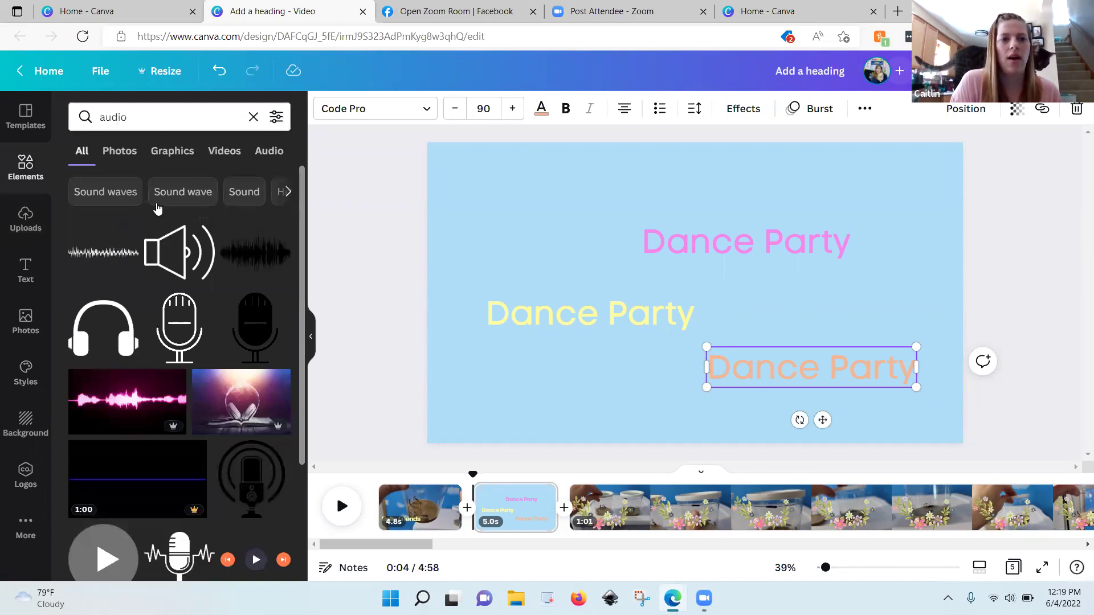
click(268, 150)
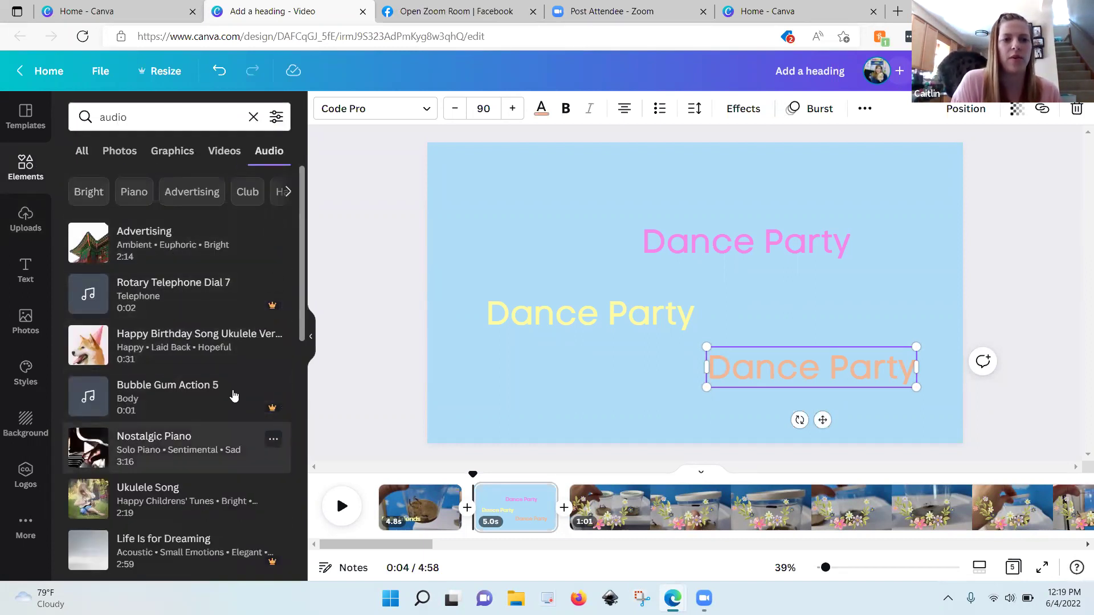
Filter the audio tracks by Piano and add "2017 12 01 In C Major" to the Dance Party page.
click(129, 195)
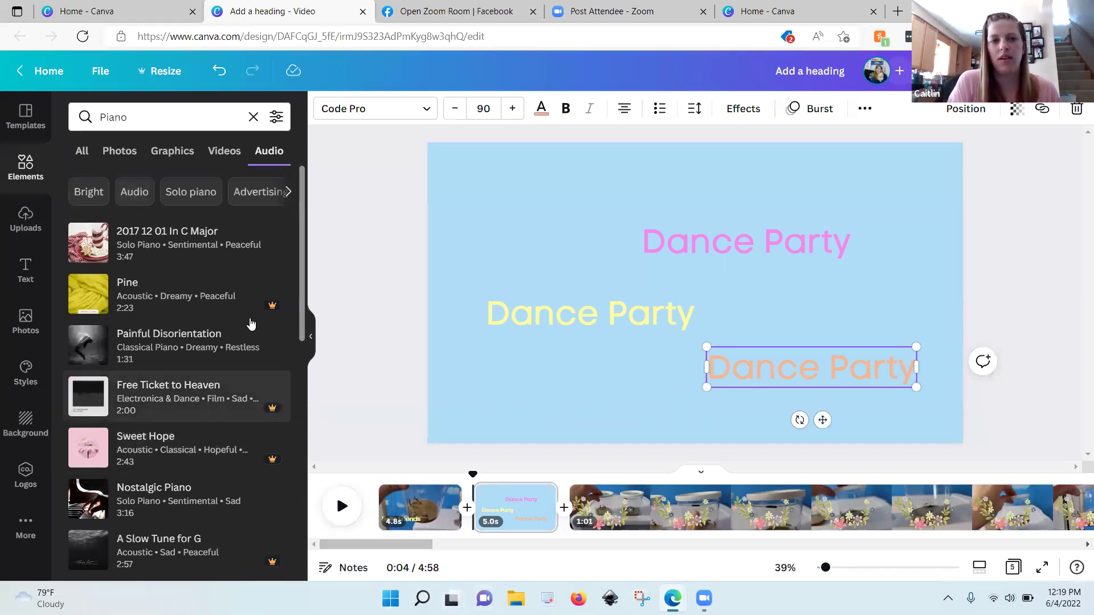
click(209, 255)
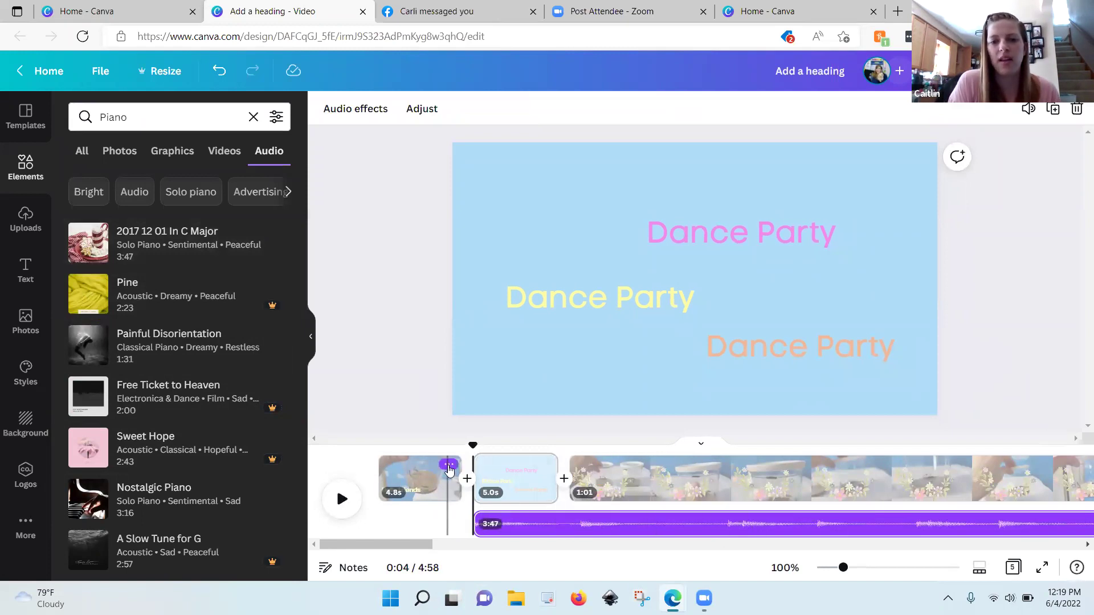
Split the piano track at the end of the Dance Party page, at 0:09, and delete the part after it.
click(561, 524)
drag(568, 447, 557, 448)
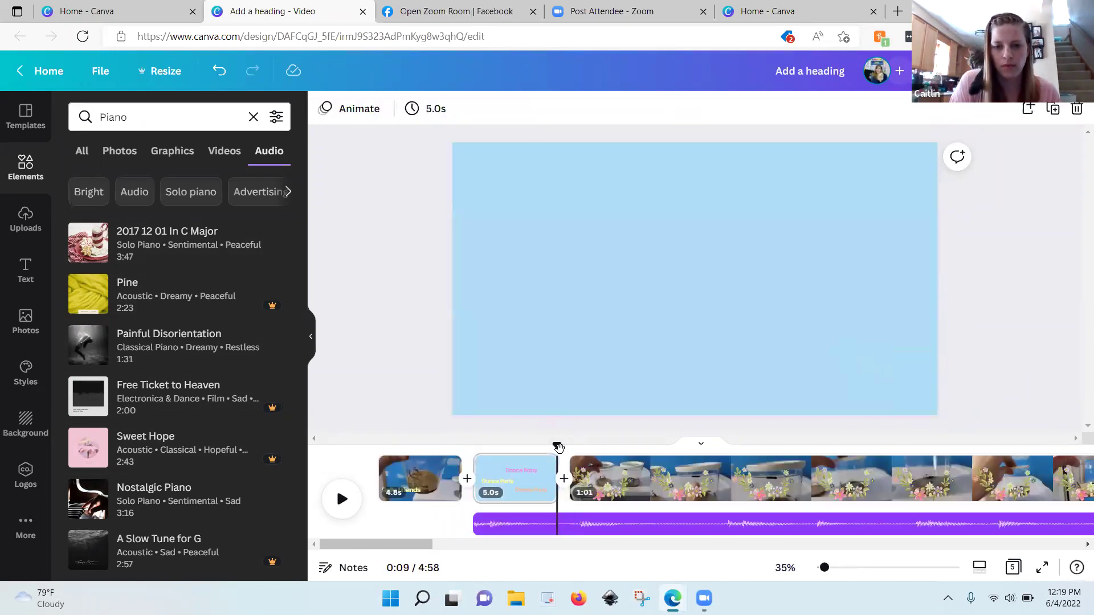
right_click(557, 525)
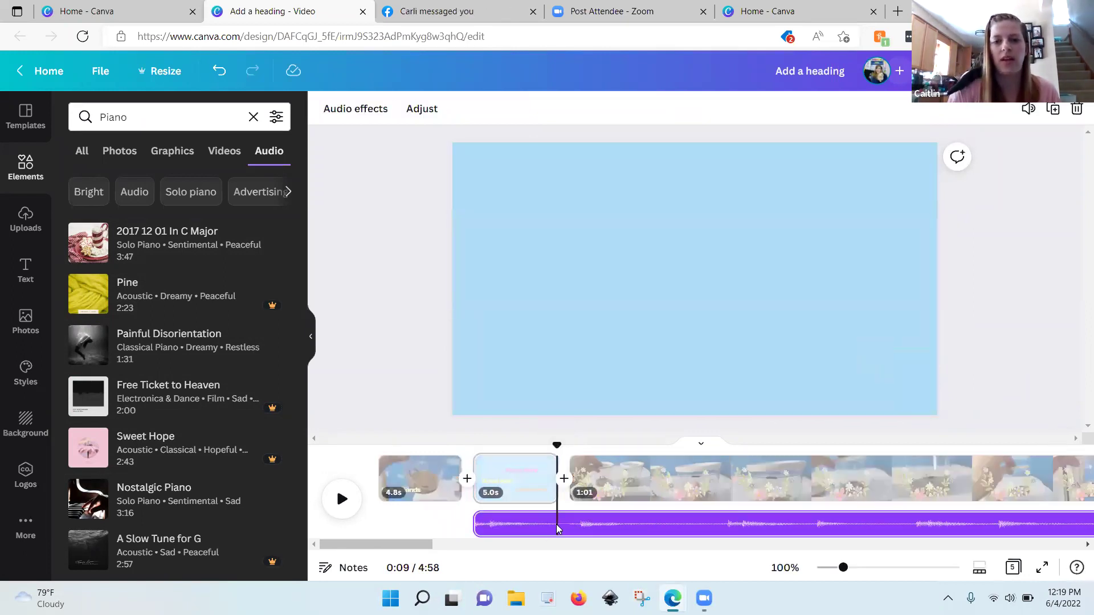
click(616, 438)
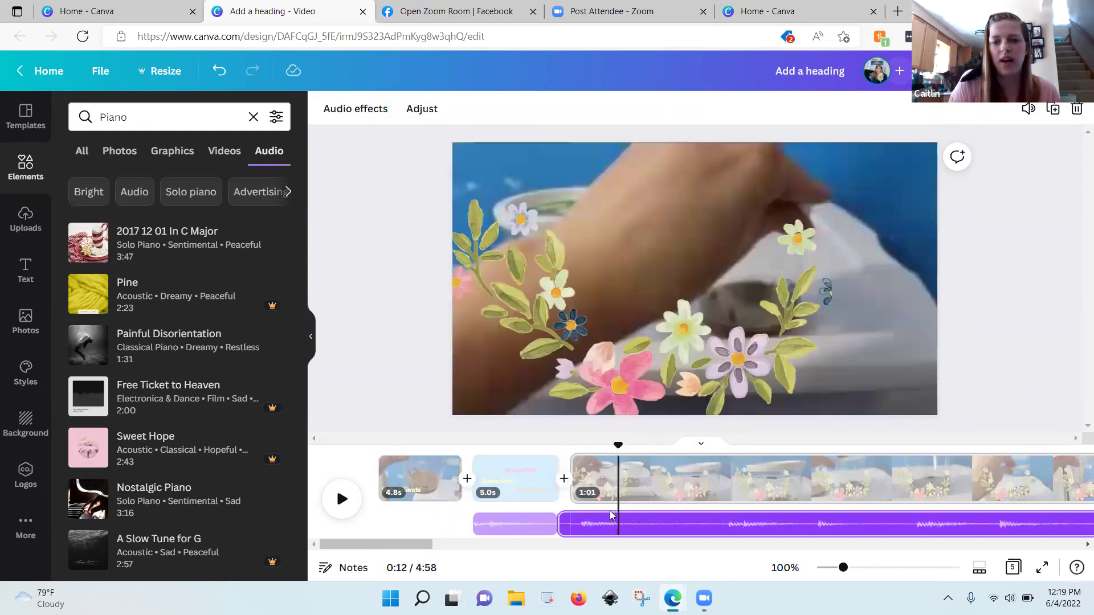
click(639, 532)
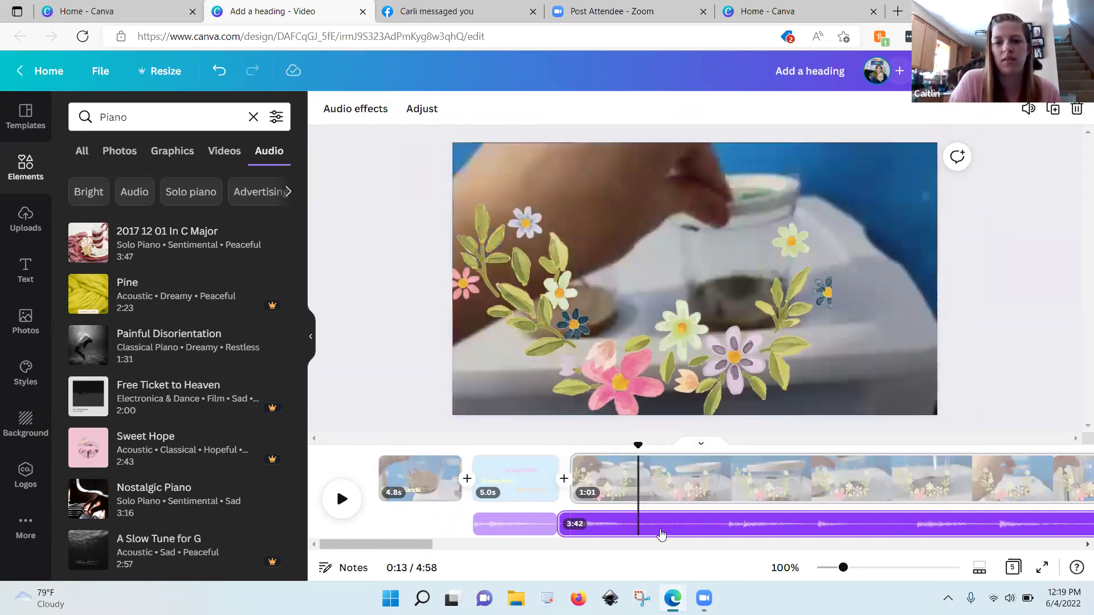
click(660, 532)
key(Delete)
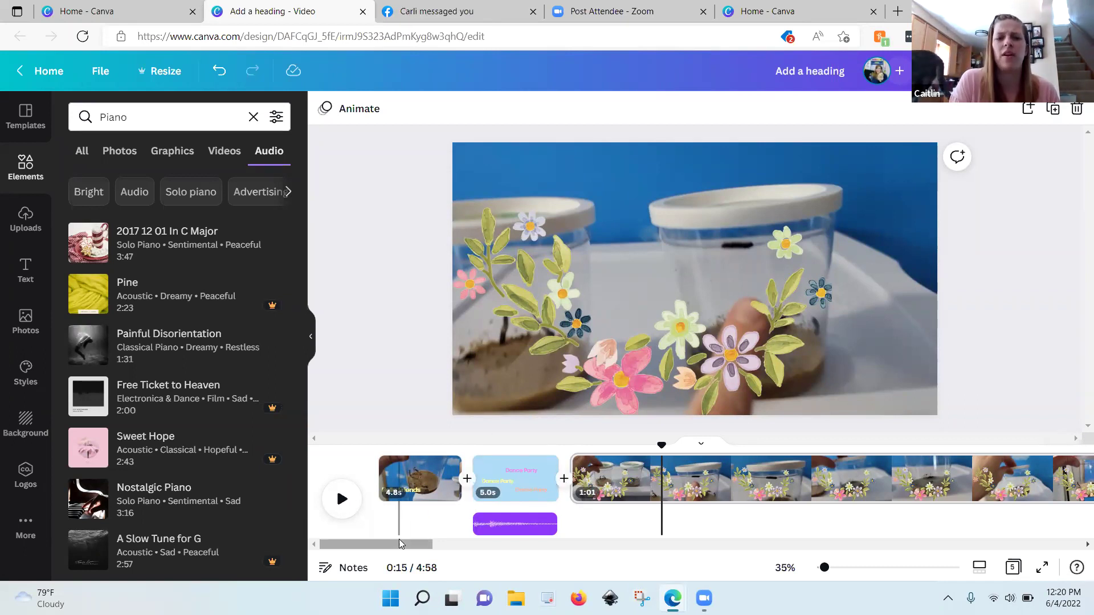
drag(376, 544, 698, 545)
drag(805, 581, 1062, 561)
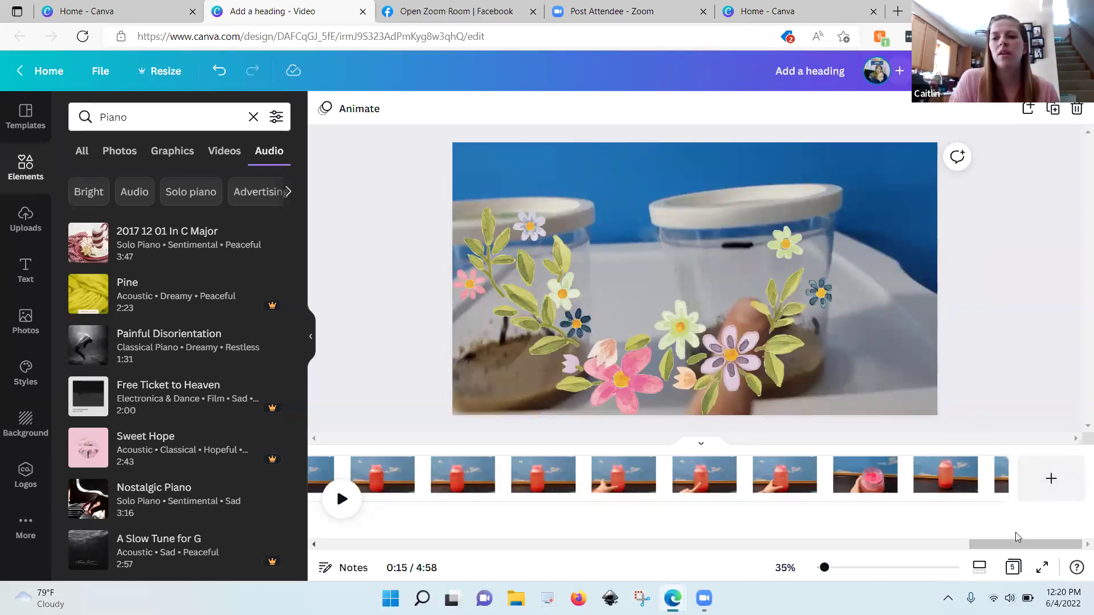
drag(1018, 544, 389, 543)
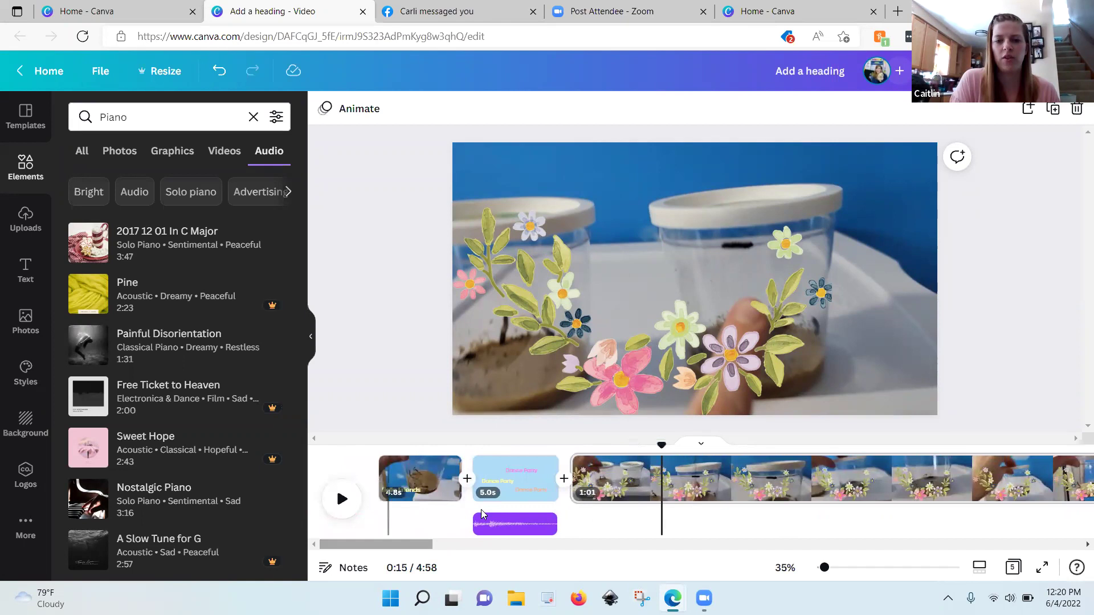
click(521, 490)
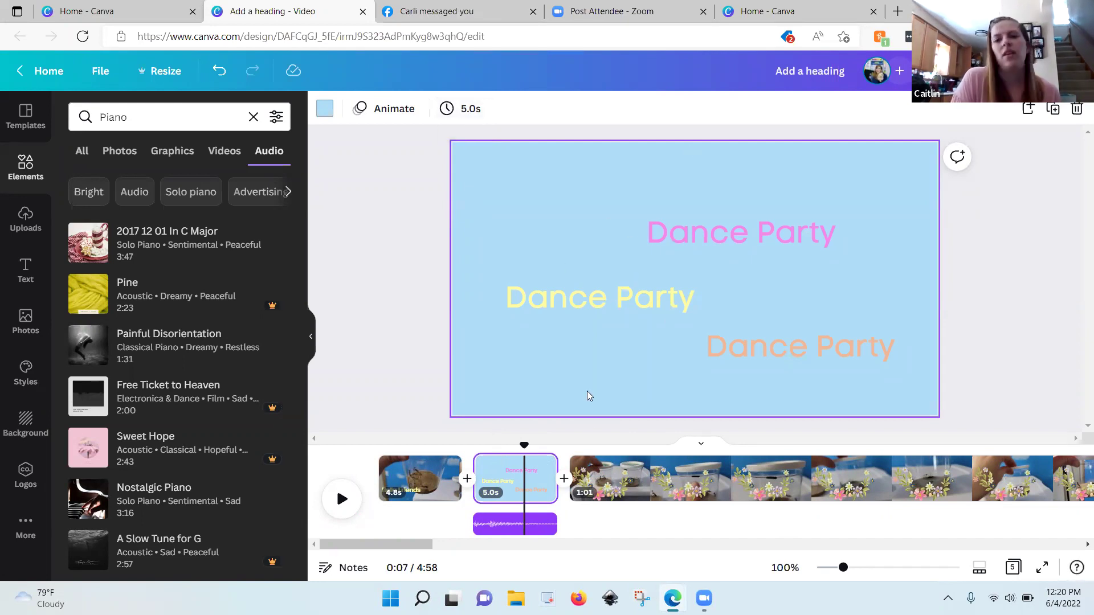
Find "Ukulele Song" among the audio tracks and add it at 0:13 on the third page, the one with jars and flowers.
click(628, 474)
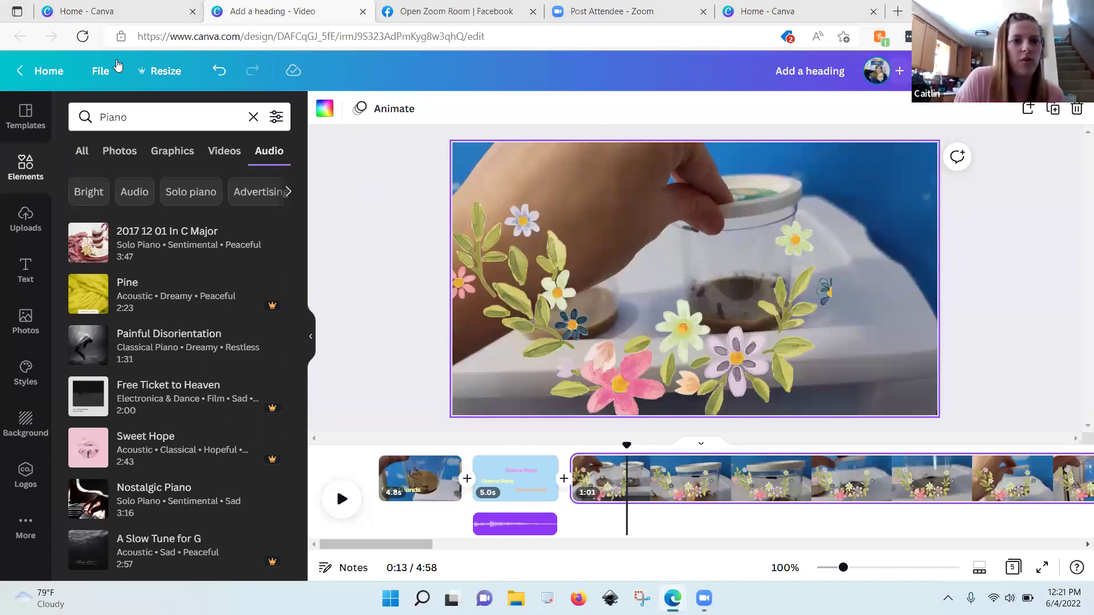
click(130, 193)
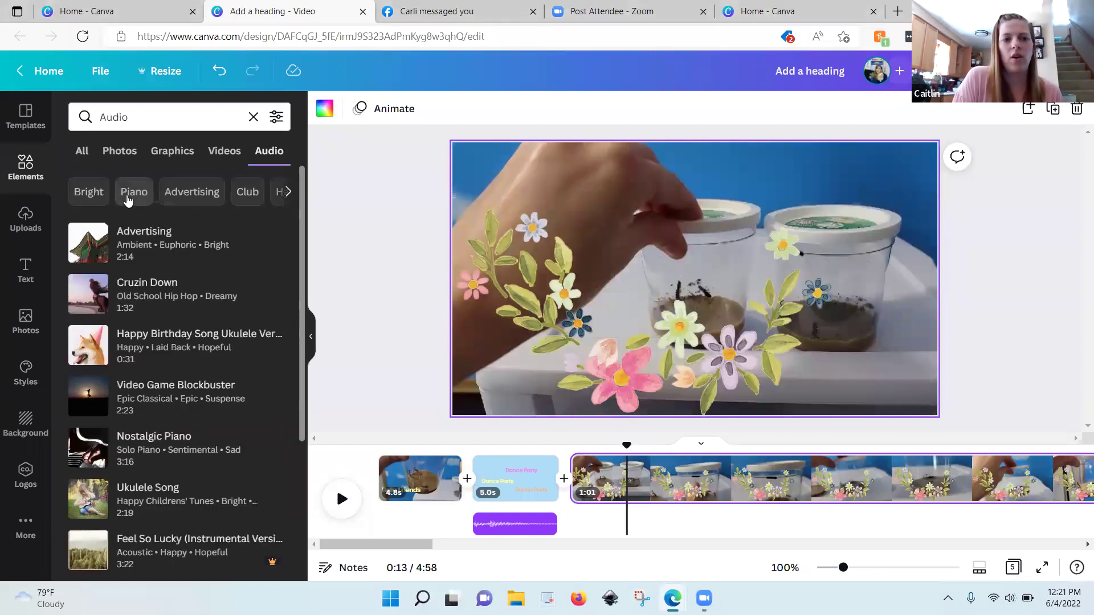
scroll(301, 236, down, 2)
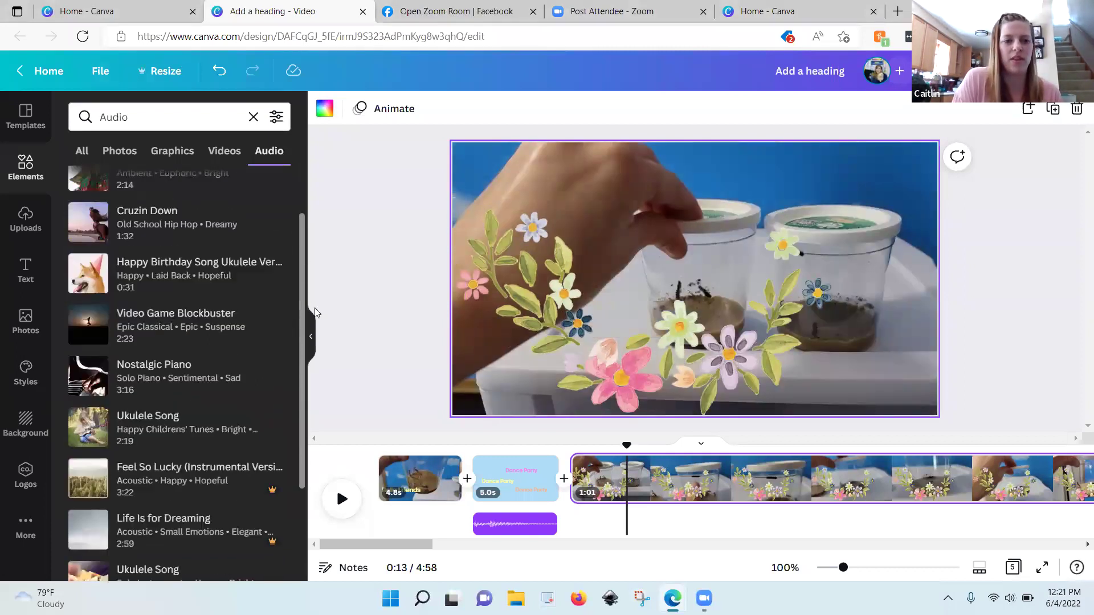
scroll(316, 313, down, 2)
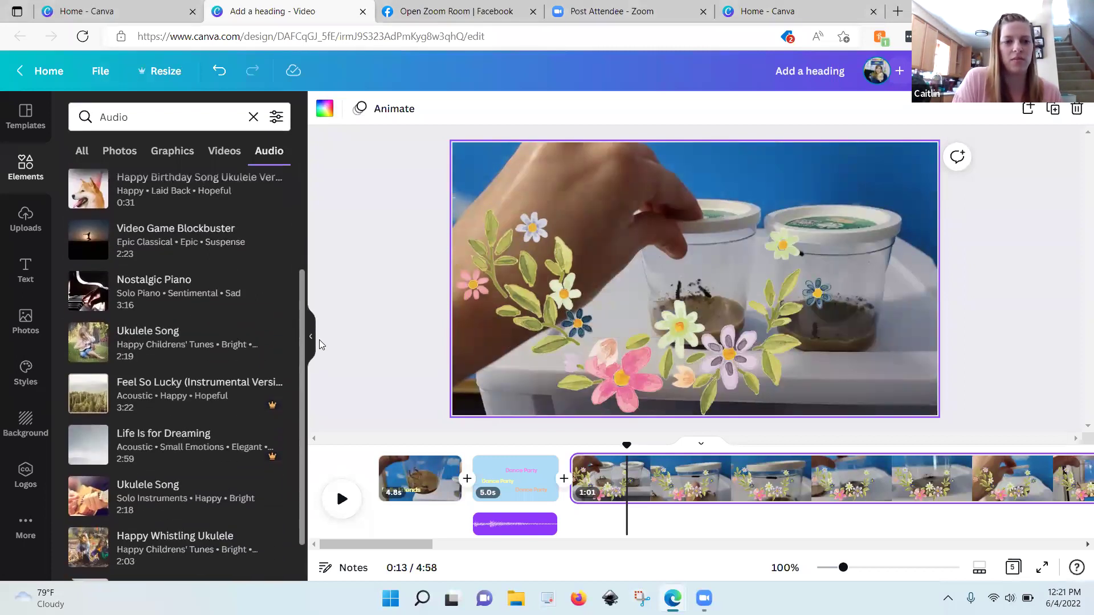
click(208, 345)
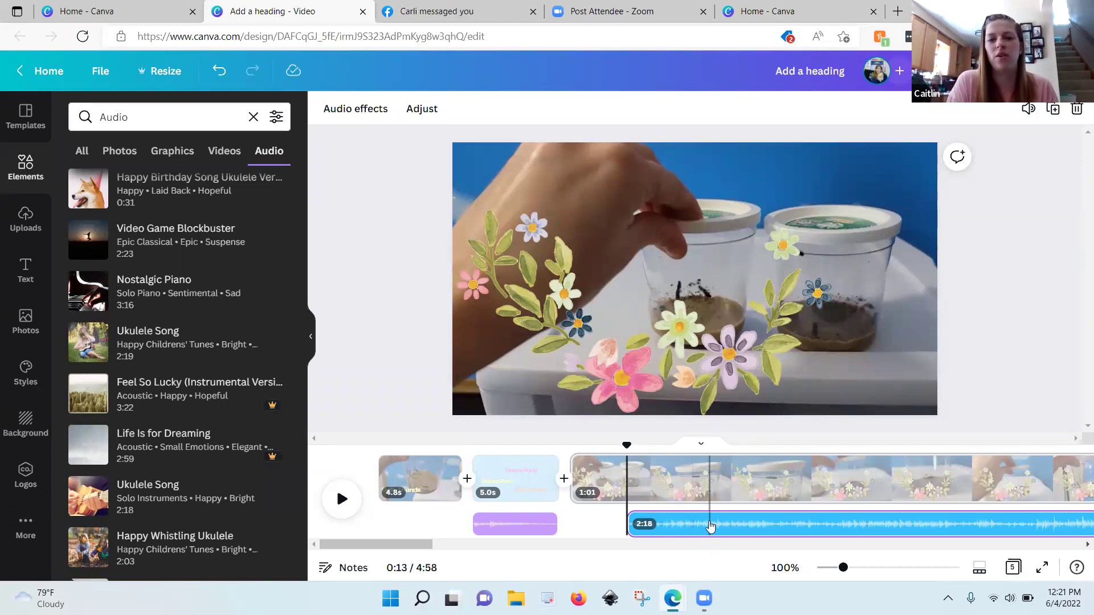
Split the ukulele track at about 21.2 seconds on the timeline.
click(694, 529)
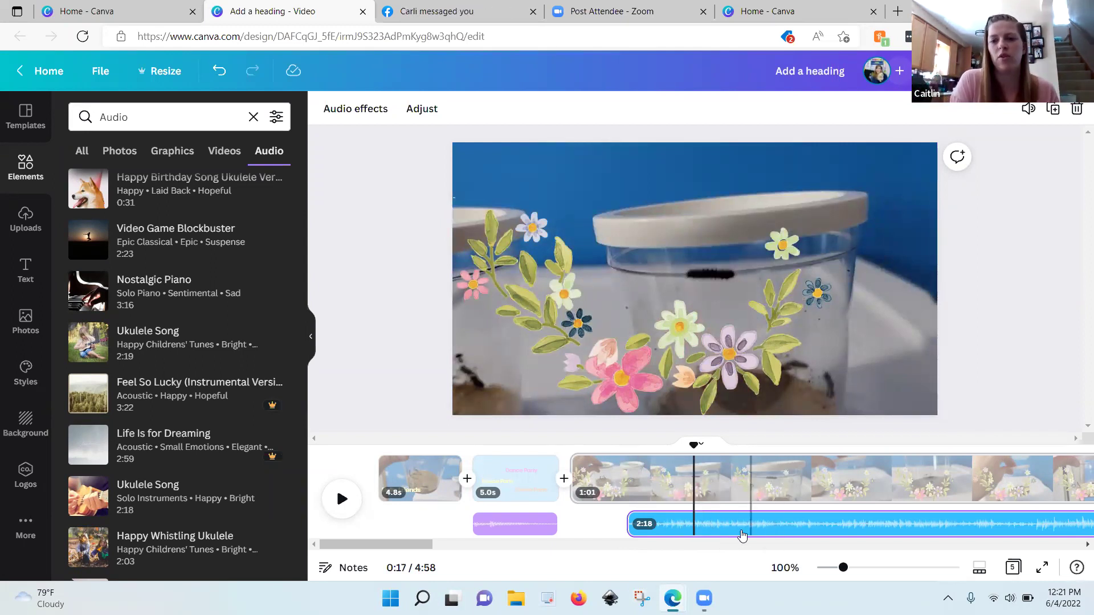
click(700, 479)
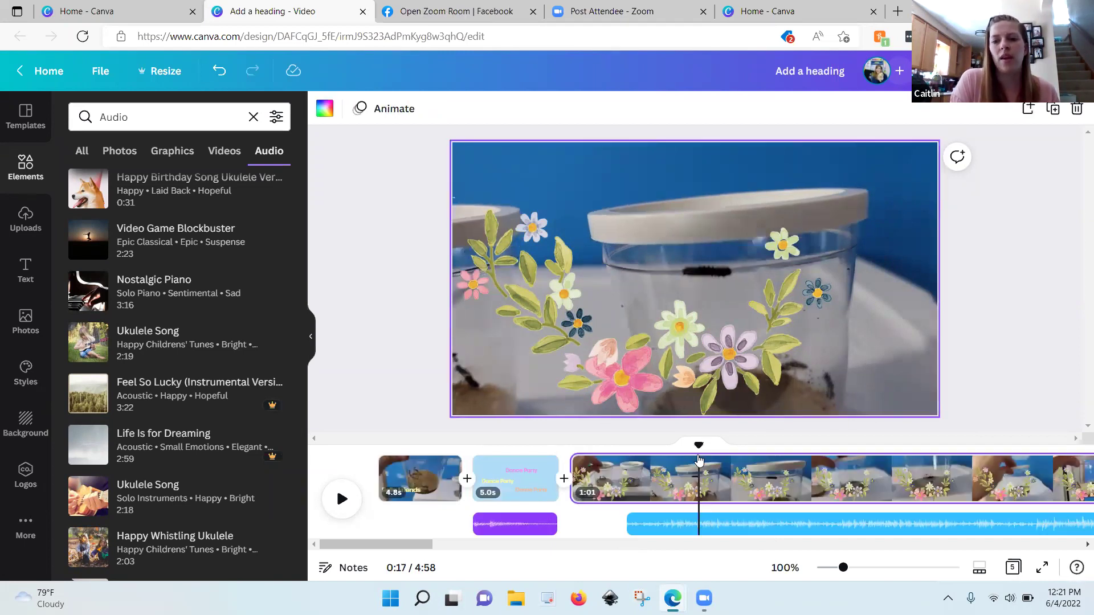
drag(697, 450, 764, 456)
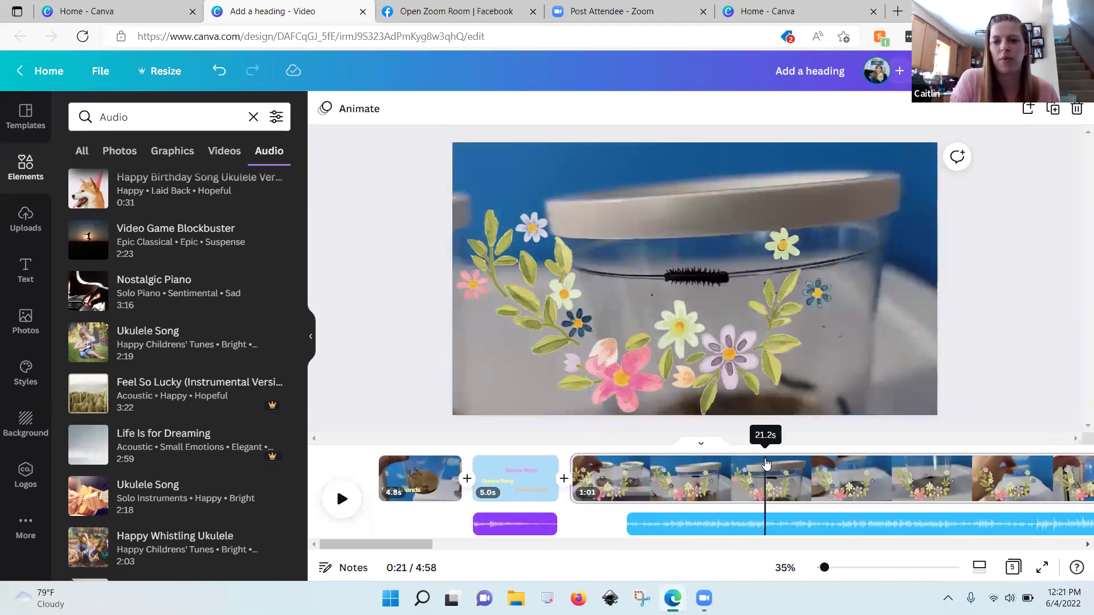
click(765, 520)
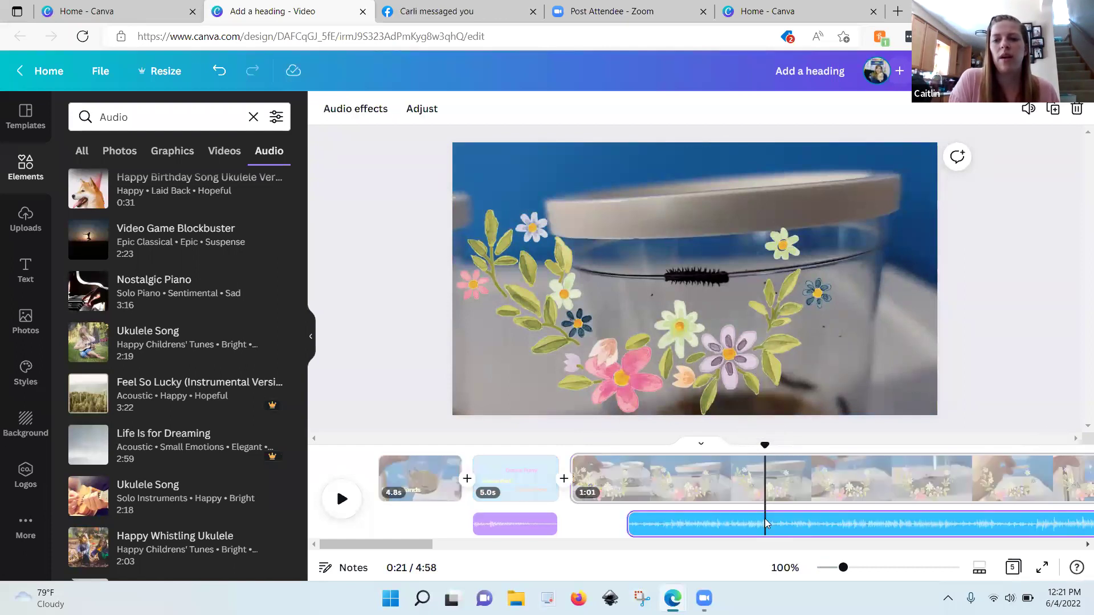
right_click(765, 518)
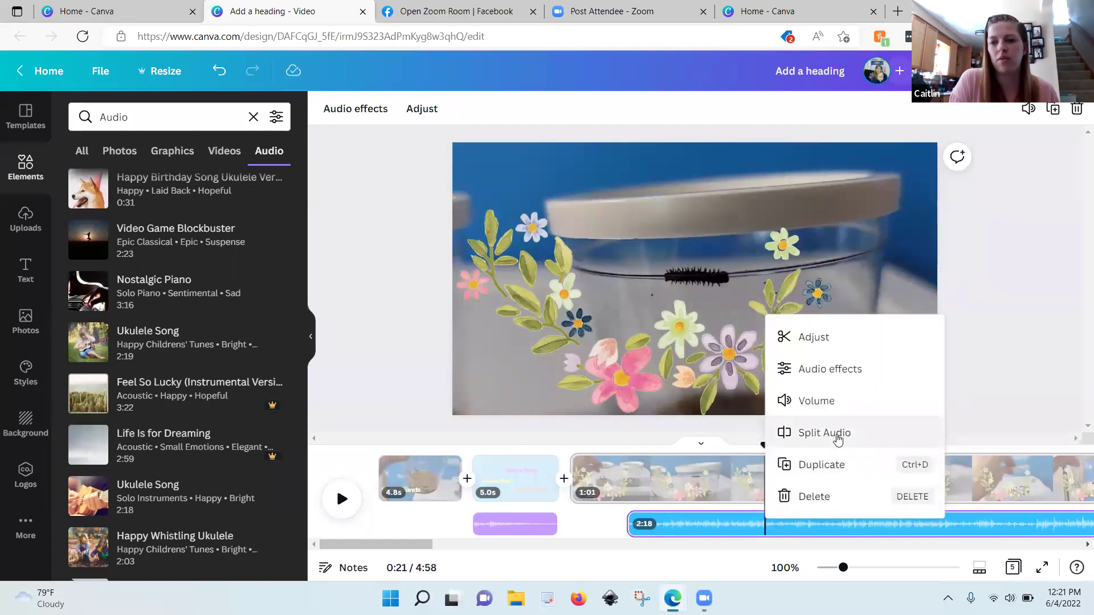
click(836, 434)
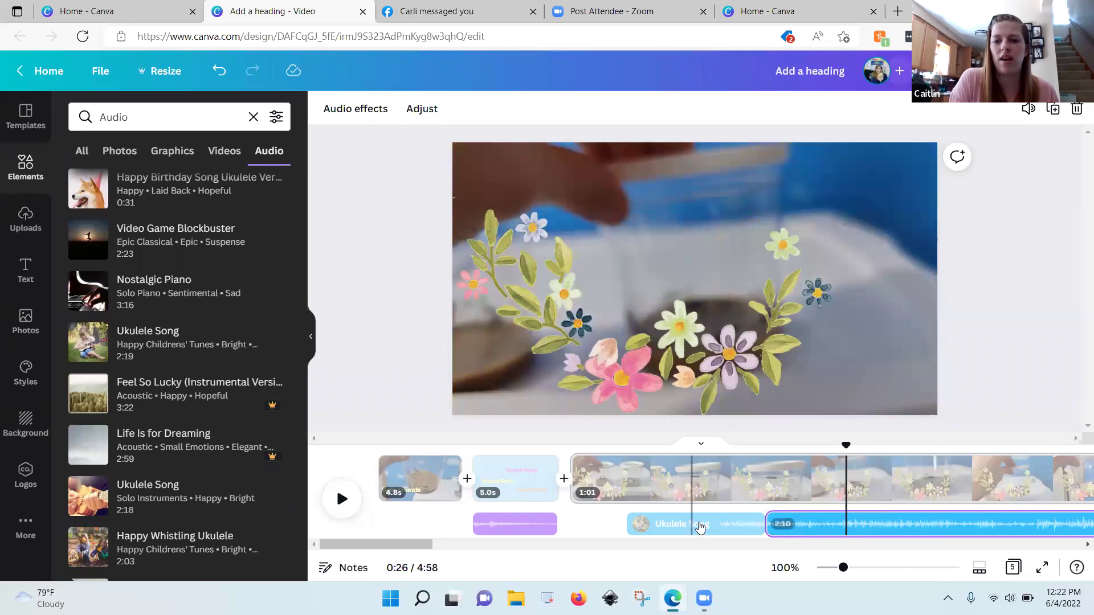
Delete the portion of the ukulele track after the split, keeping only the first piece.
click(869, 530)
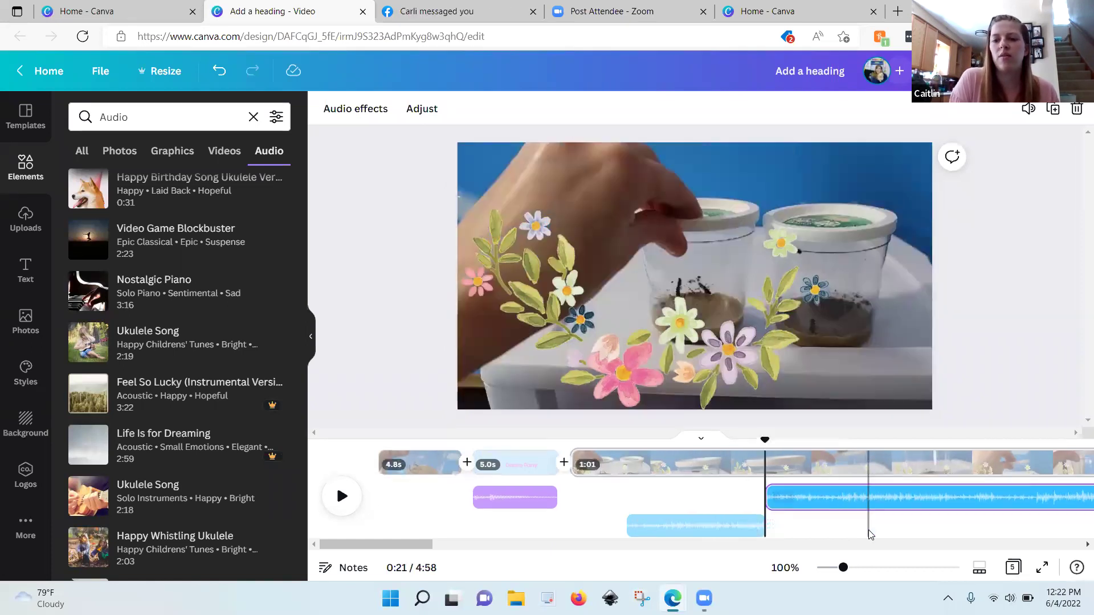
click(744, 523)
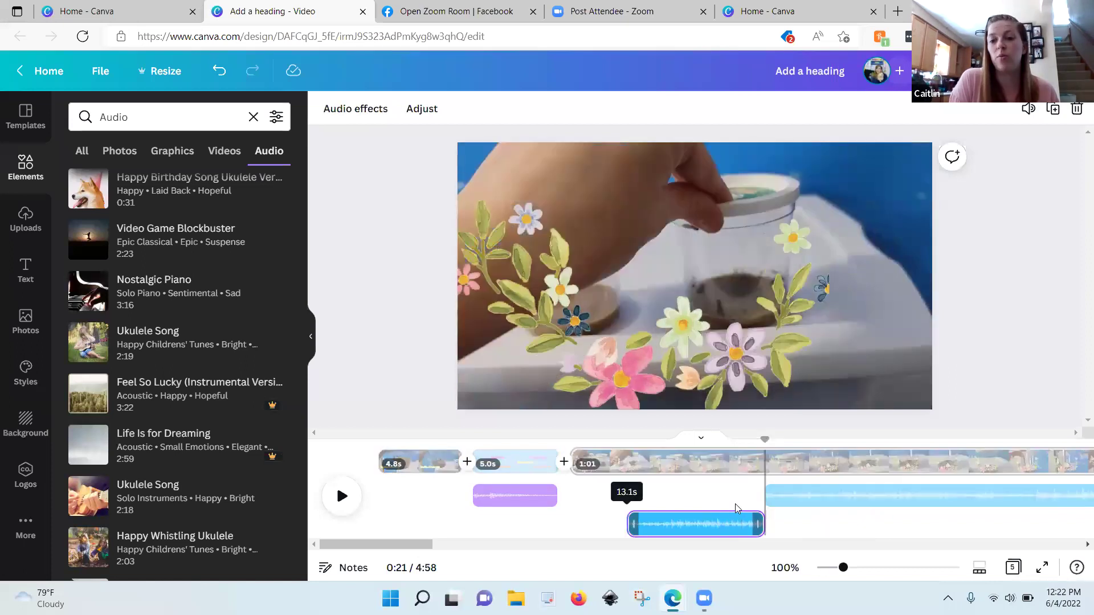
click(822, 528)
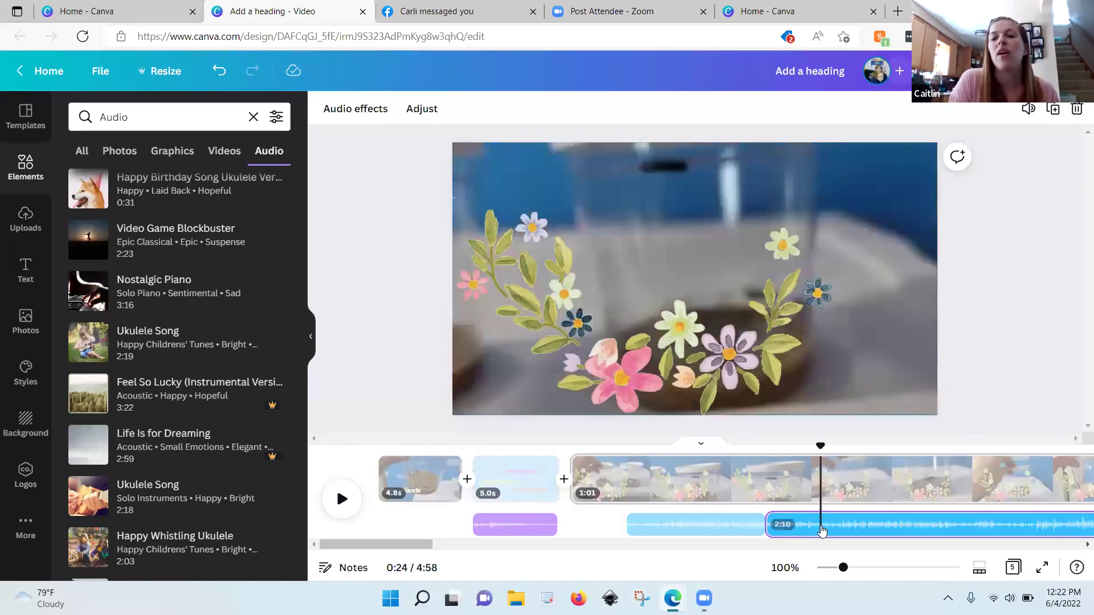
right_click(821, 528)
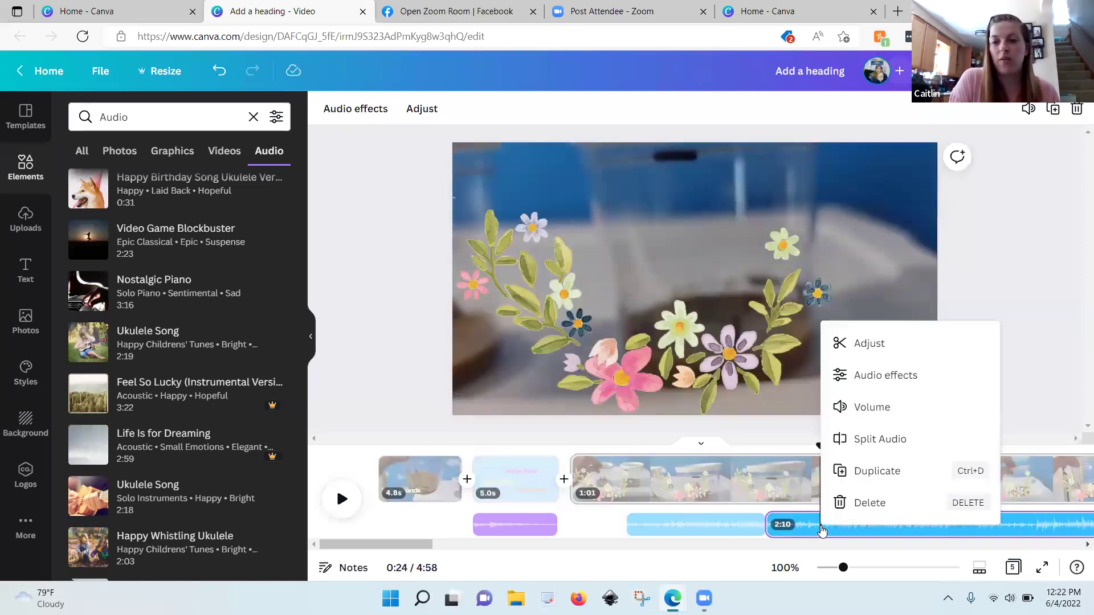
click(863, 504)
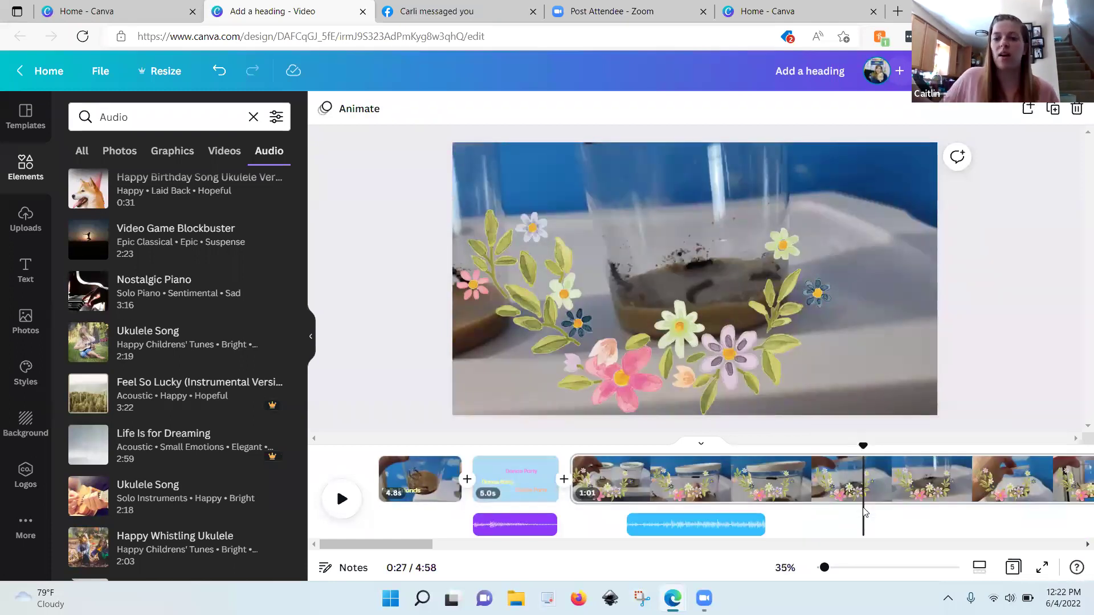
Review the editing options offered for the remaining ukulele clip.
click(732, 530)
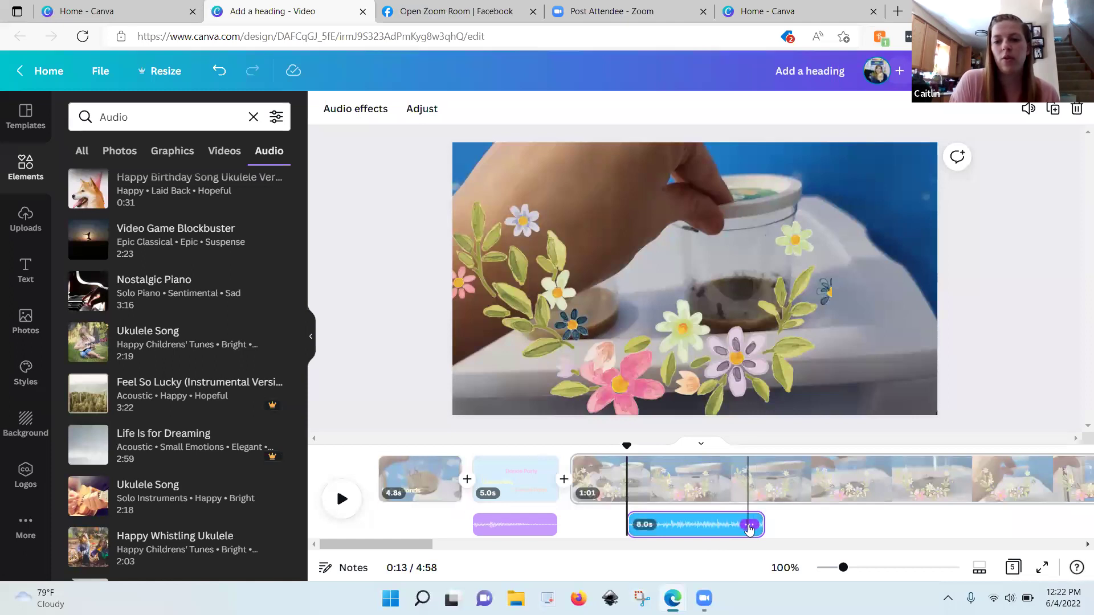
click(750, 526)
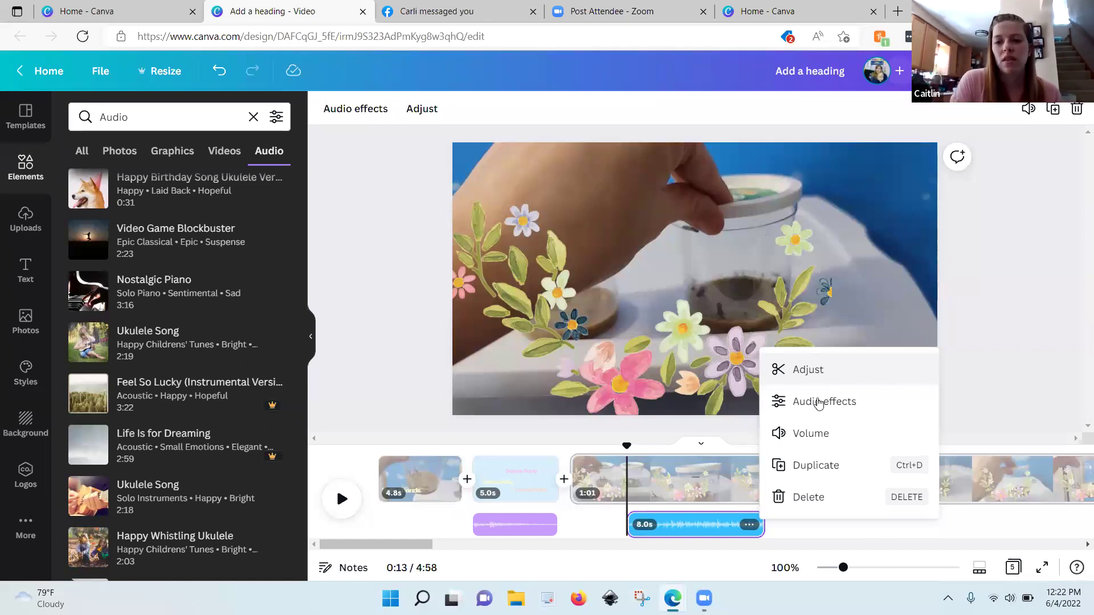
click(789, 523)
click(789, 523)
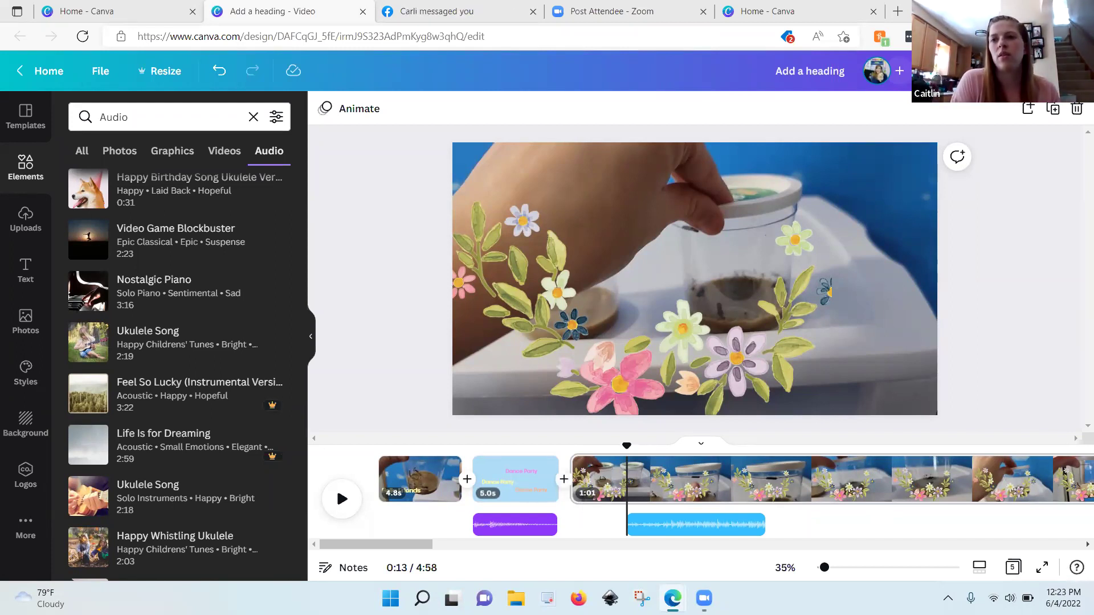
Open the design's download settings for MP4 Video, review the page list and keep all pages 1–5 selected.
click(940, 71)
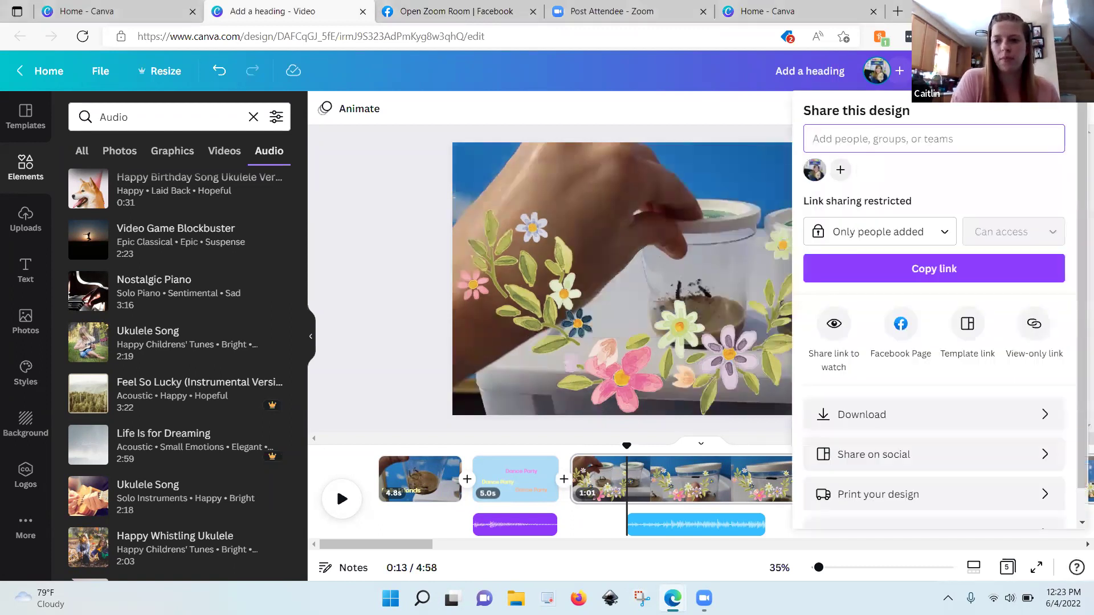
click(922, 420)
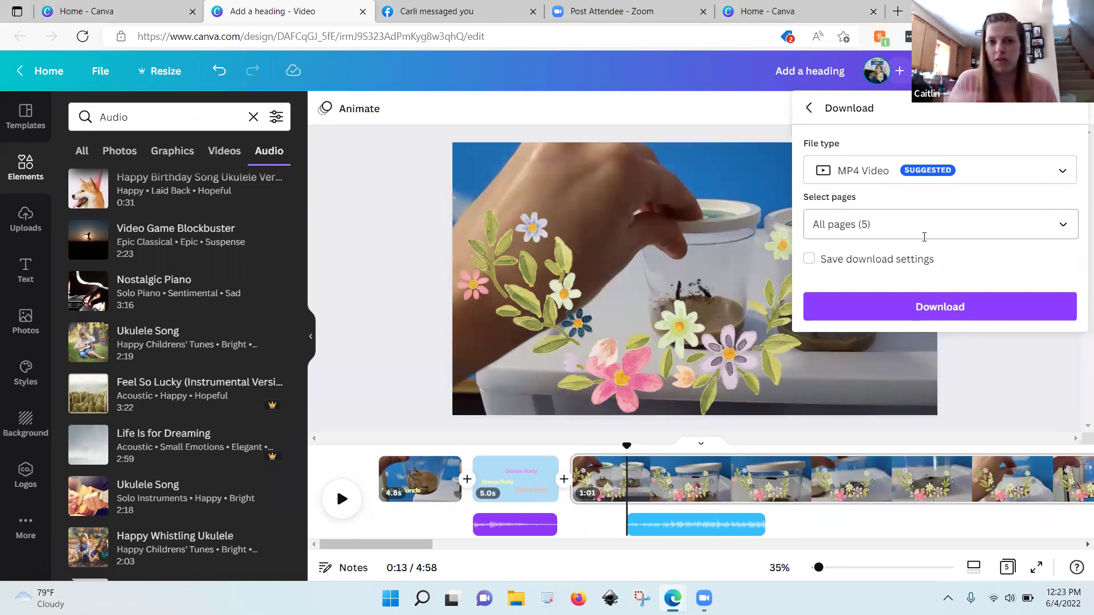
click(1033, 224)
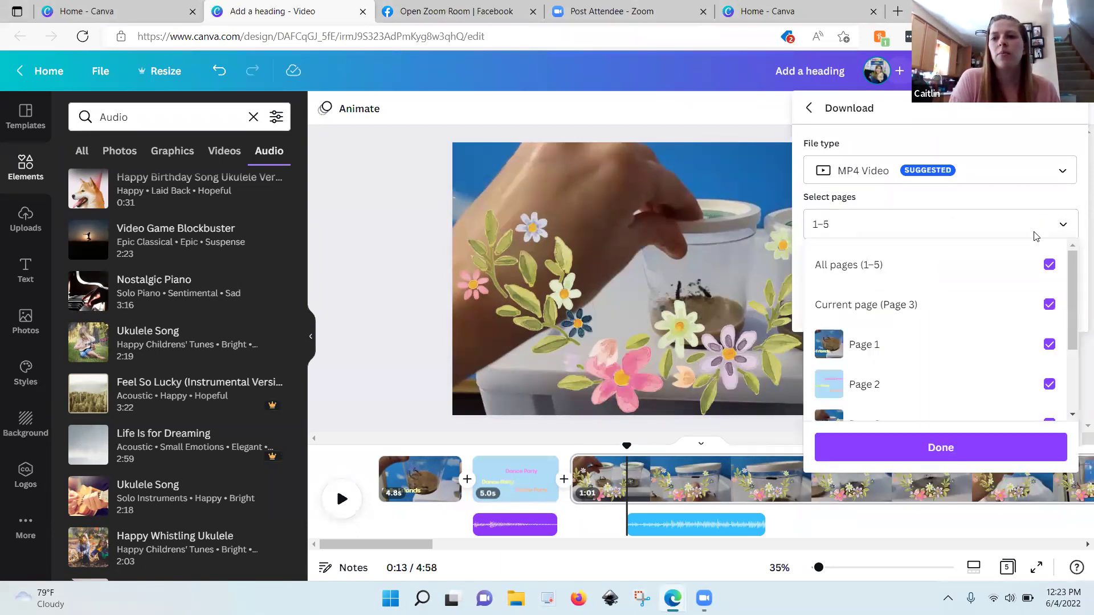
scroll(1013, 280, down, 3)
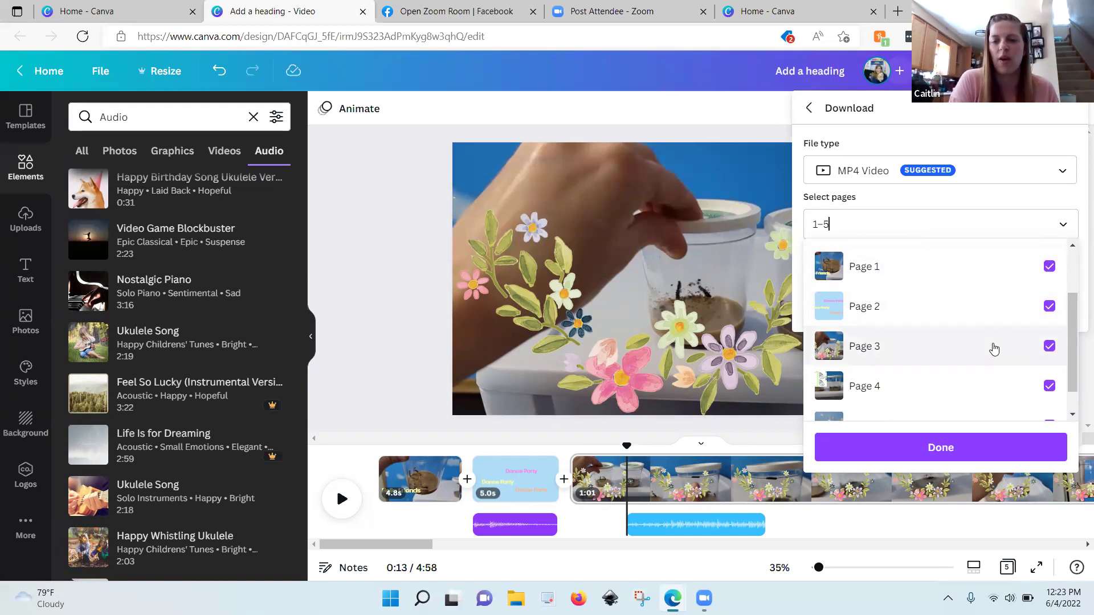
scroll(1074, 308, down, 1)
scroll(1073, 308, up, 3)
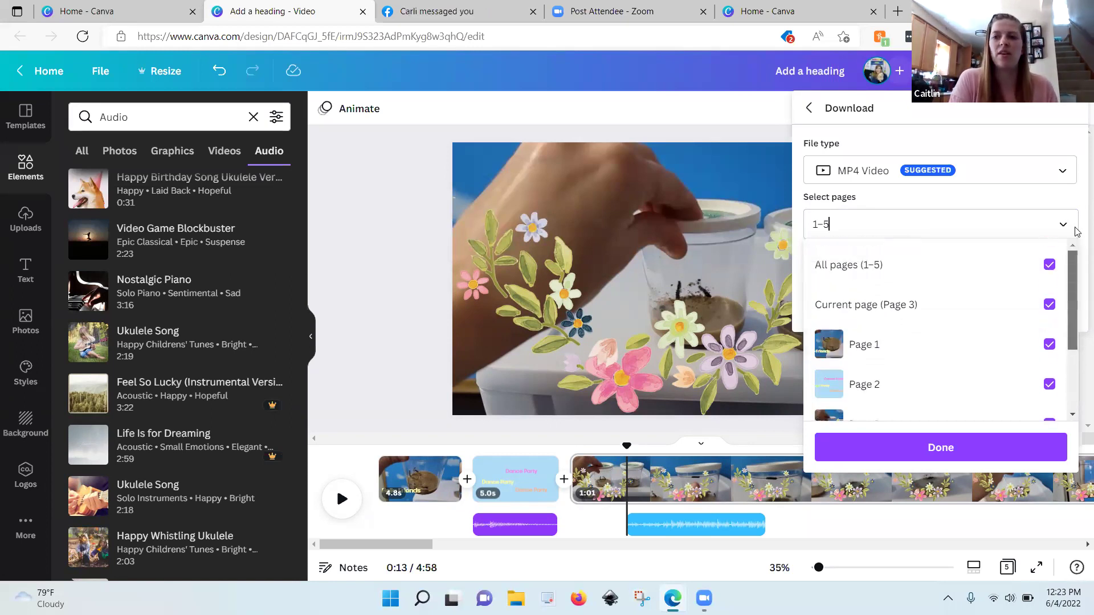
click(948, 445)
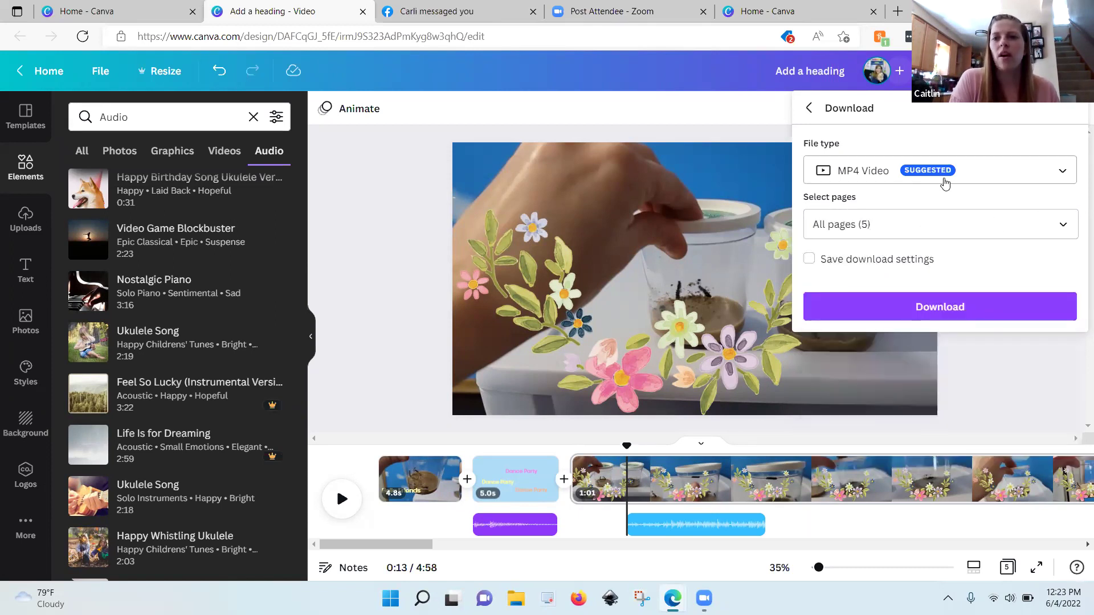
Download all 5 pages of the design as an MP4 Video.
click(941, 312)
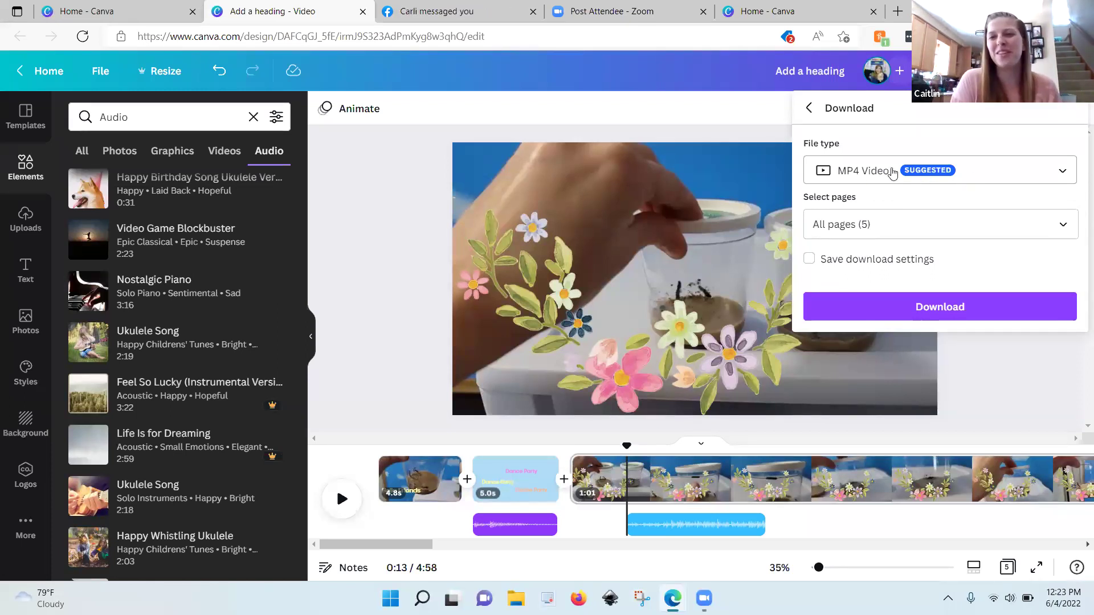
click(950, 309)
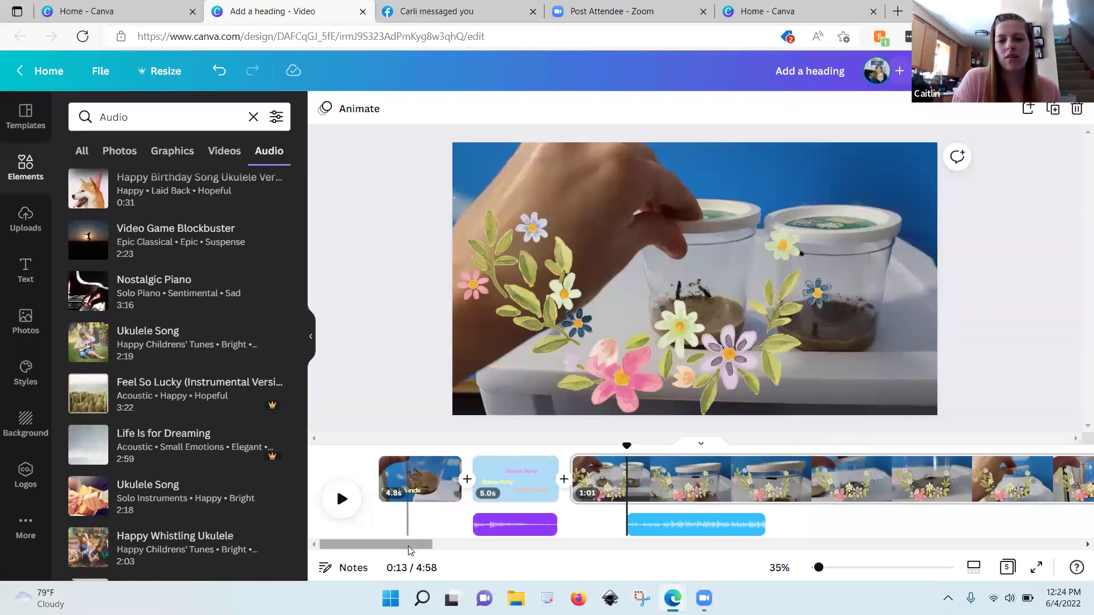
Look at the jar clip on the design's last page.
drag(412, 549, 1047, 544)
click(924, 478)
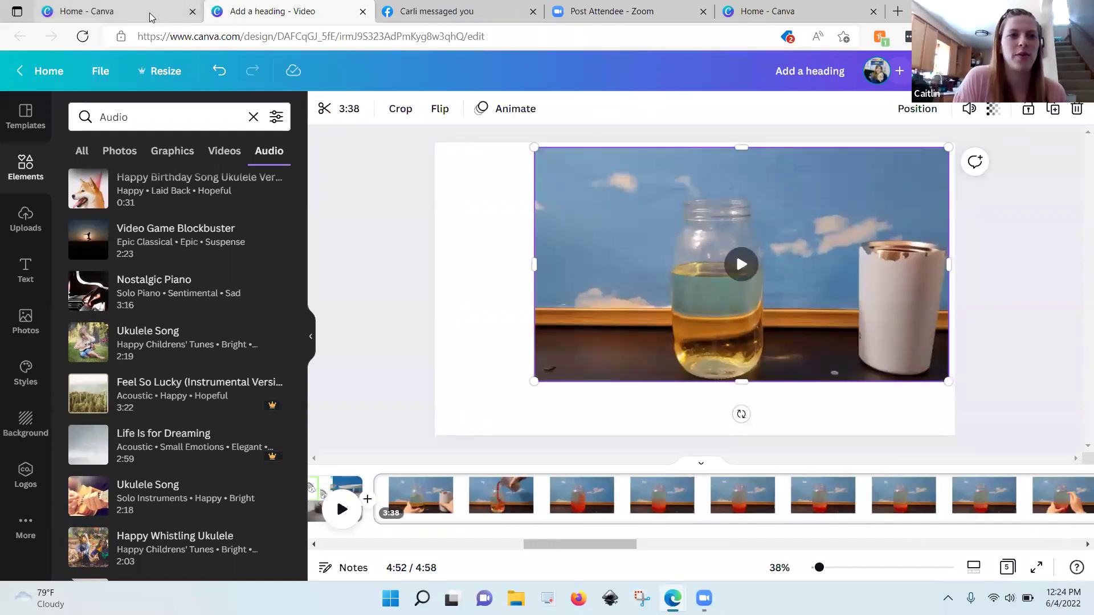
Create a new blank Video design from the Canva home page.
click(87, 11)
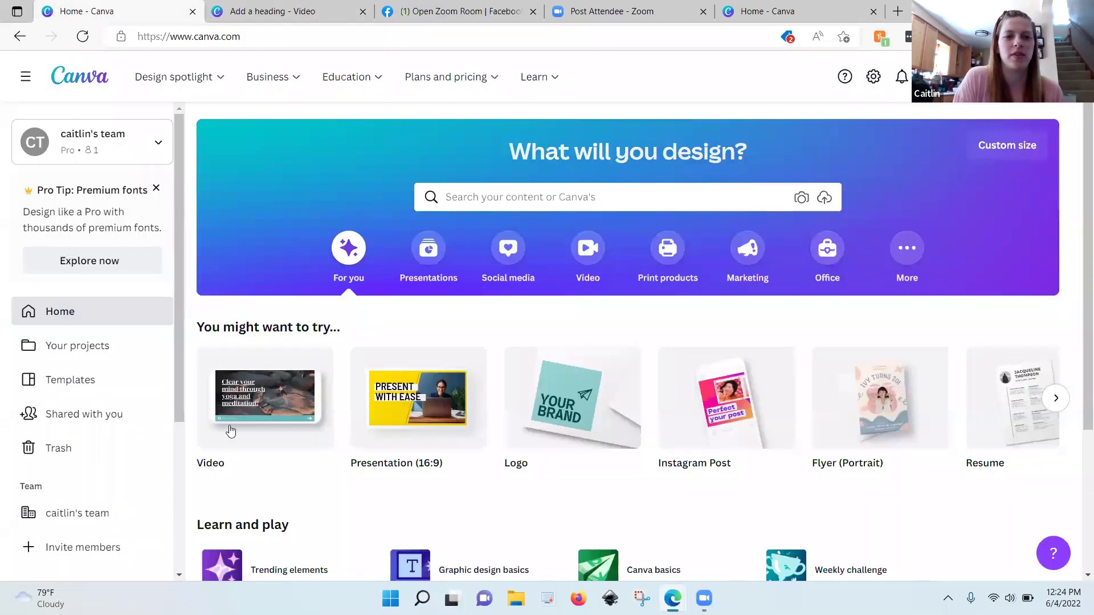
click(264, 402)
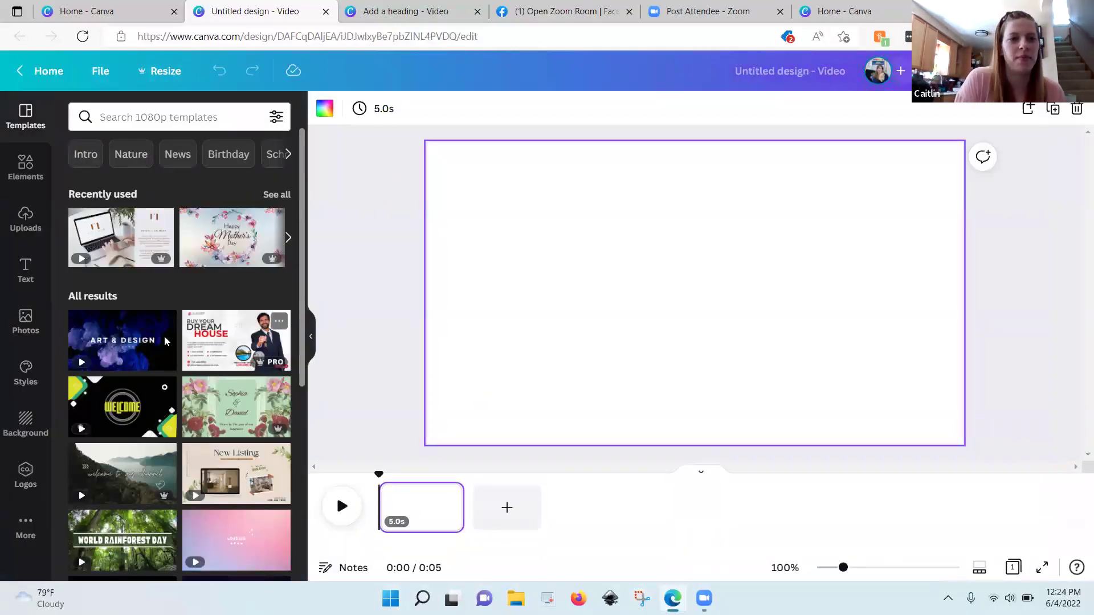
Add the 6:55 classroom clip from the uploaded videos to the blank first page.
click(26, 221)
drag(302, 266, 310, 299)
click(183, 223)
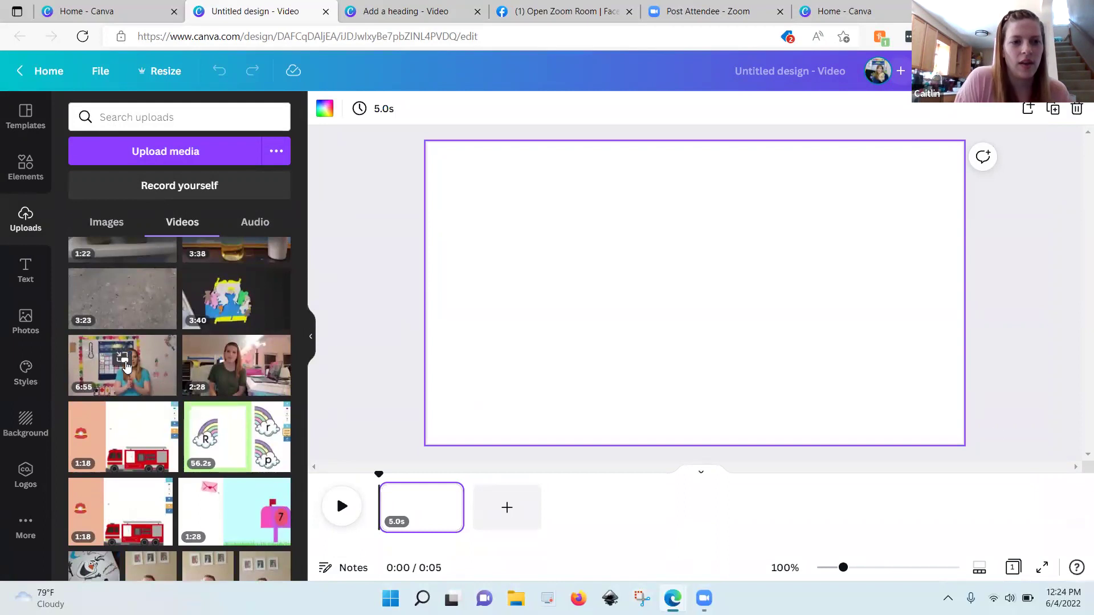
mouse_move(136, 371)
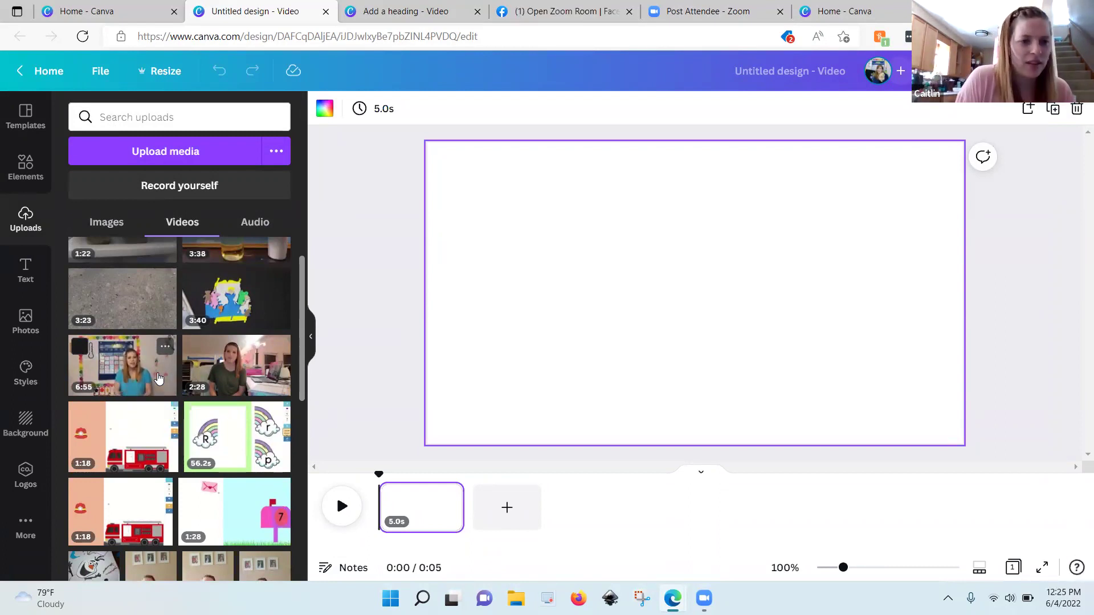
click(158, 379)
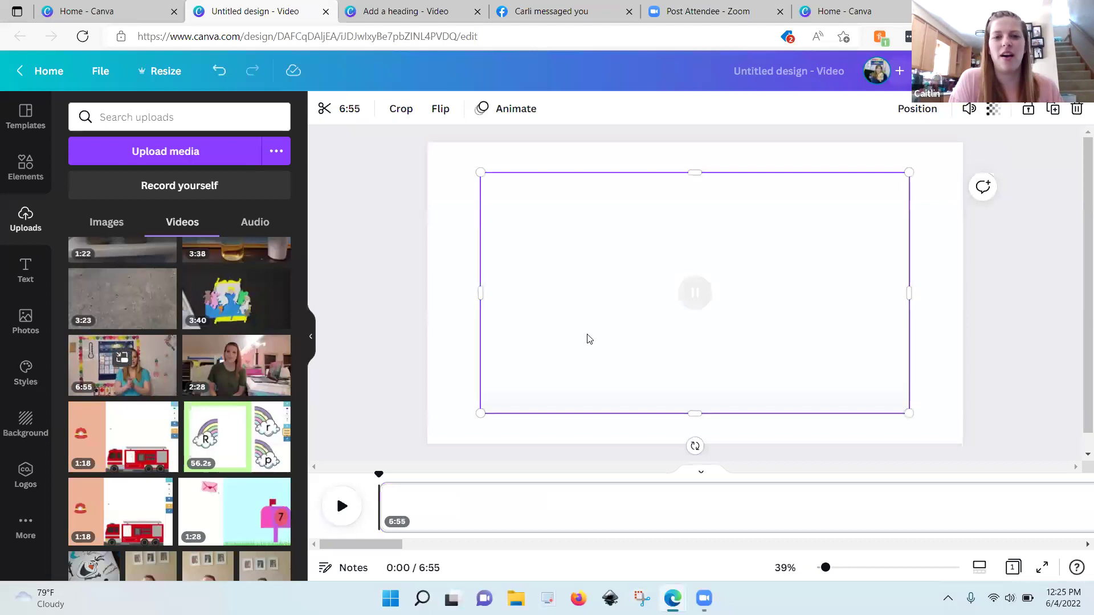
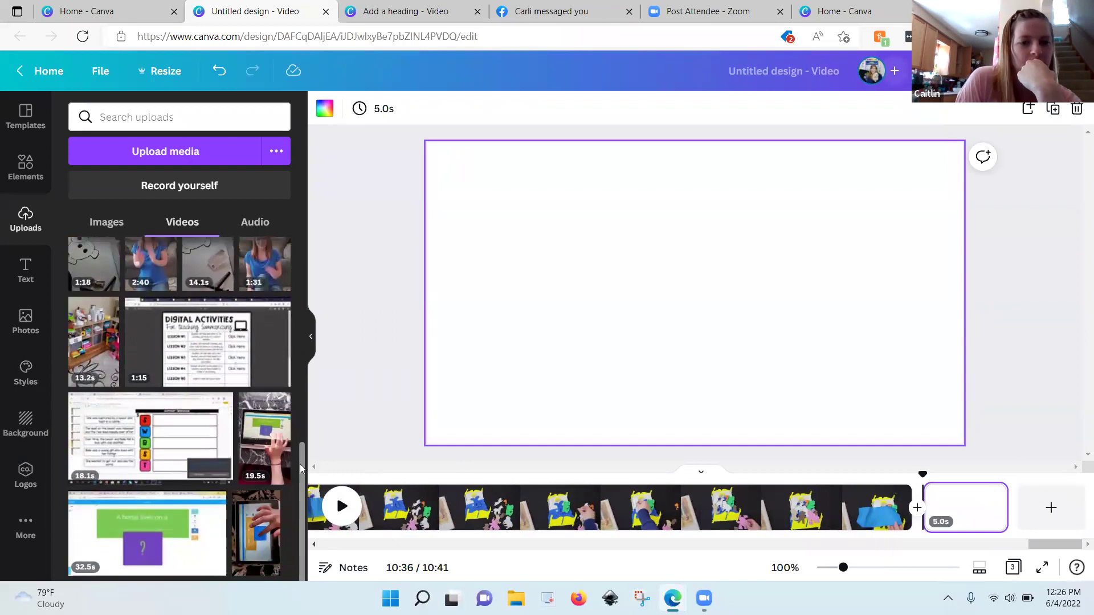
Add the uploaded 3:38 jar experiment video to the blank third page.
drag(302, 464, 353, 221)
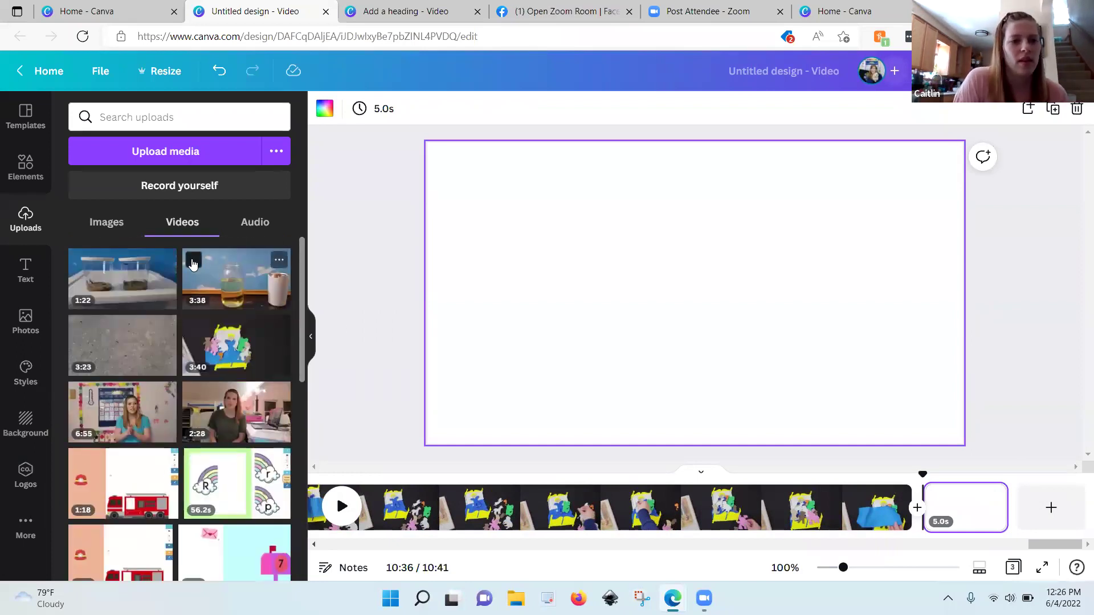
mouse_move(222, 298)
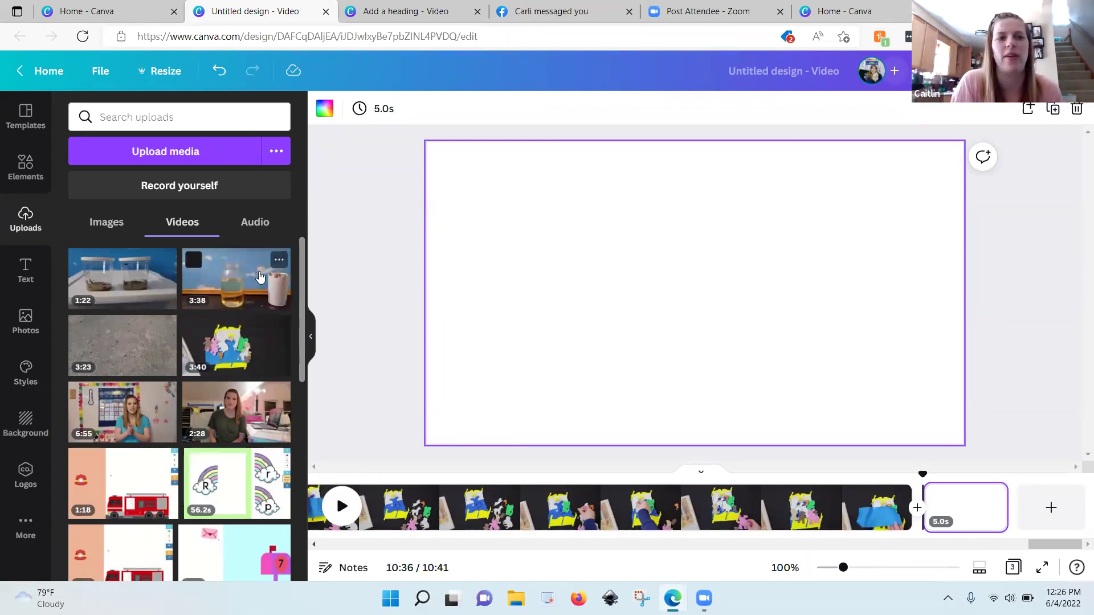
click(253, 283)
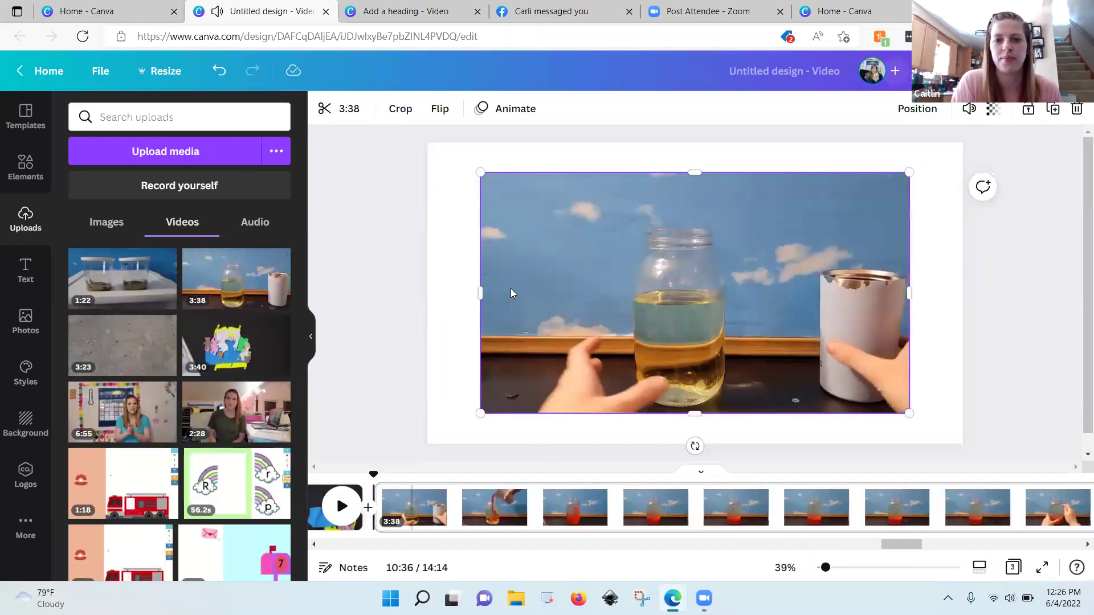
Reposition and enlarge the jar video until it fills the whole page, and pause its playback.
drag(439, 151, 427, 143)
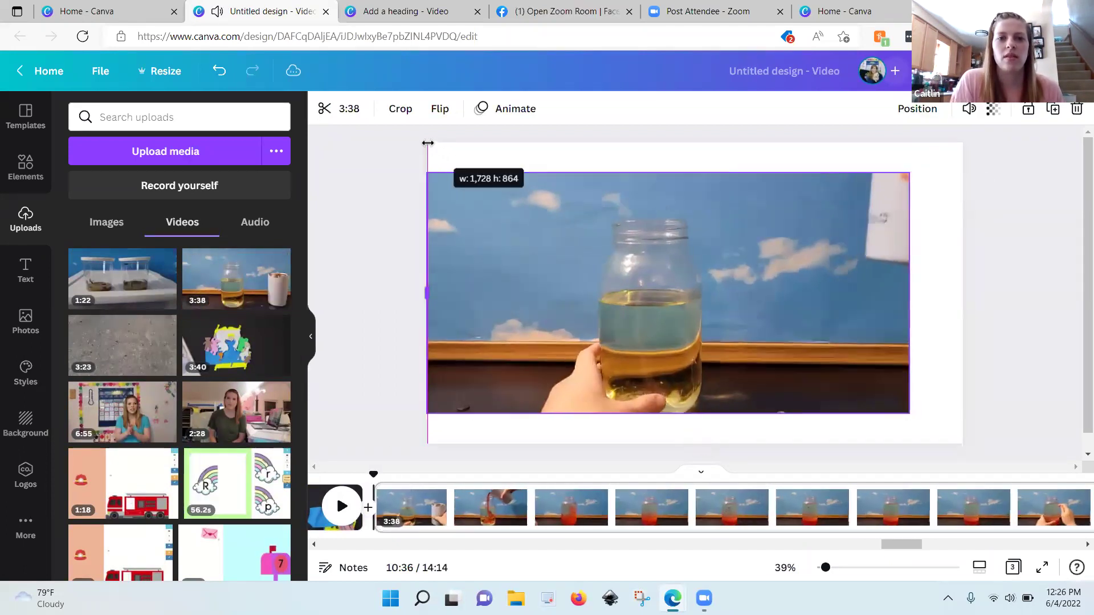
drag(490, 207, 487, 176)
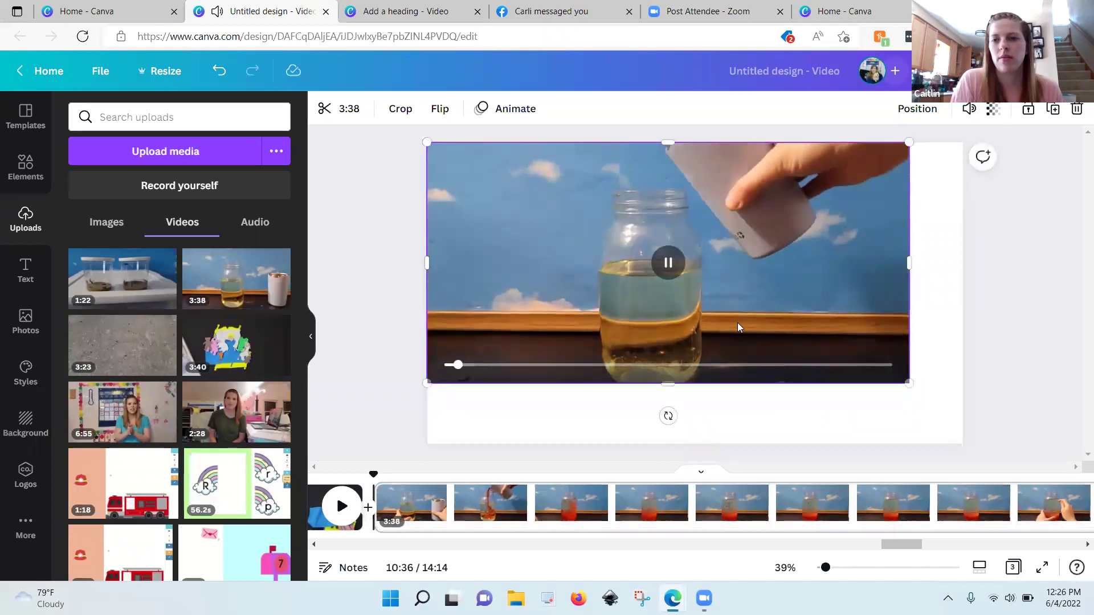
drag(908, 385, 962, 409)
click(698, 415)
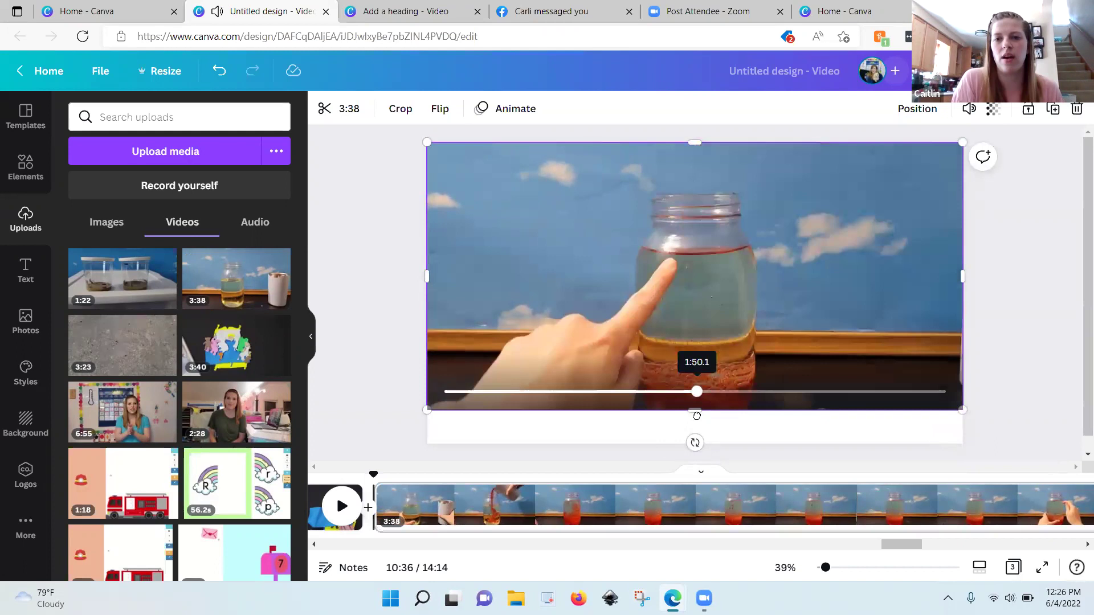
drag(781, 211, 773, 224)
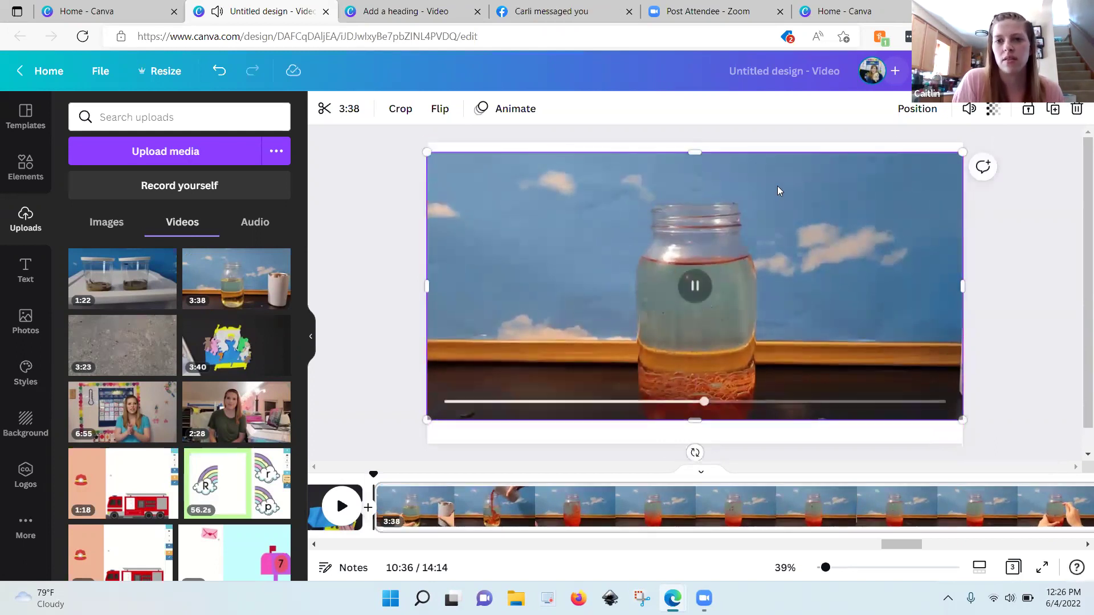
drag(691, 146, 691, 142)
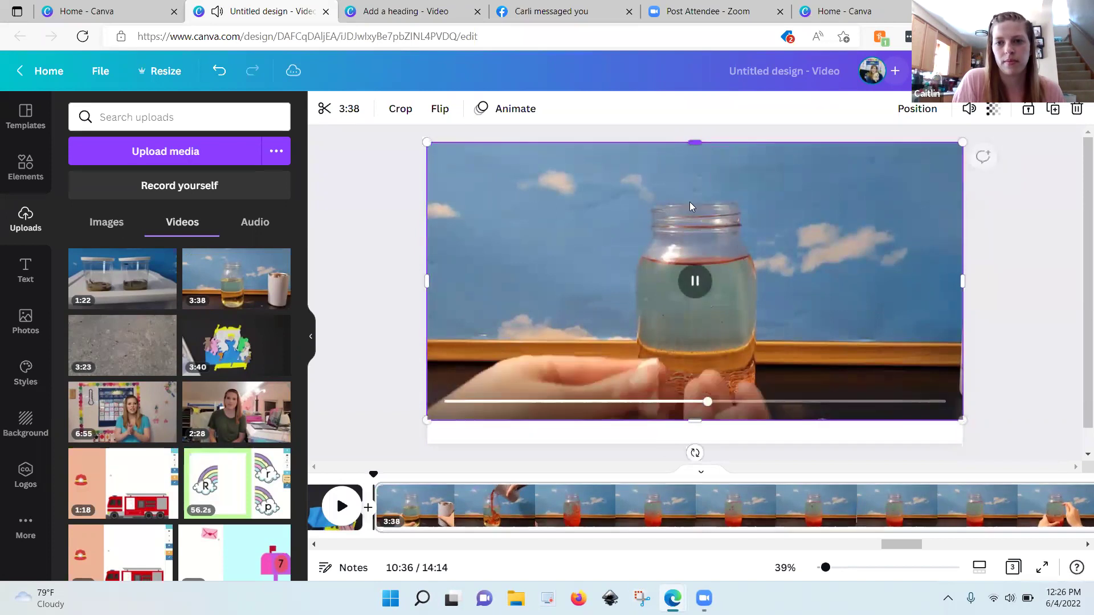
click(696, 280)
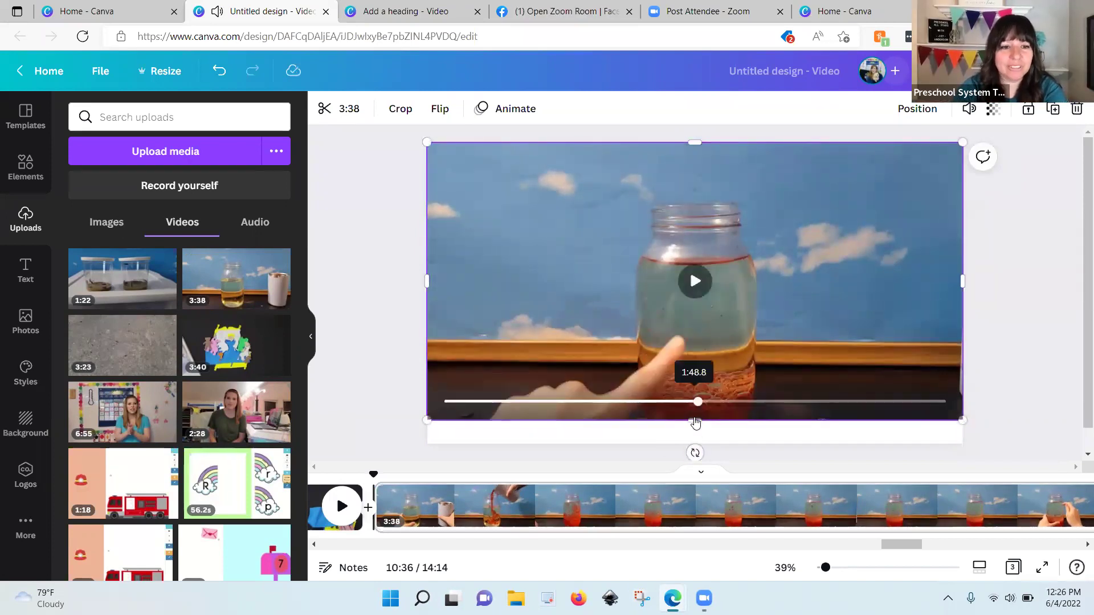
drag(695, 421, 695, 443)
click(698, 293)
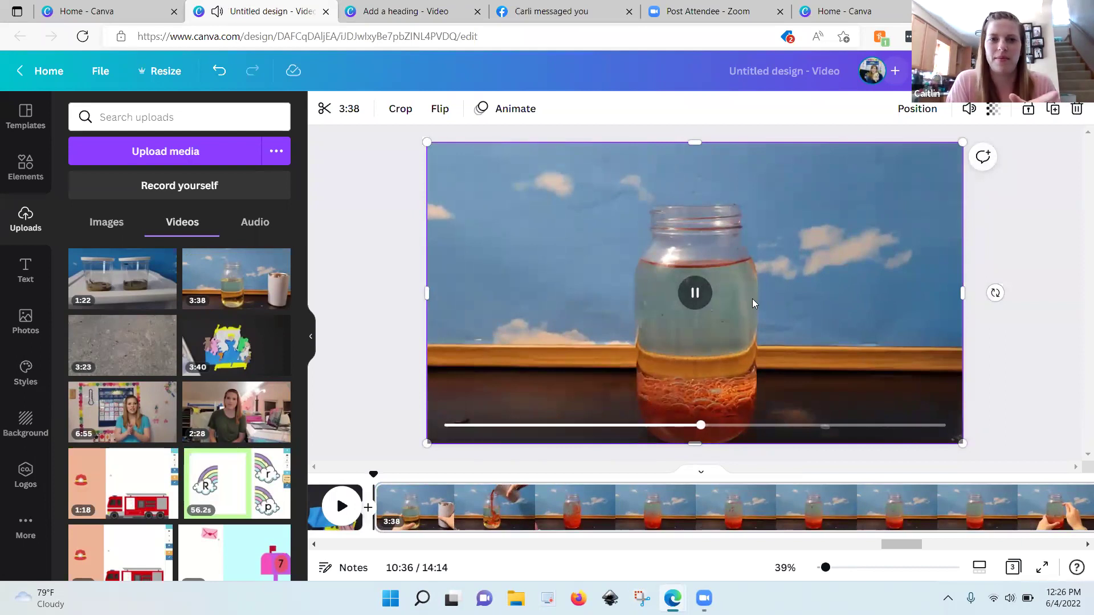
click(695, 293)
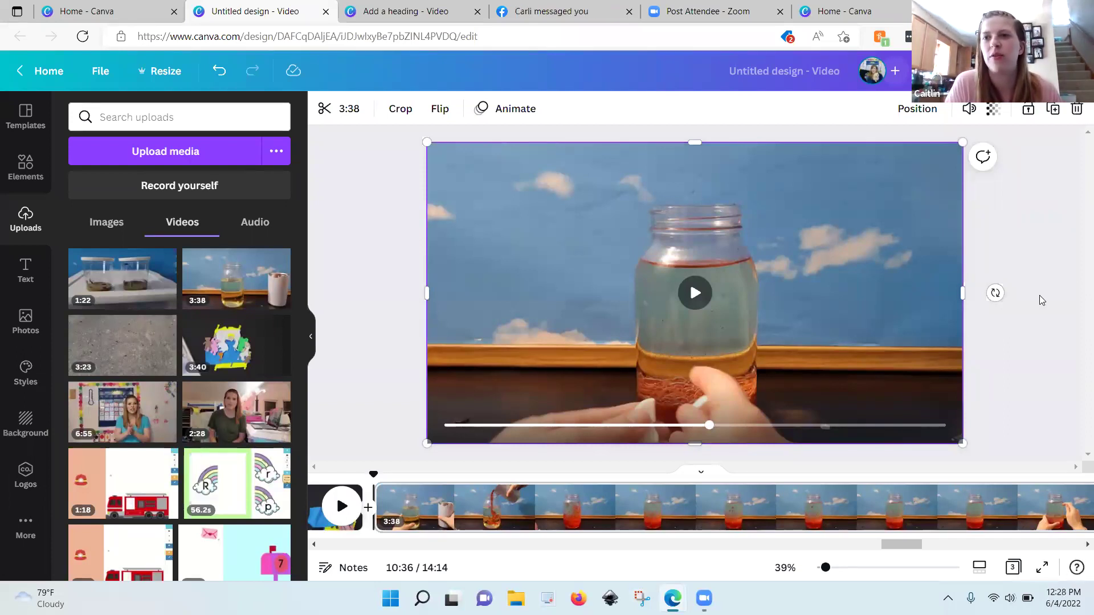
Set the jar video's volume to 0 and play it briefly to check the muting.
click(968, 113)
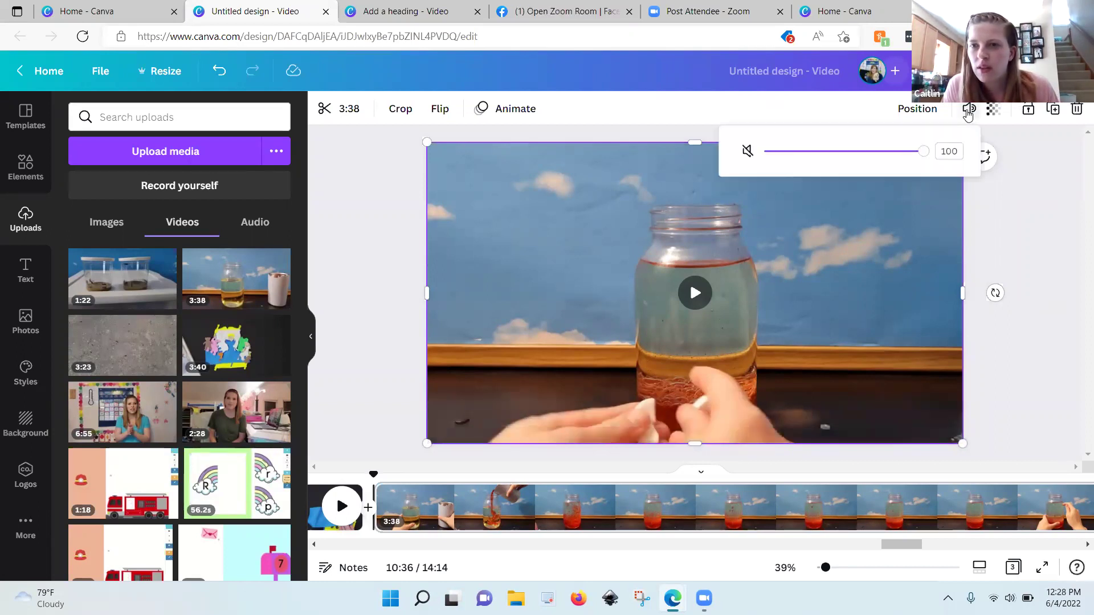
drag(916, 154, 752, 151)
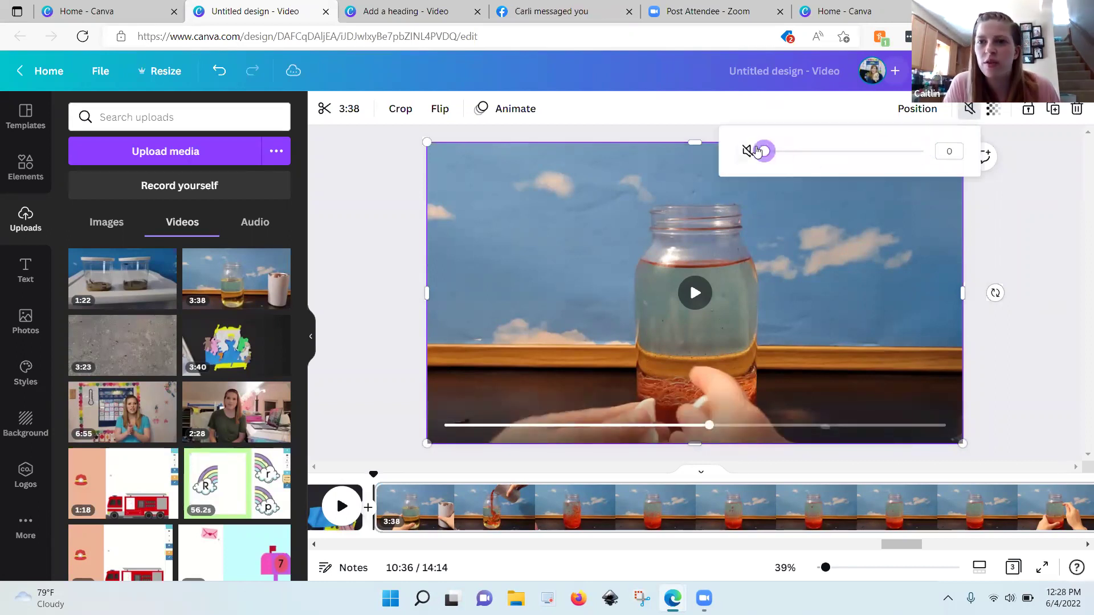
click(696, 293)
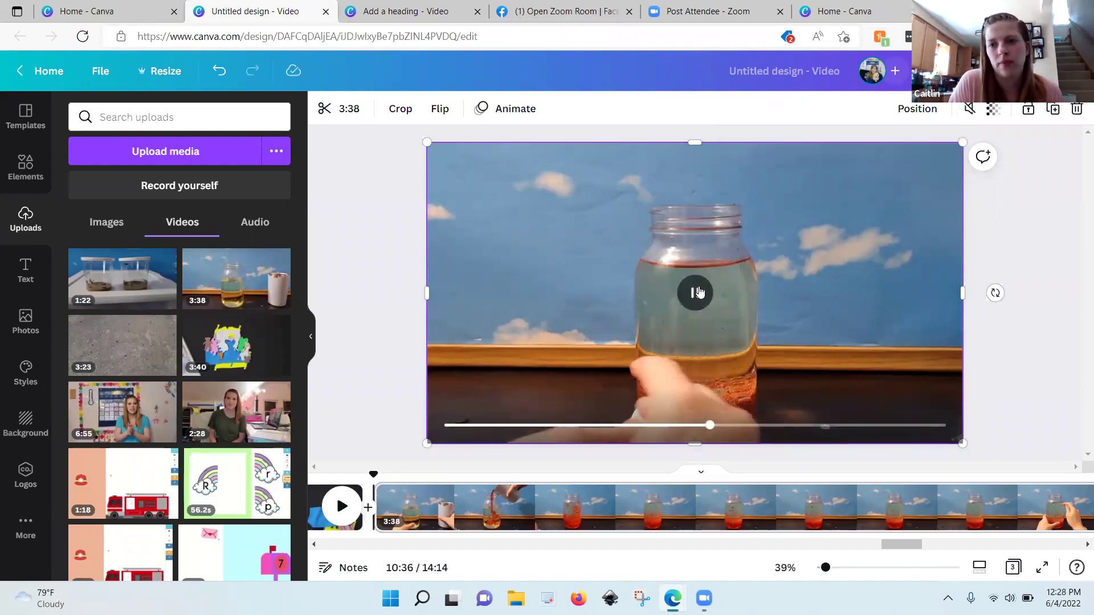
click(695, 293)
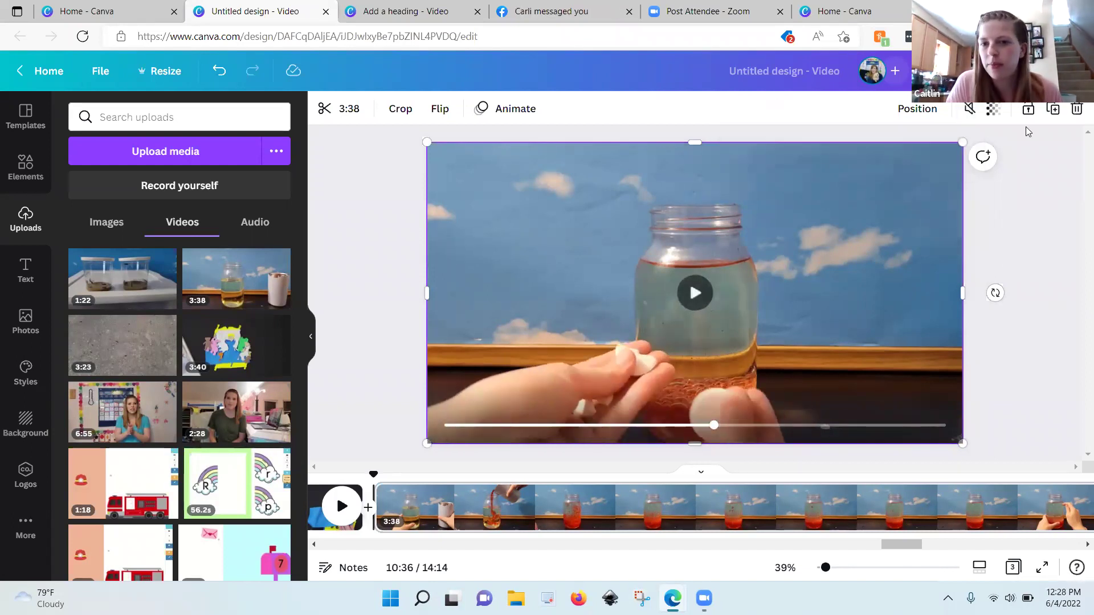
click(970, 110)
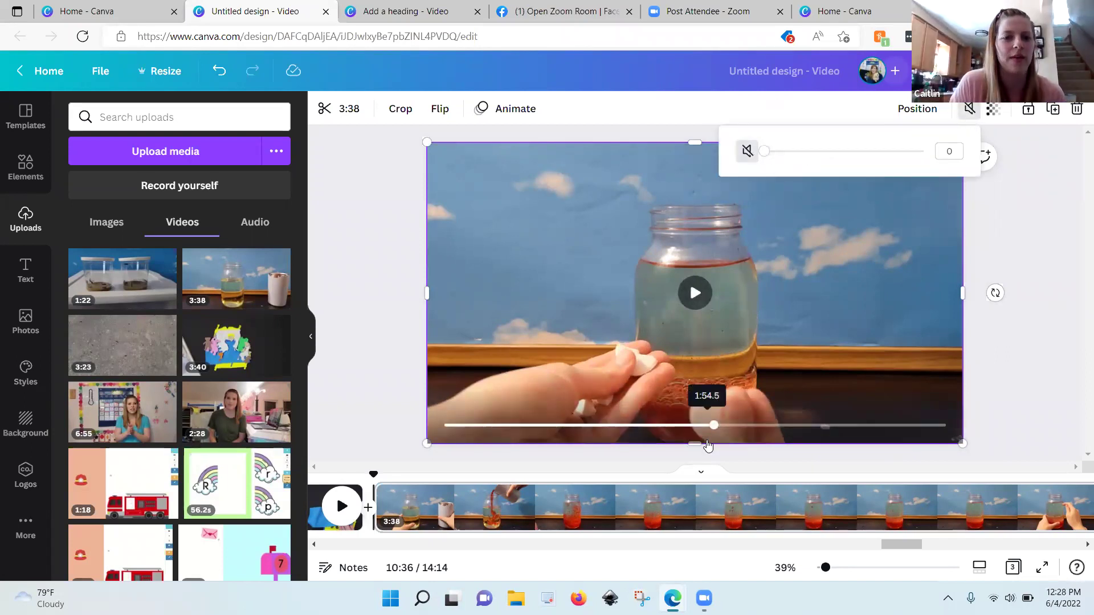
Check the uploaded audio files, and search the elements for "audio" with only audio tracks listed.
click(255, 224)
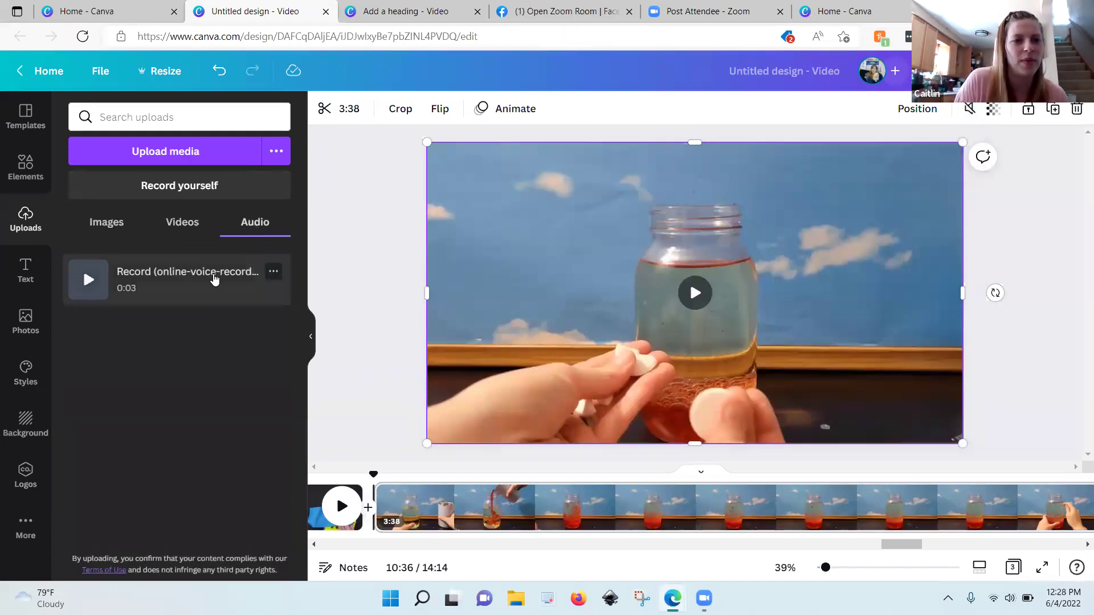
click(23, 171)
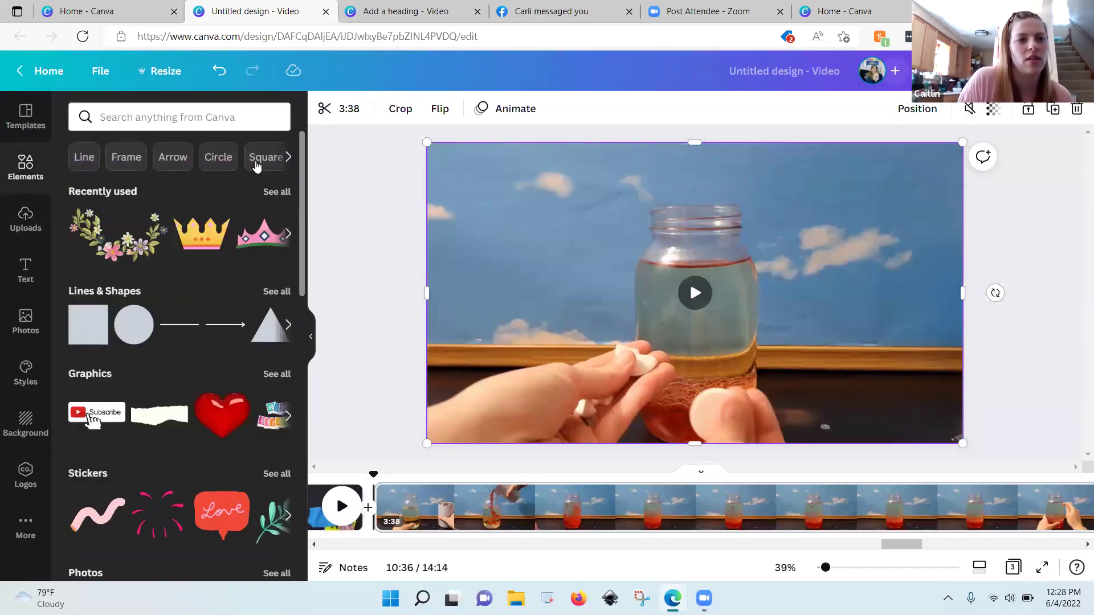
click(181, 116)
text(aud)
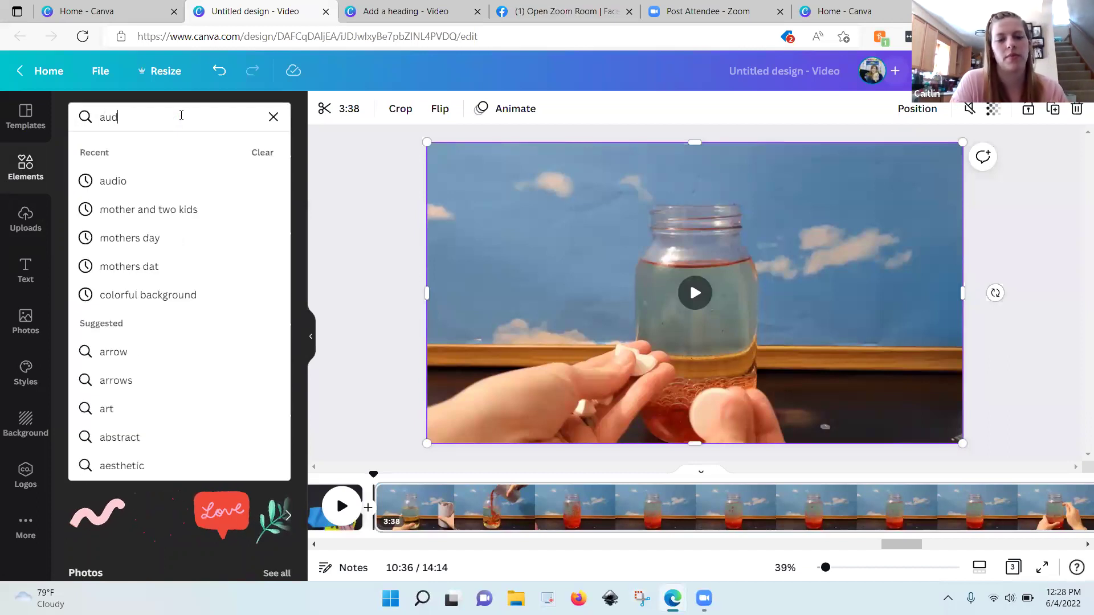
text(io)
key(Return)
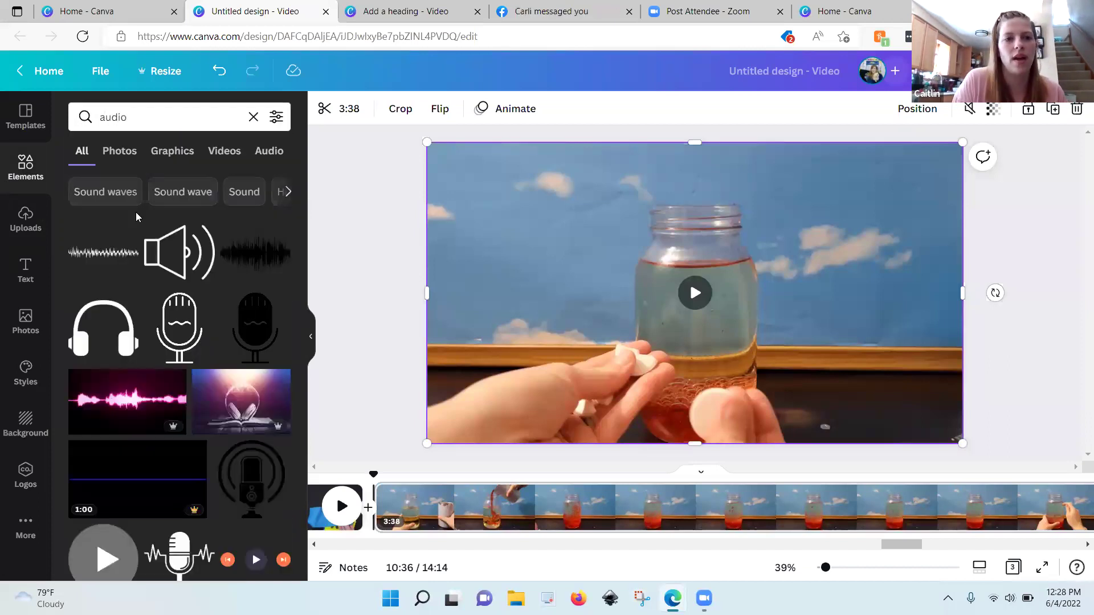
click(269, 150)
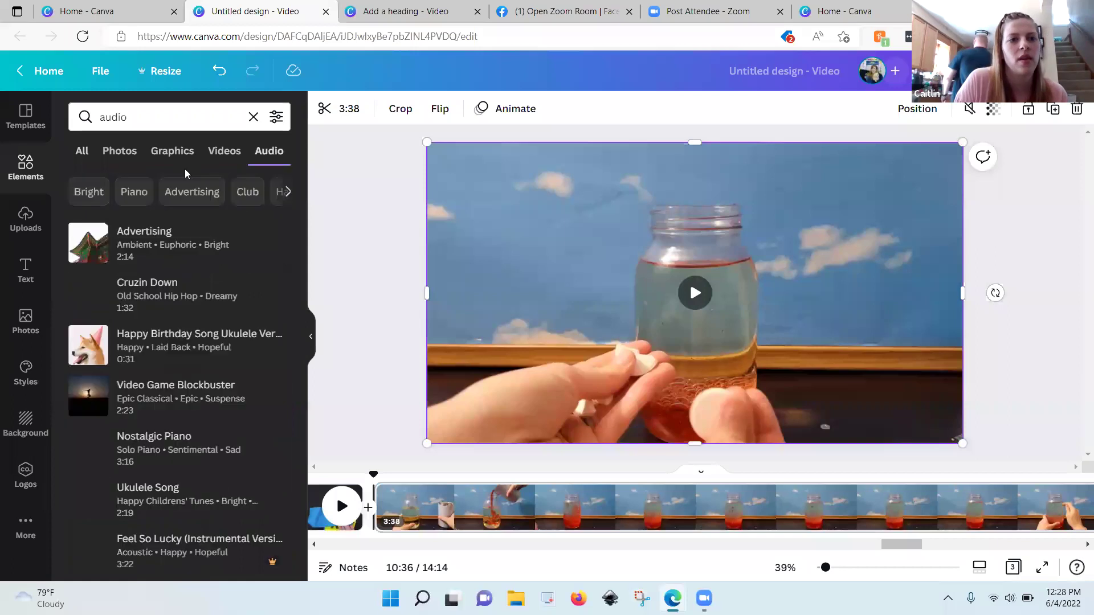
Search the audio tracks for "audio boom" and add the 3:02 Boom Boom Boom instrumental to the jar video's page.
click(151, 115)
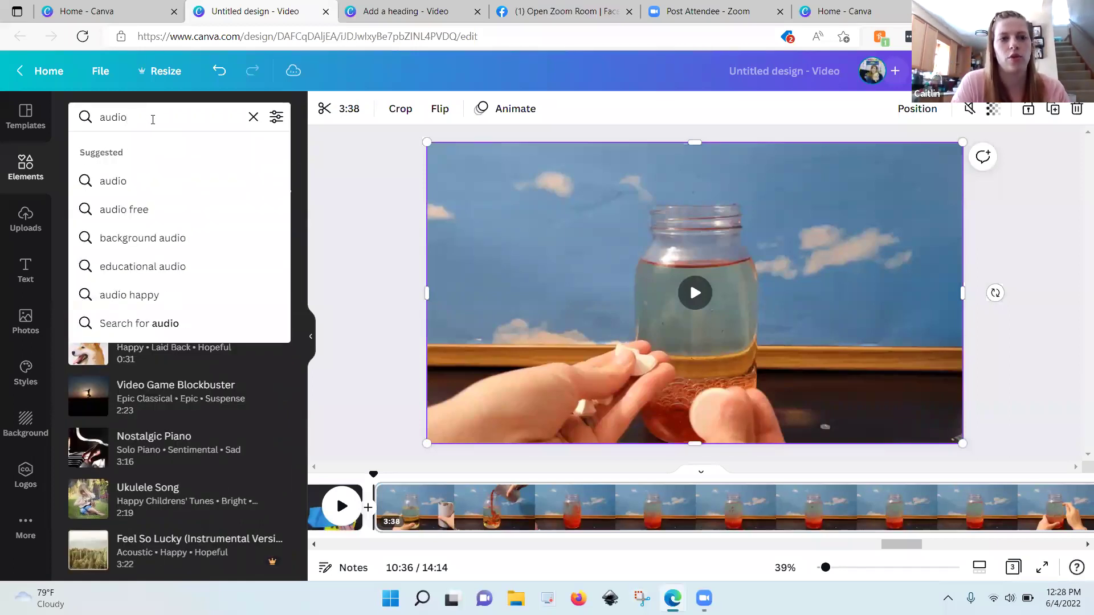
text(v)
key(BackSpace)
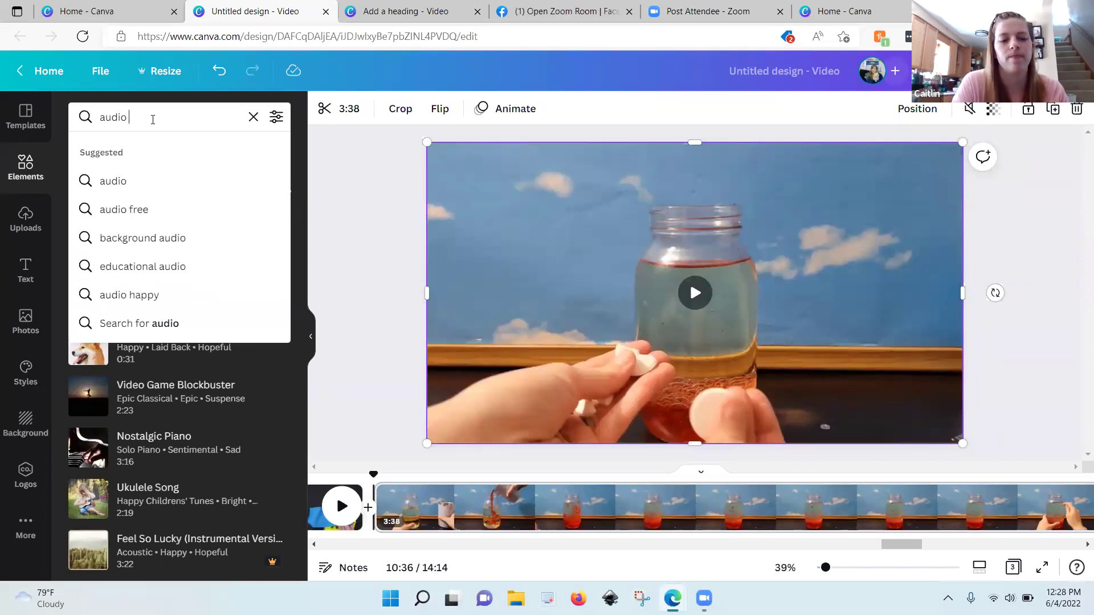
text(boom)
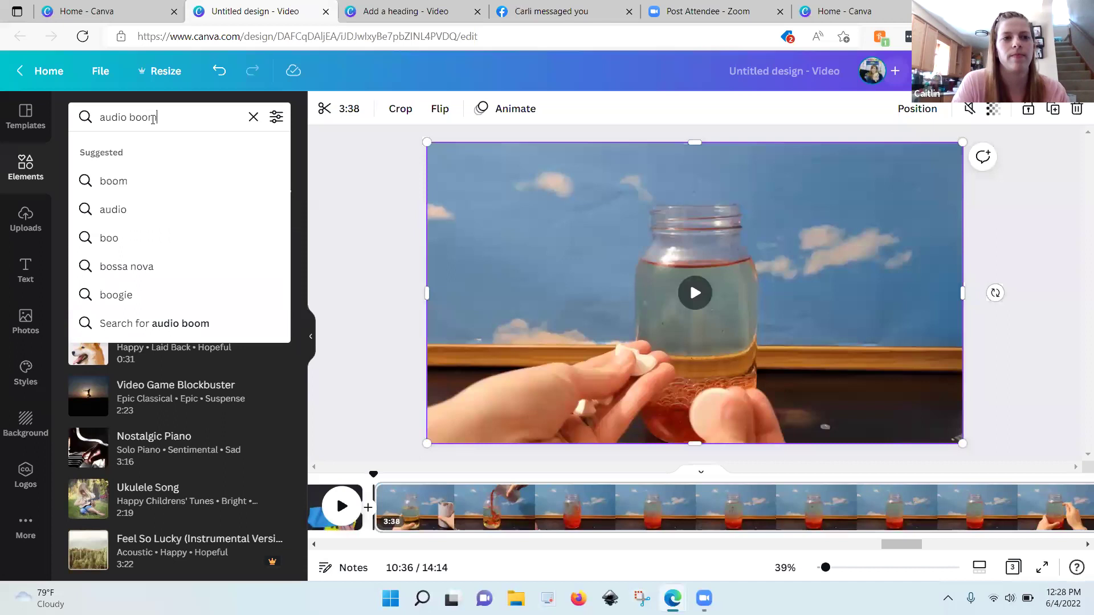
key(Return)
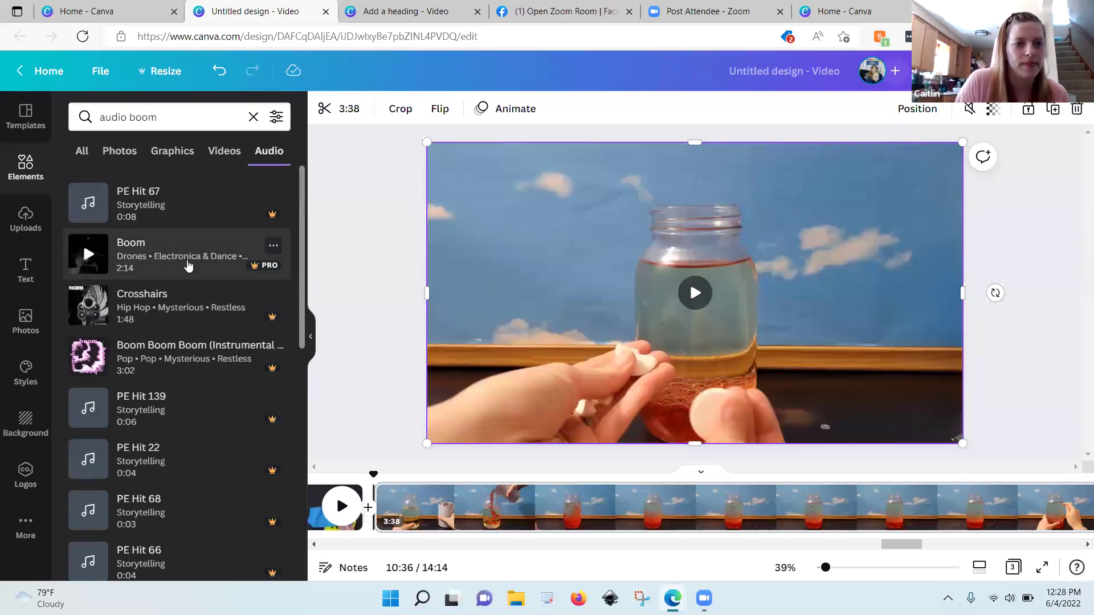
click(195, 358)
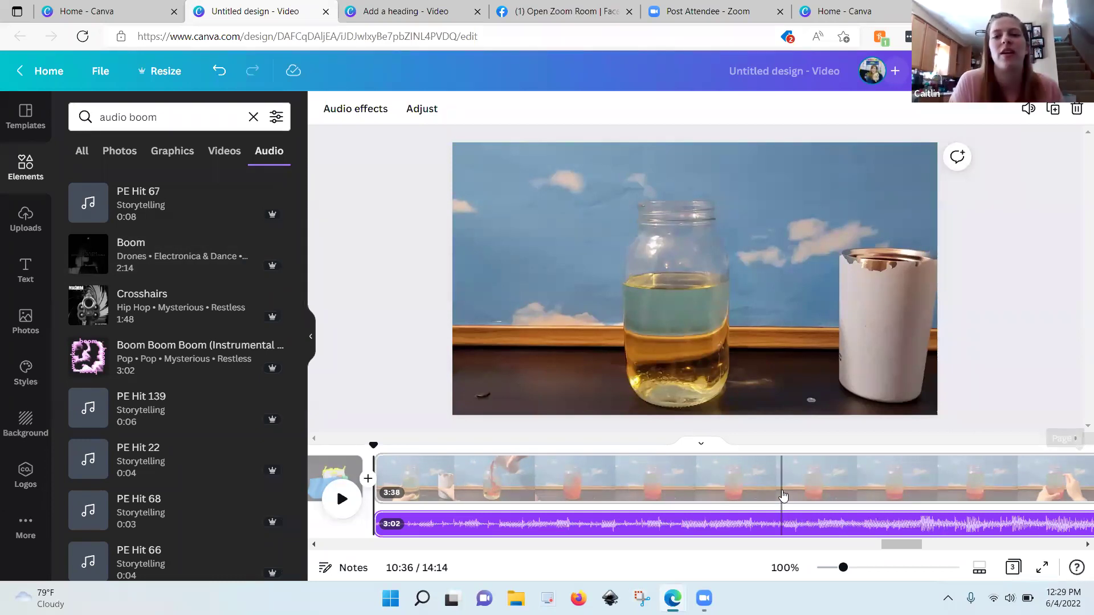
Split the music track at 10:59 on the jar video's page and delete the 23.6-second opening part.
click(778, 509)
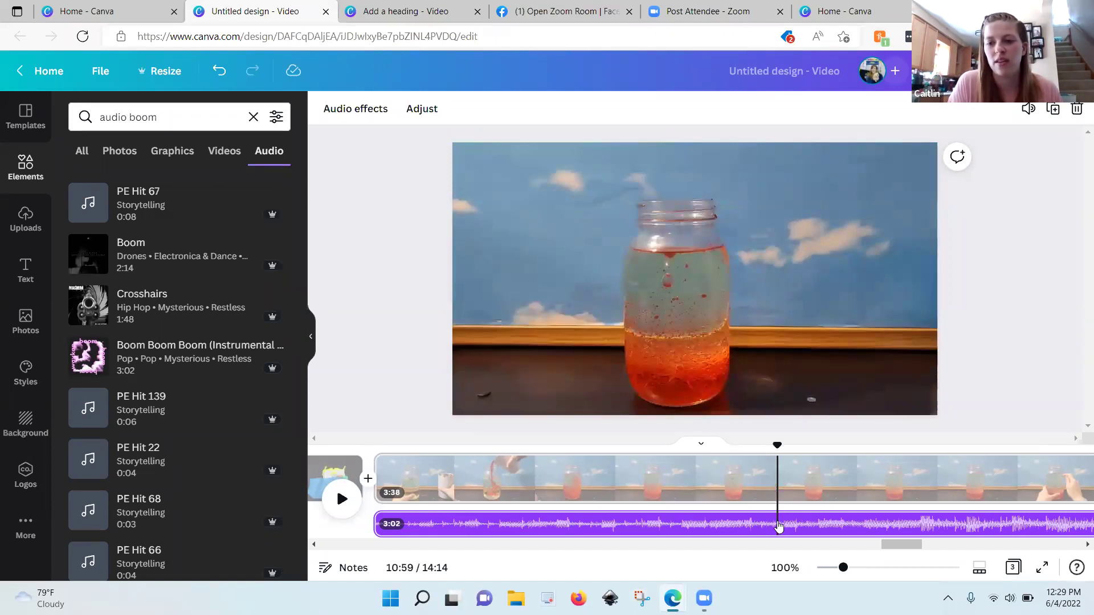
right_click(779, 527)
click(846, 436)
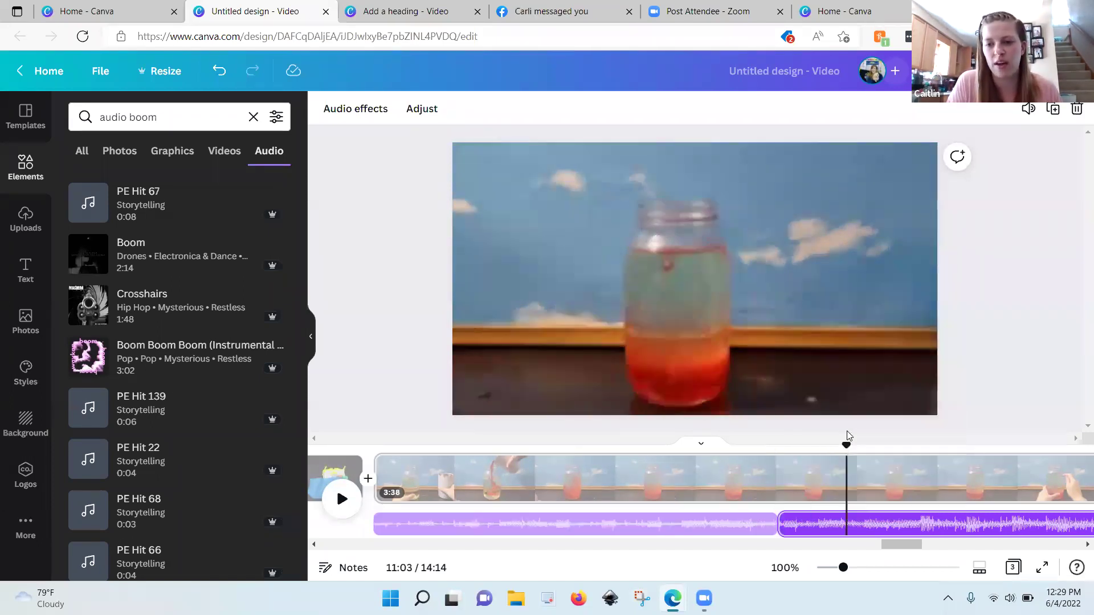
click(702, 525)
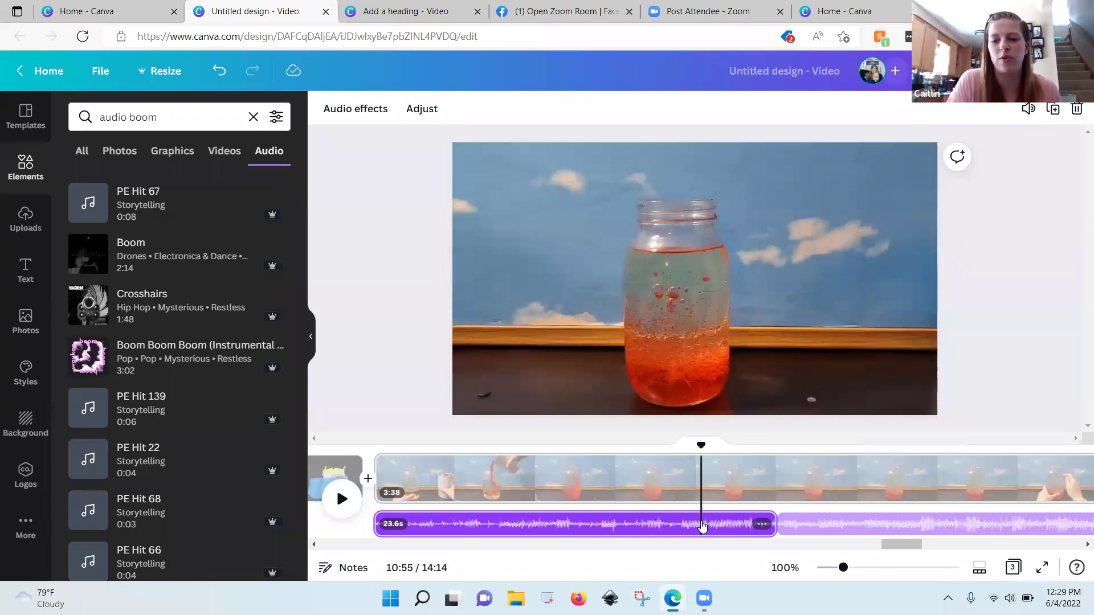
key(Delete)
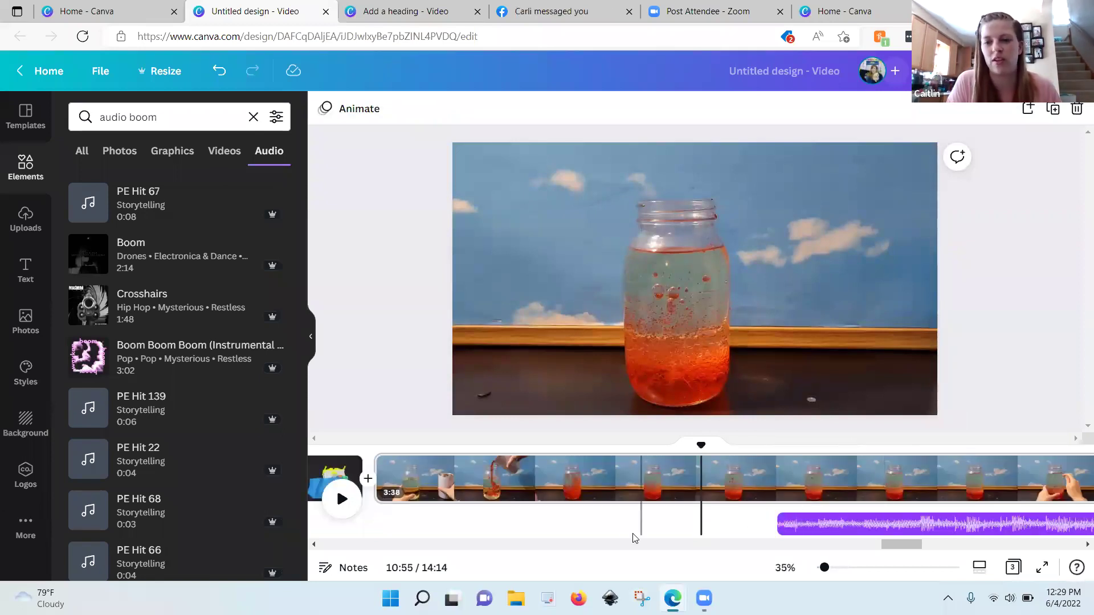
Play the jar video from just before the trimmed music begins to check where the sound starts.
drag(701, 444, 756, 445)
click(342, 497)
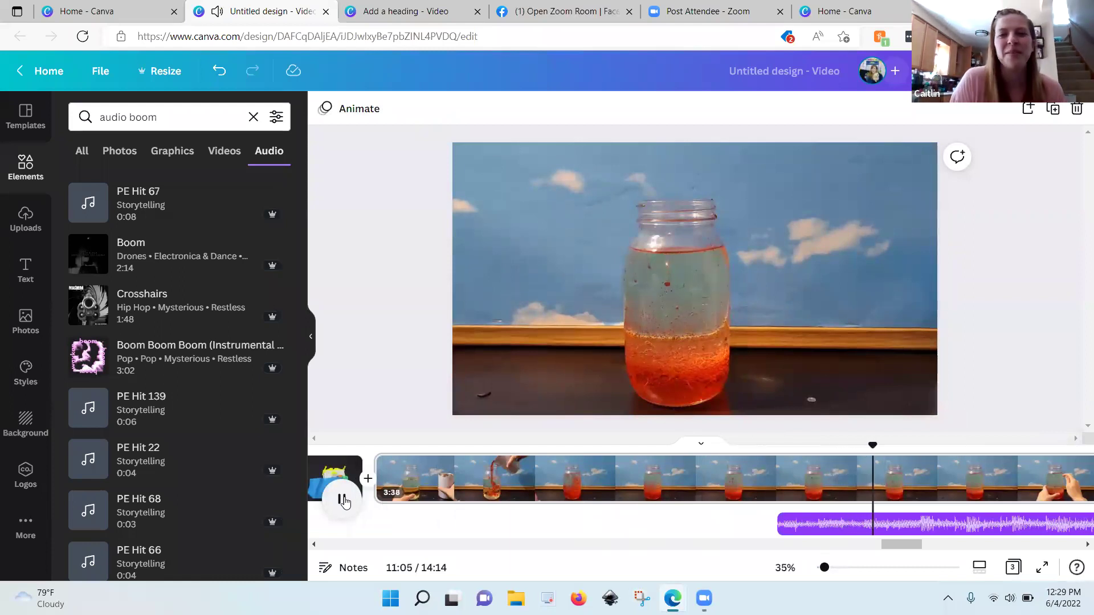
click(343, 499)
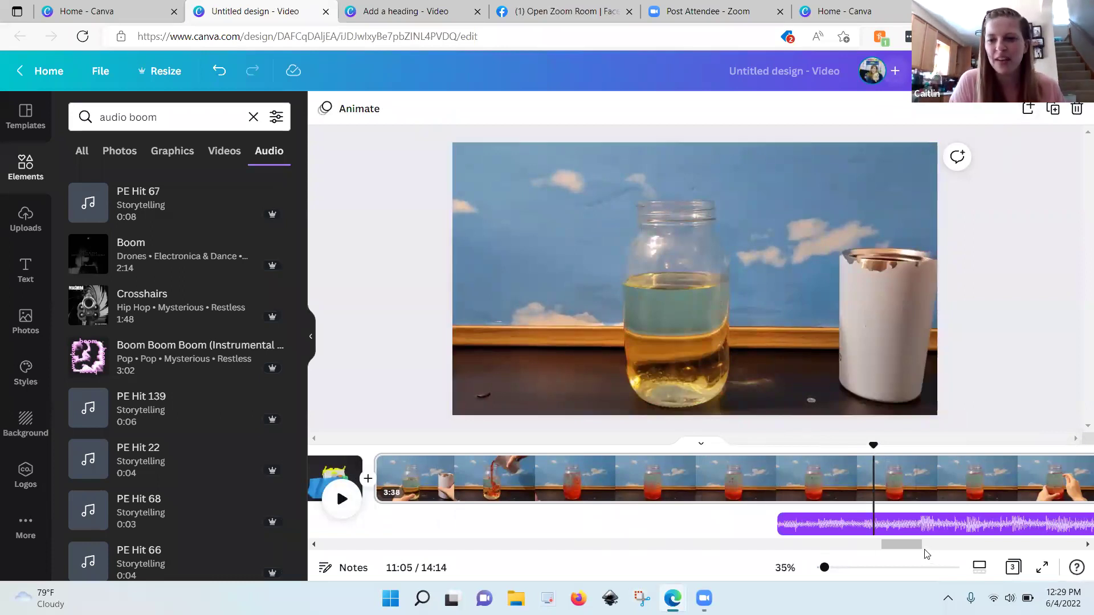
Add the Boom Boom Boom instrumental again at 13:39, where the first music clip ends.
drag(917, 545, 1060, 559)
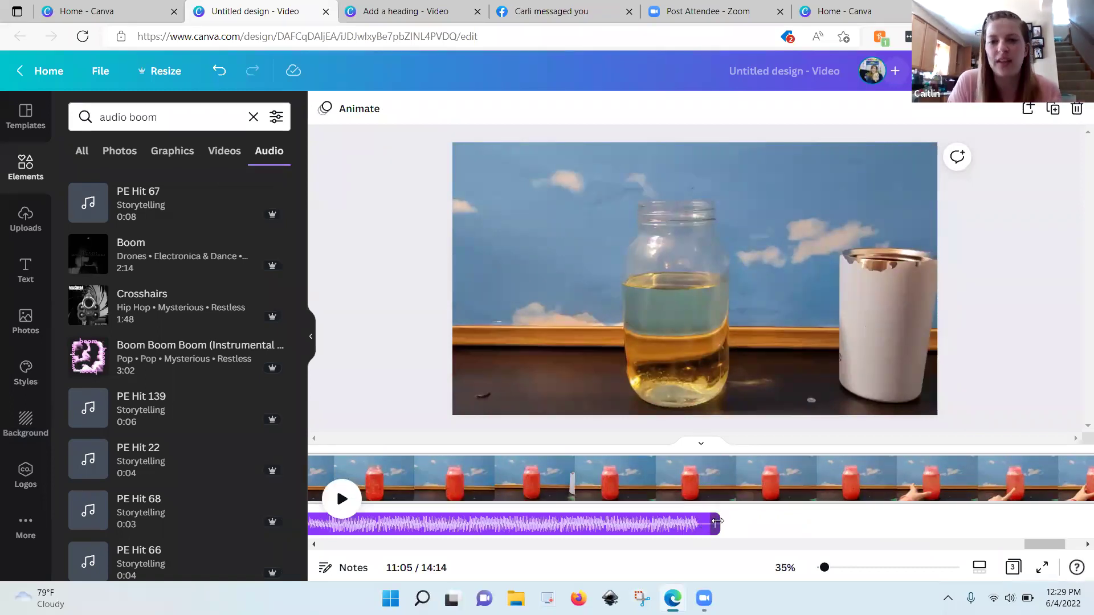
click(718, 520)
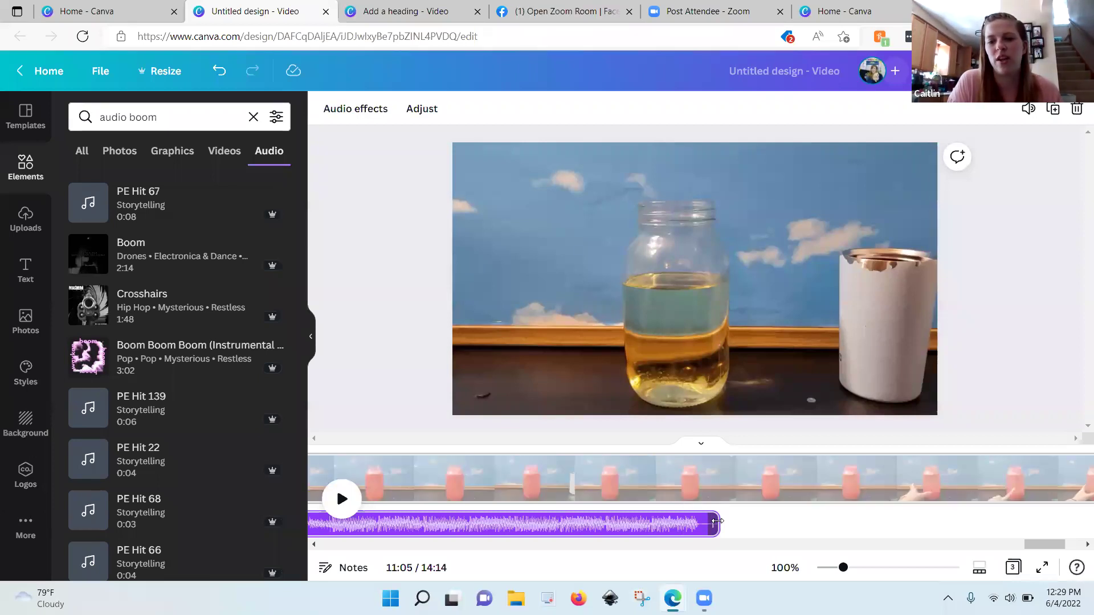
right_click(707, 525)
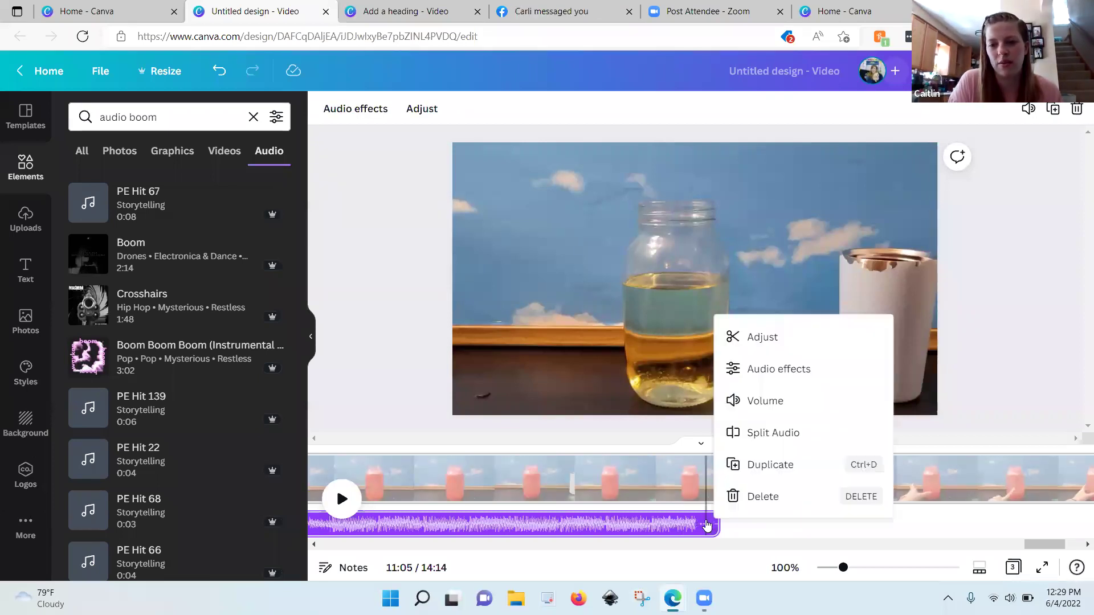
click(714, 525)
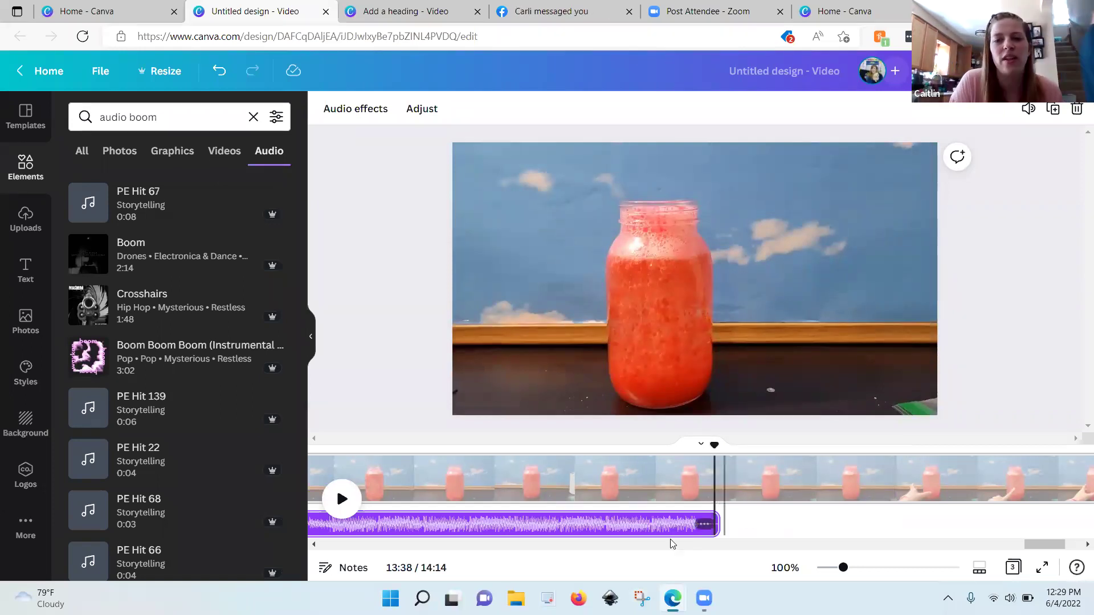
drag(717, 441, 720, 443)
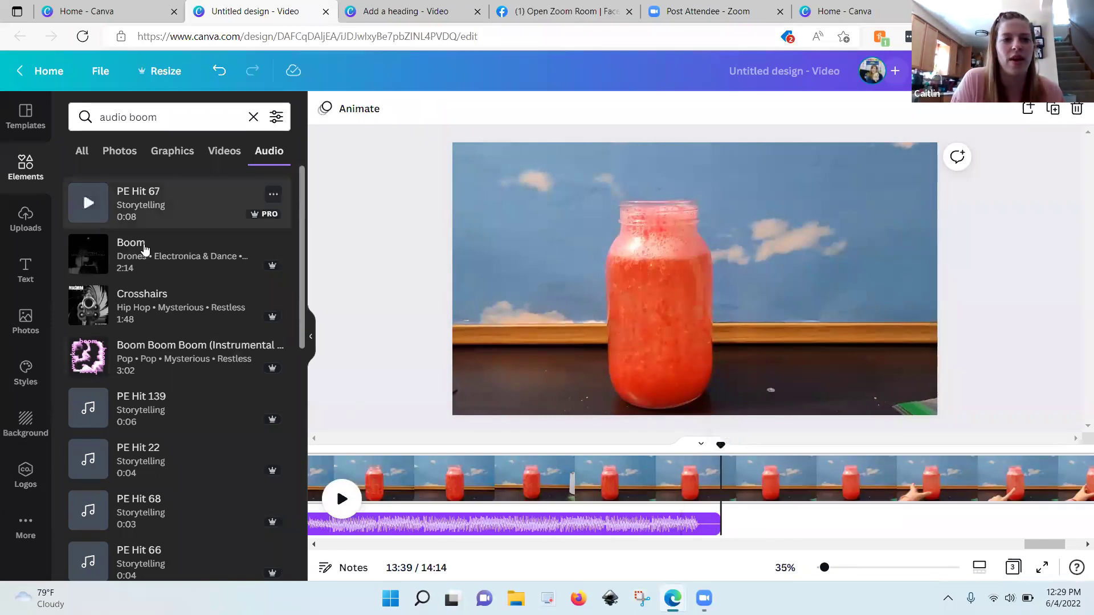
click(166, 356)
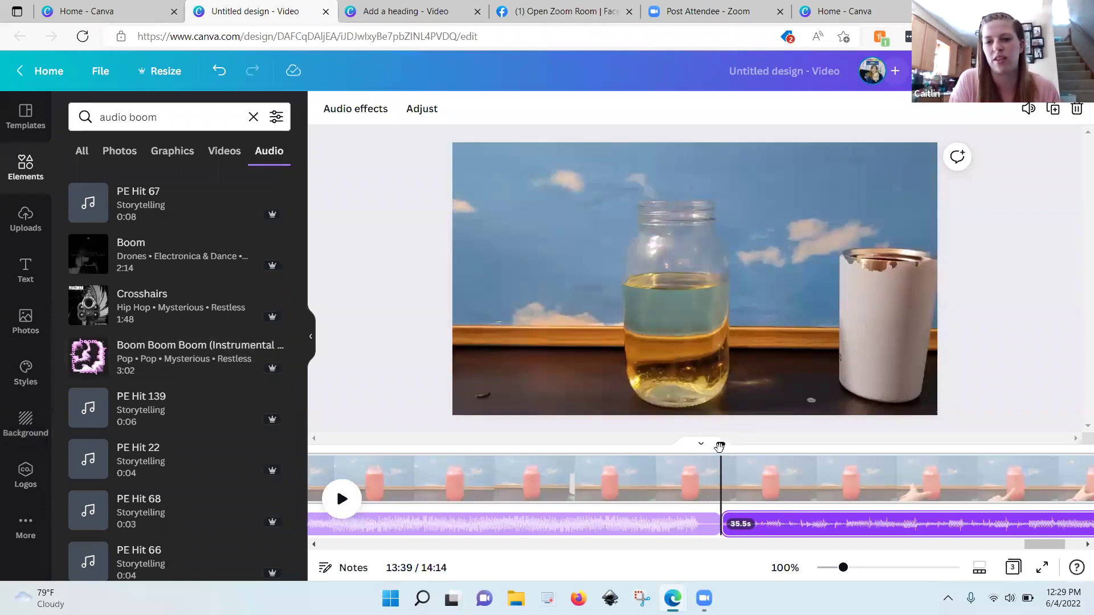
Split the first music clip at 13:37, where its waveform goes quiet, and delete the short silent tail.
drag(721, 447, 696, 450)
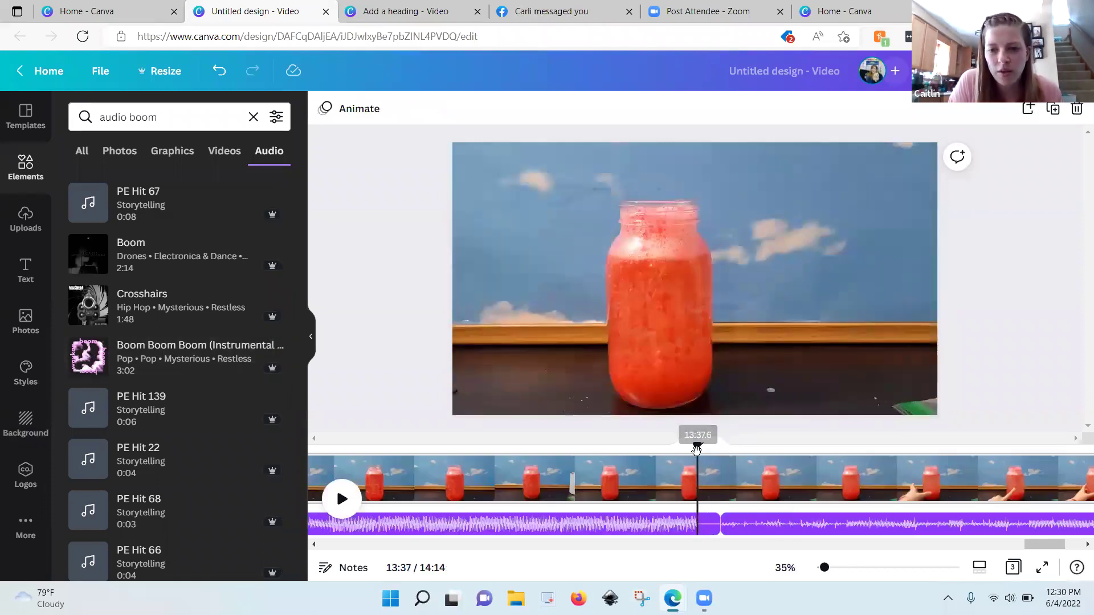
right_click(699, 516)
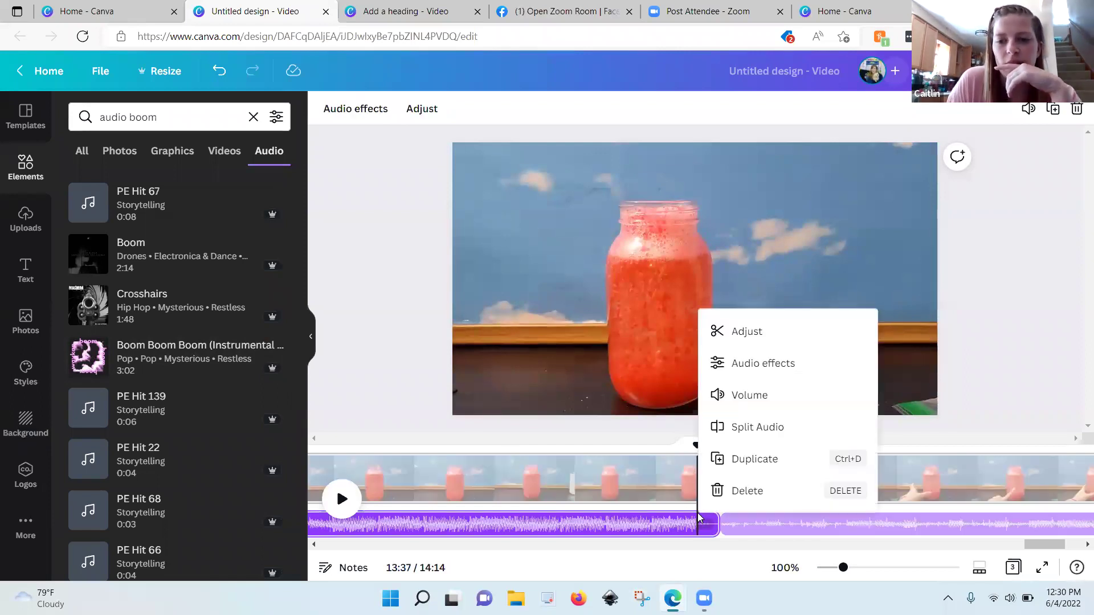
click(998, 329)
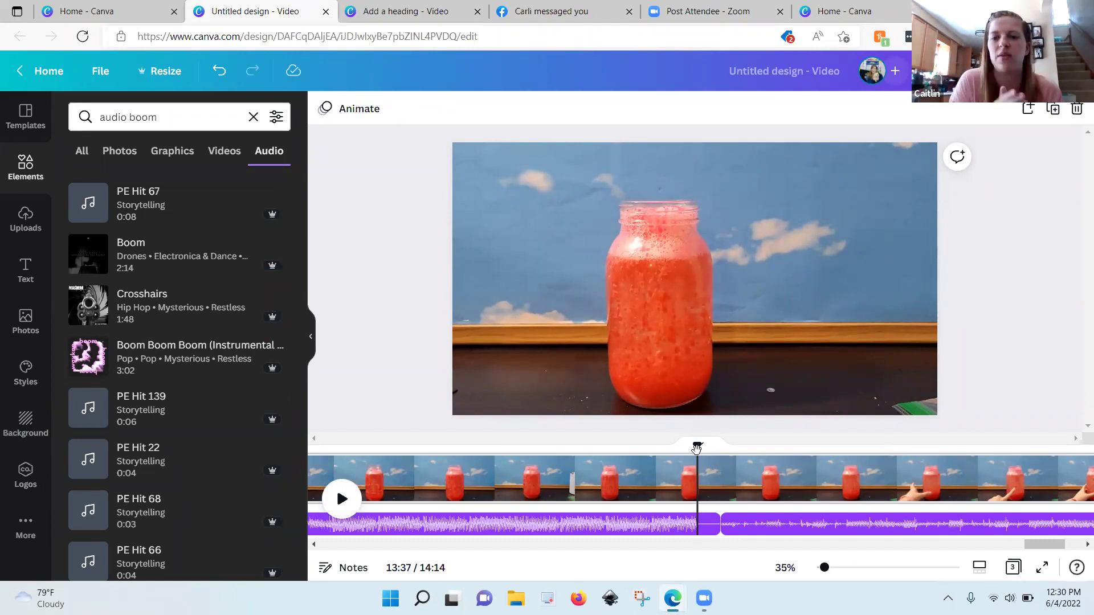
click(704, 525)
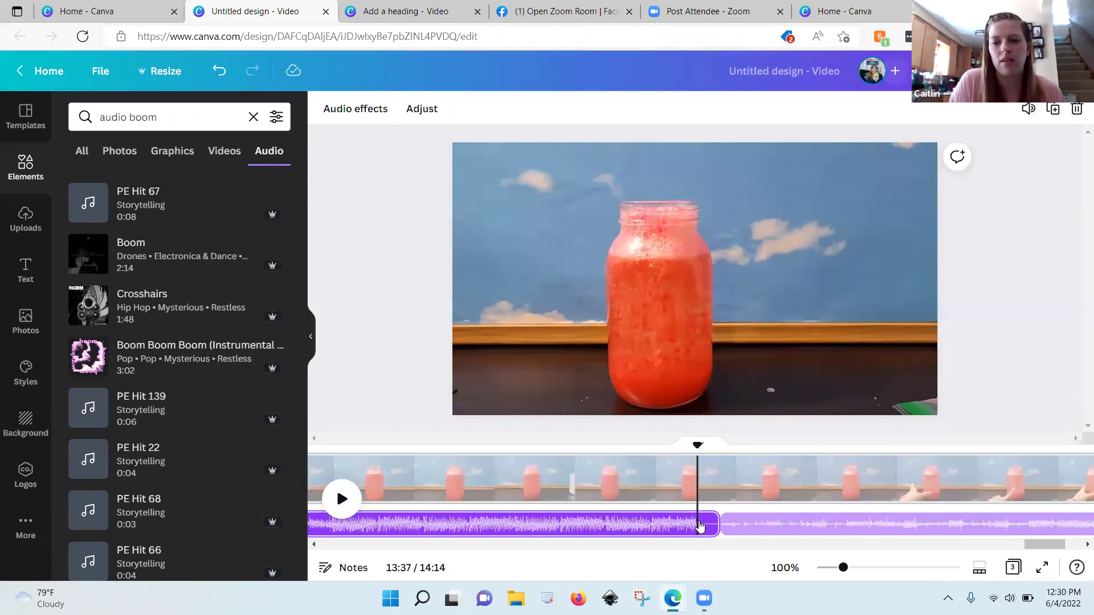
click(695, 517)
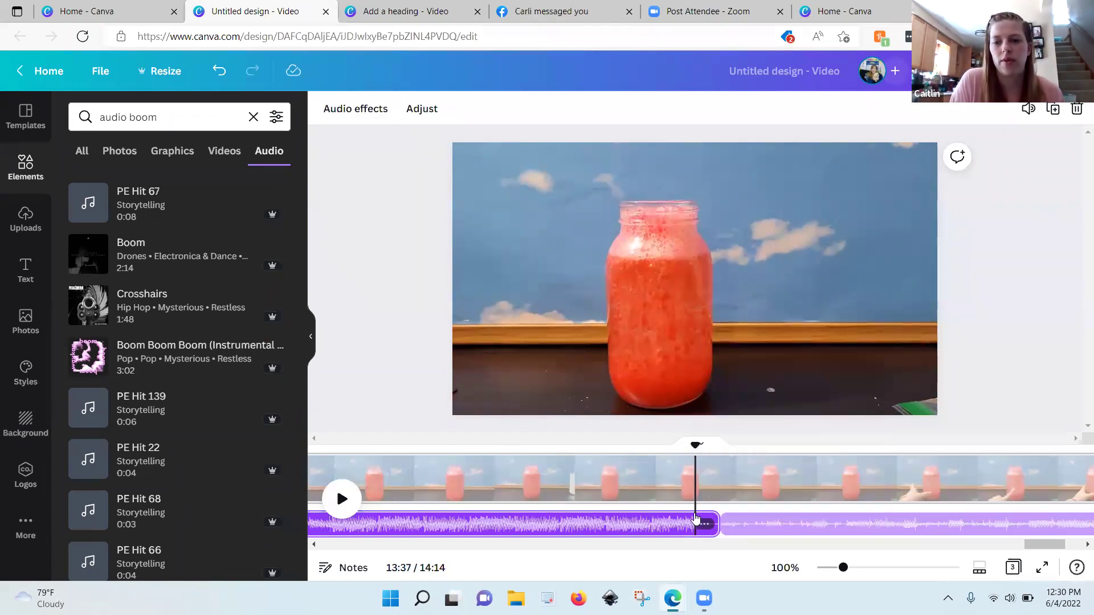
click(704, 523)
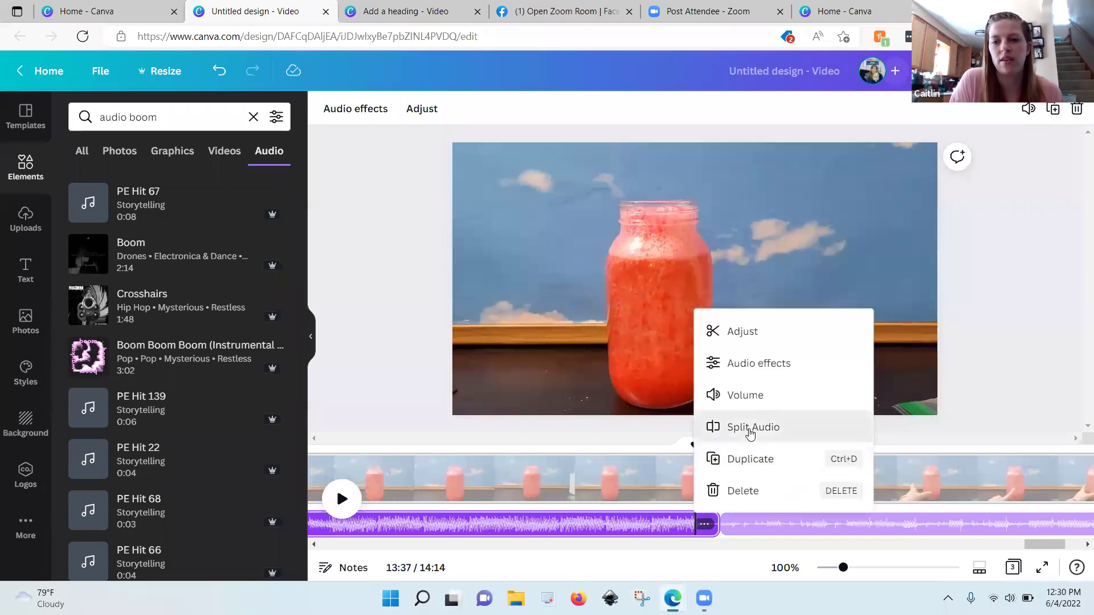
click(747, 428)
click(708, 509)
click(707, 523)
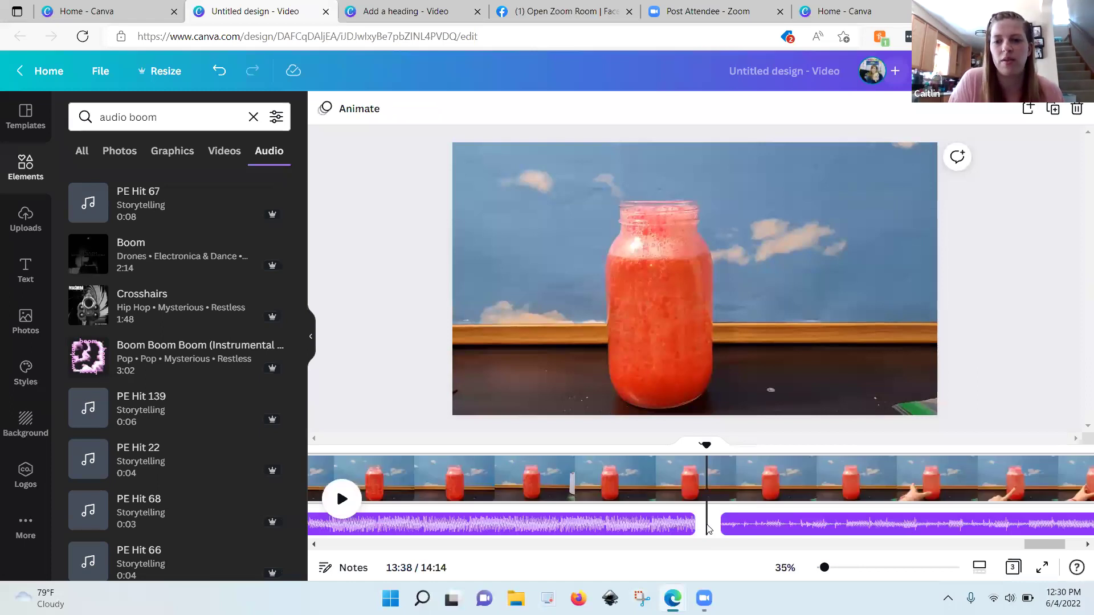
Close the gap between the music clips by starting the second one at 13:37, and review the timeline.
drag(754, 532, 729, 532)
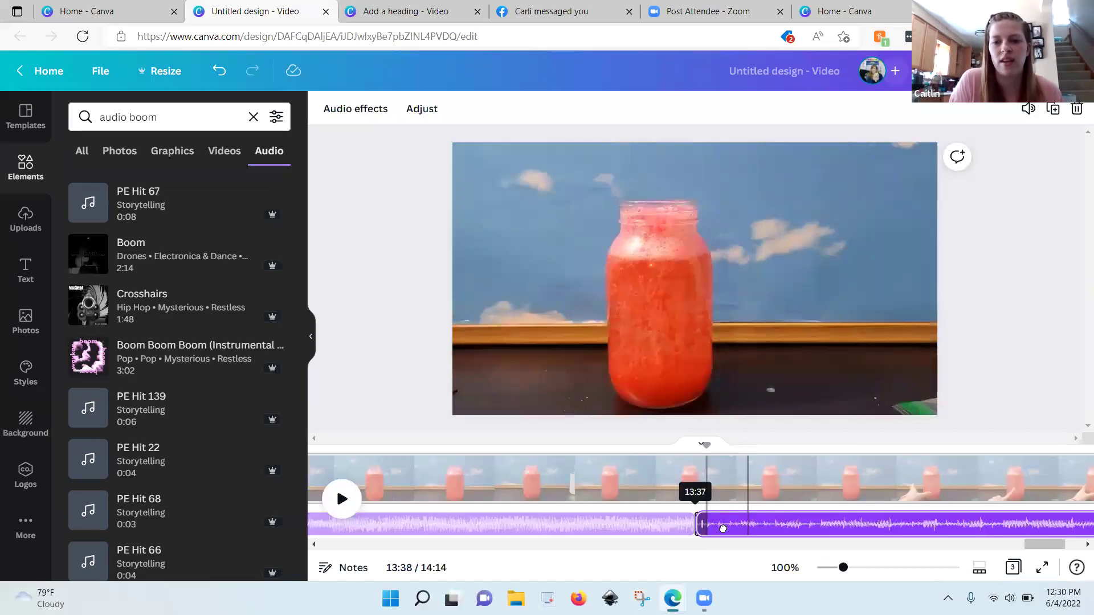
click(974, 361)
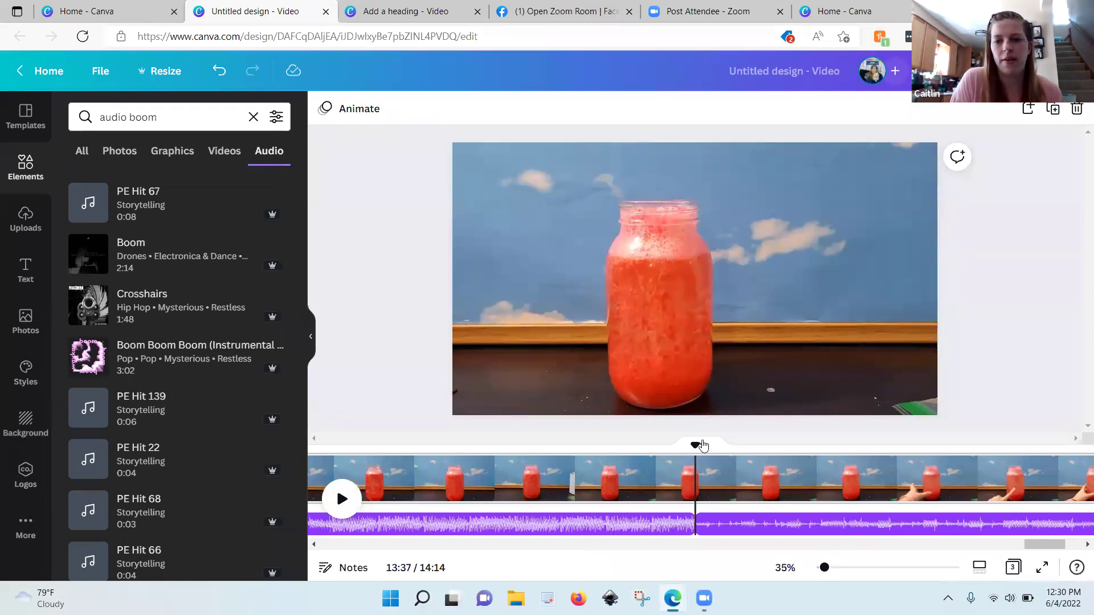
drag(695, 444, 883, 436)
scroll(883, 478, left, 10)
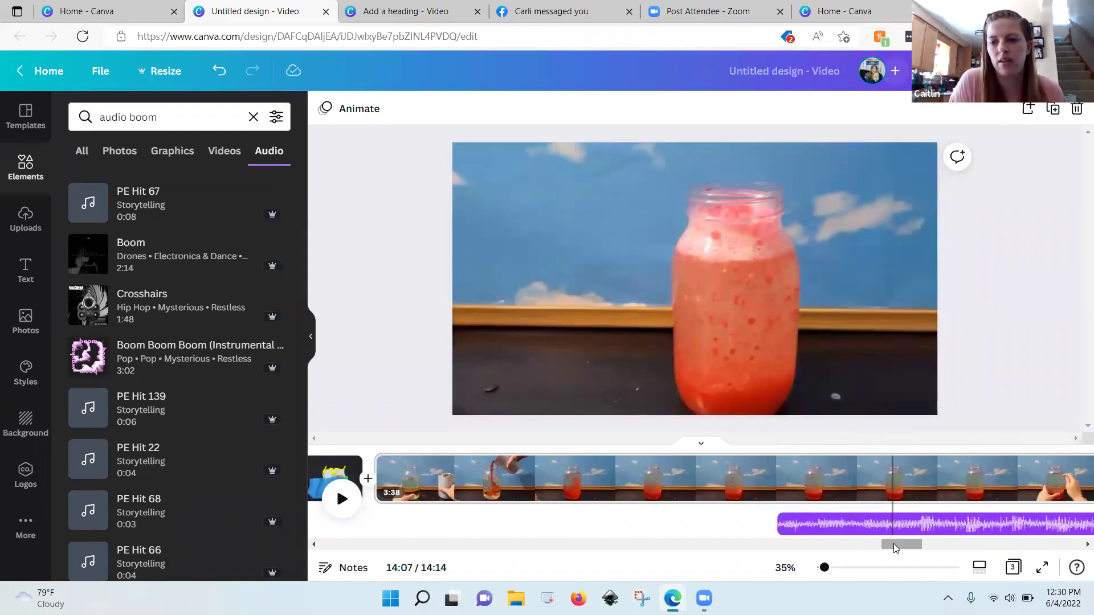
scroll(981, 538, right, 2)
scroll(981, 539, right, 5)
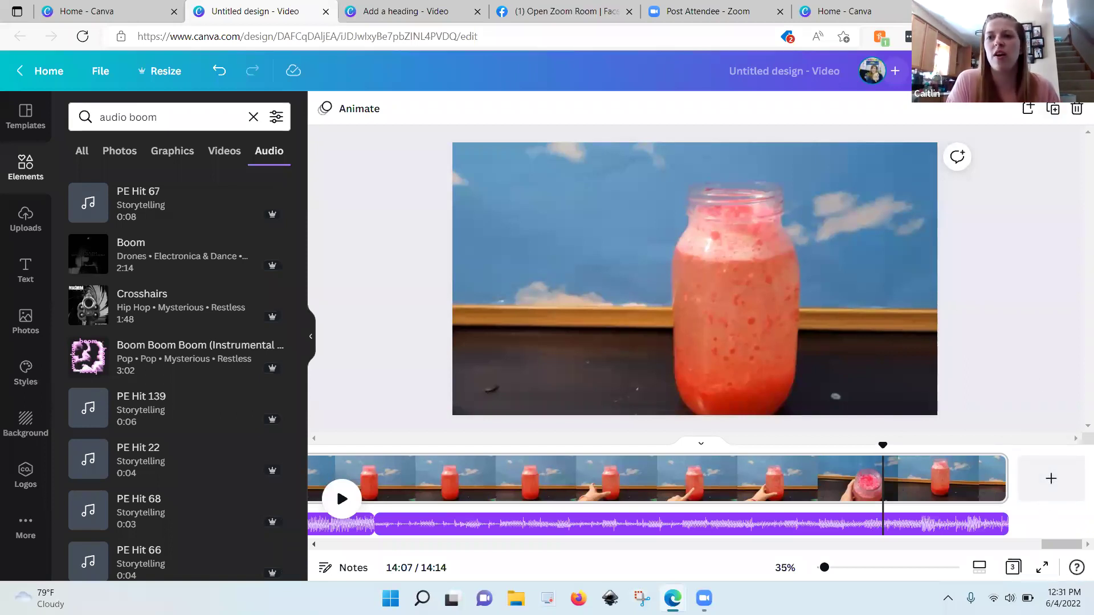
Download all three pages of the design as an MP4 video, and dismiss the download progress window.
click(968, 71)
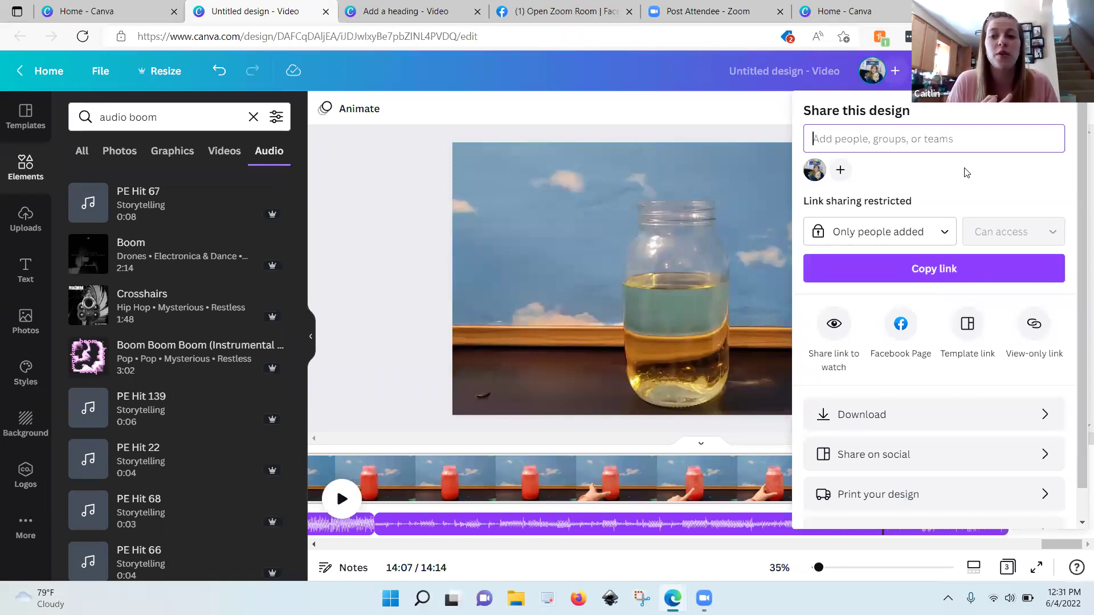
click(929, 423)
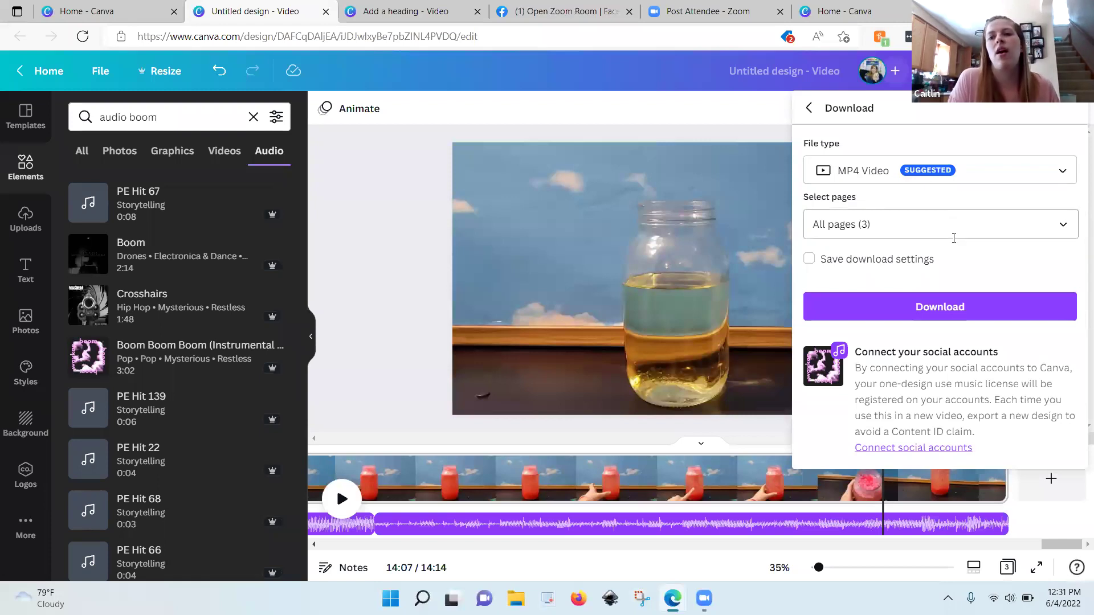
click(1058, 236)
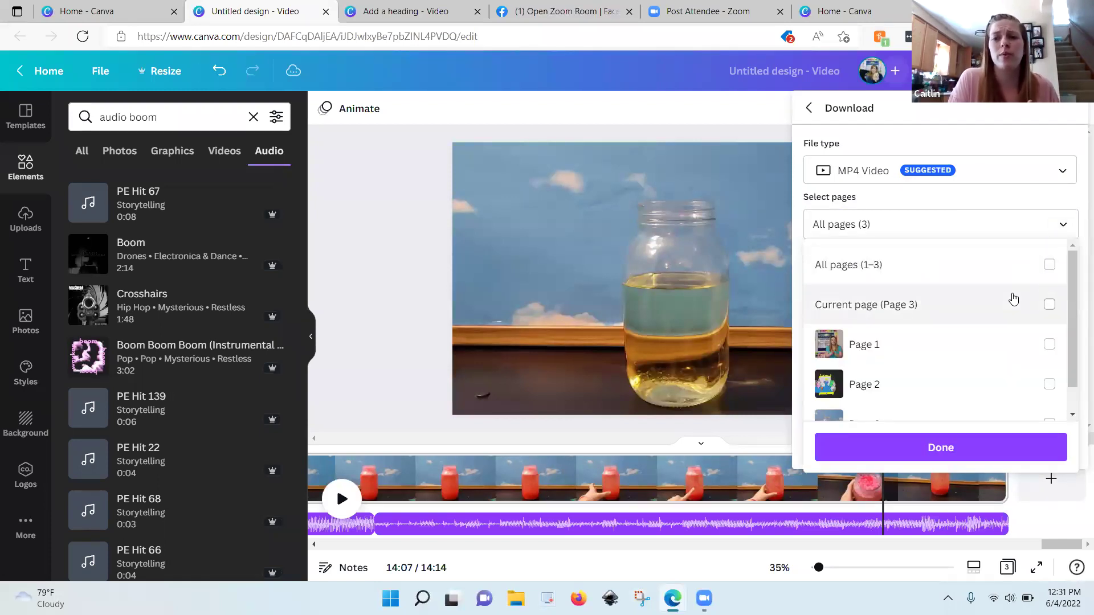
click(1034, 132)
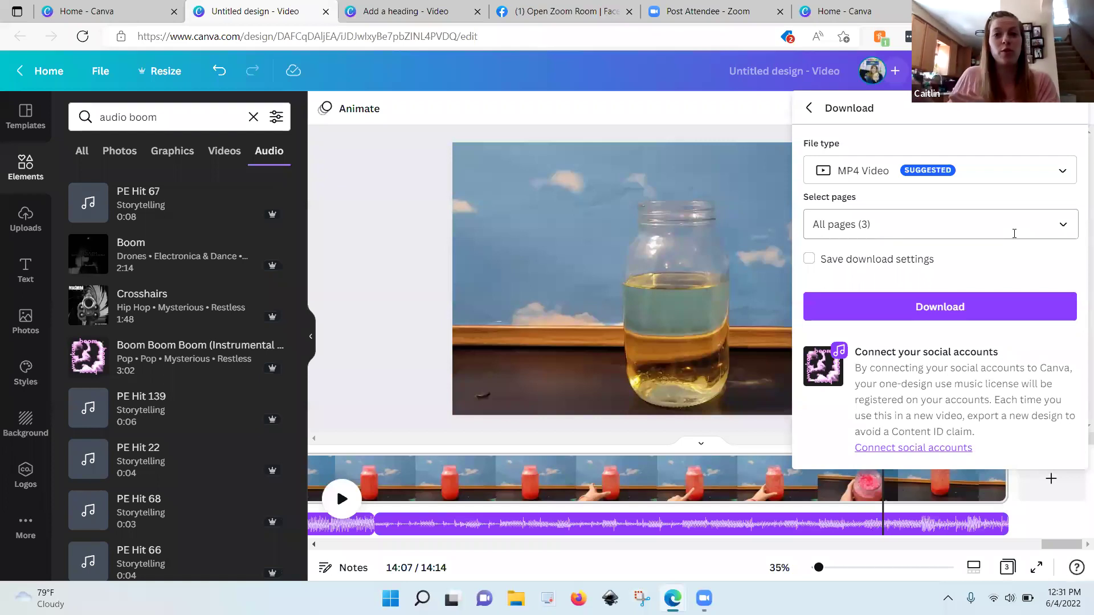
click(1062, 227)
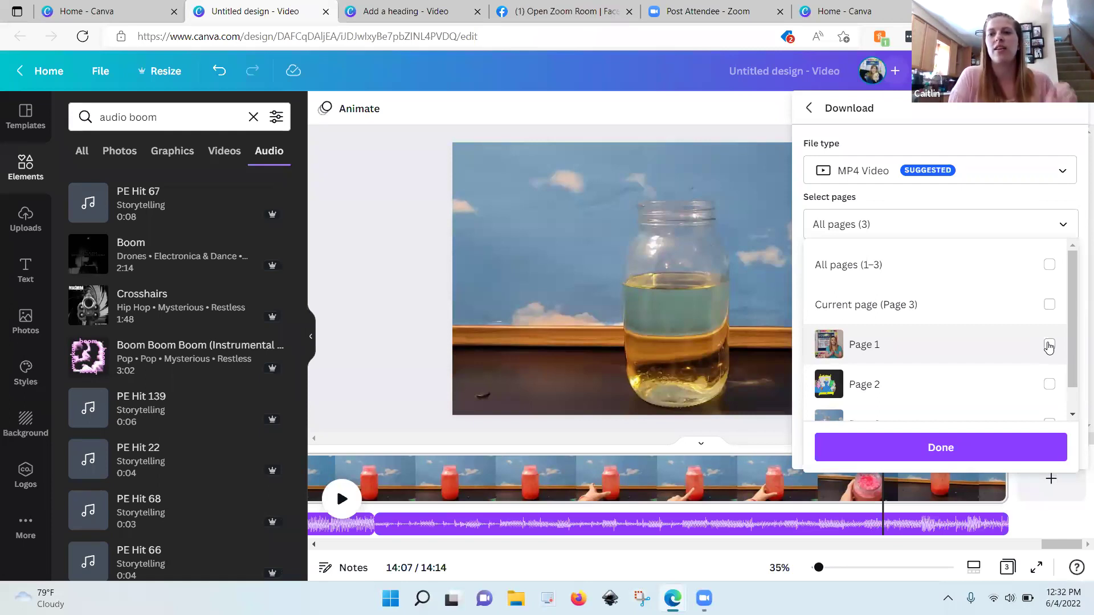
click(1073, 414)
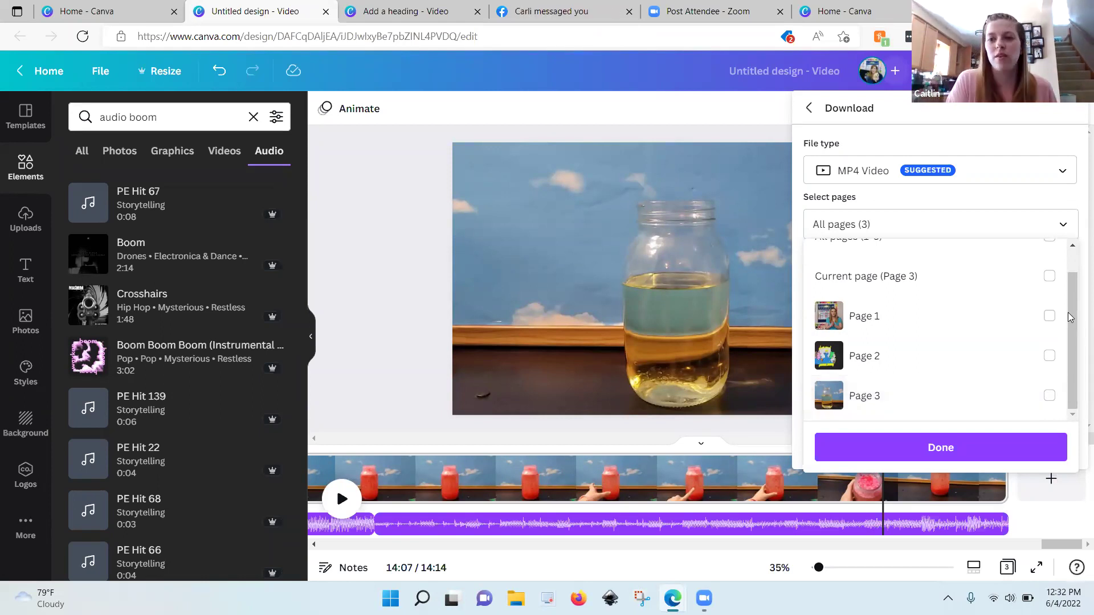
click(1050, 278)
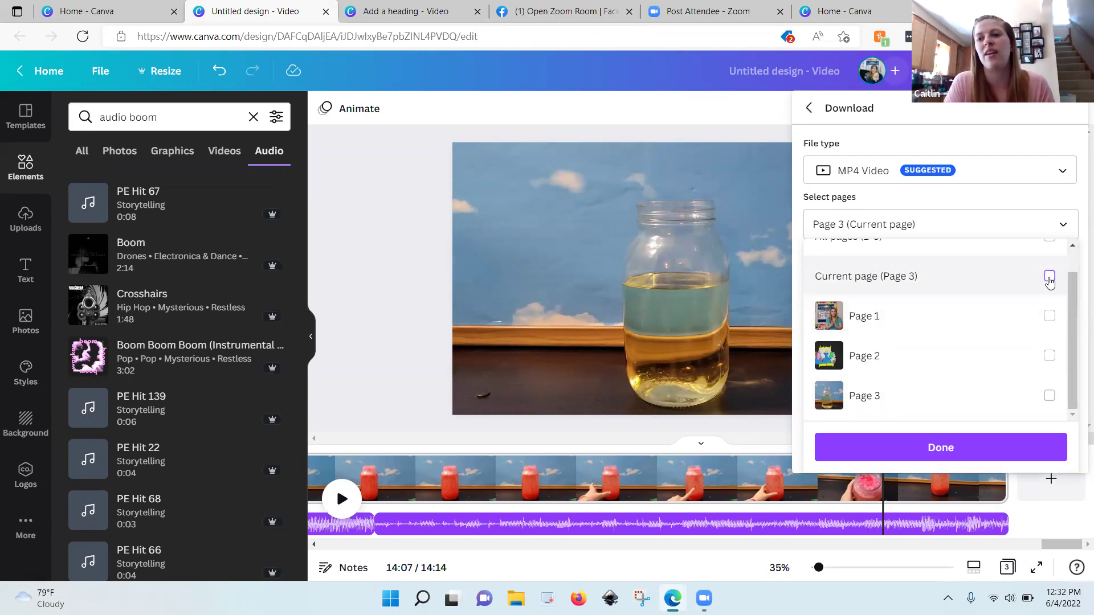
click(1050, 317)
click(1050, 356)
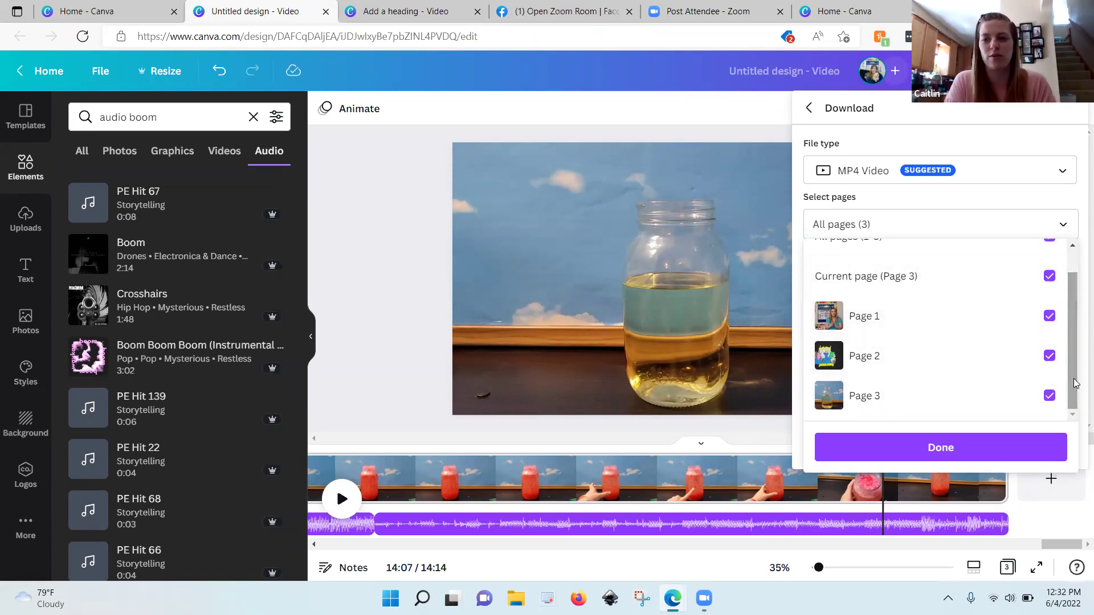
click(1016, 447)
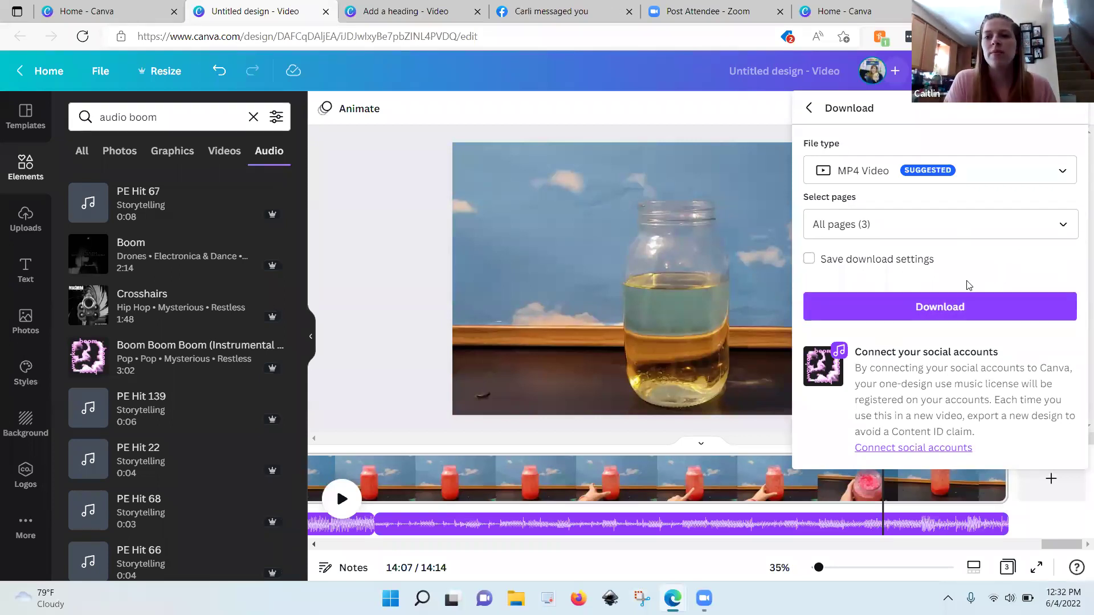
click(946, 313)
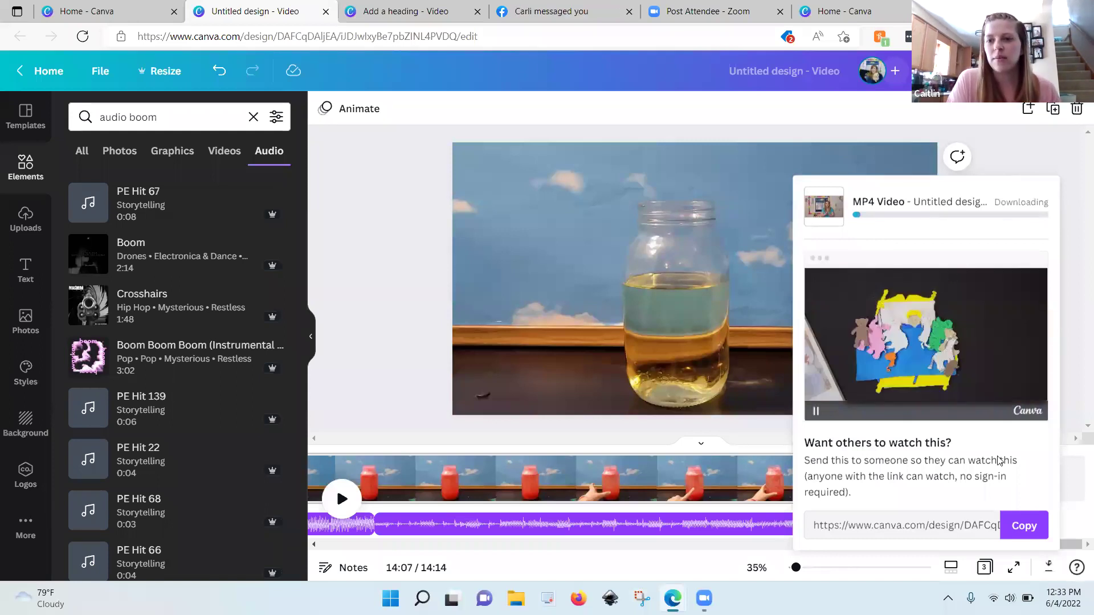
click(1053, 154)
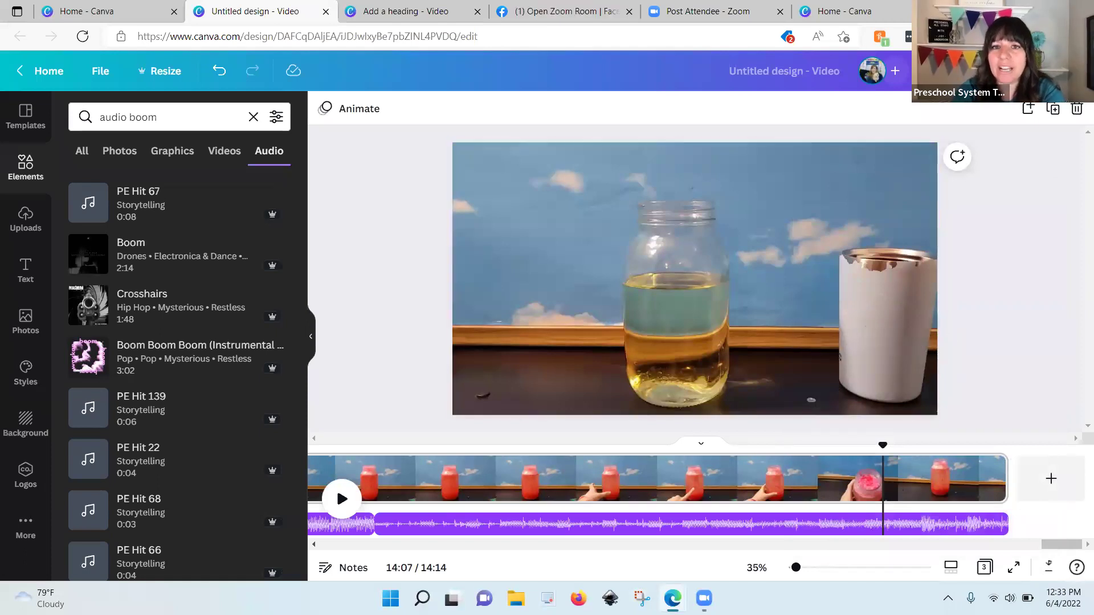
Open the design's sharing options, change link access to Anyone with the link, and copy the link.
click(969, 71)
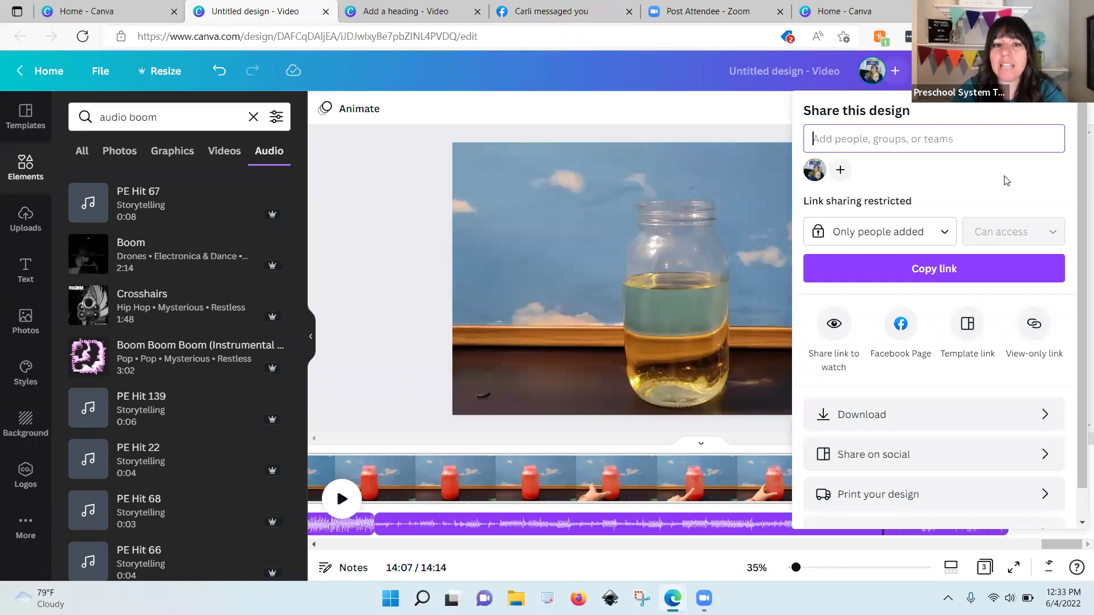
click(955, 273)
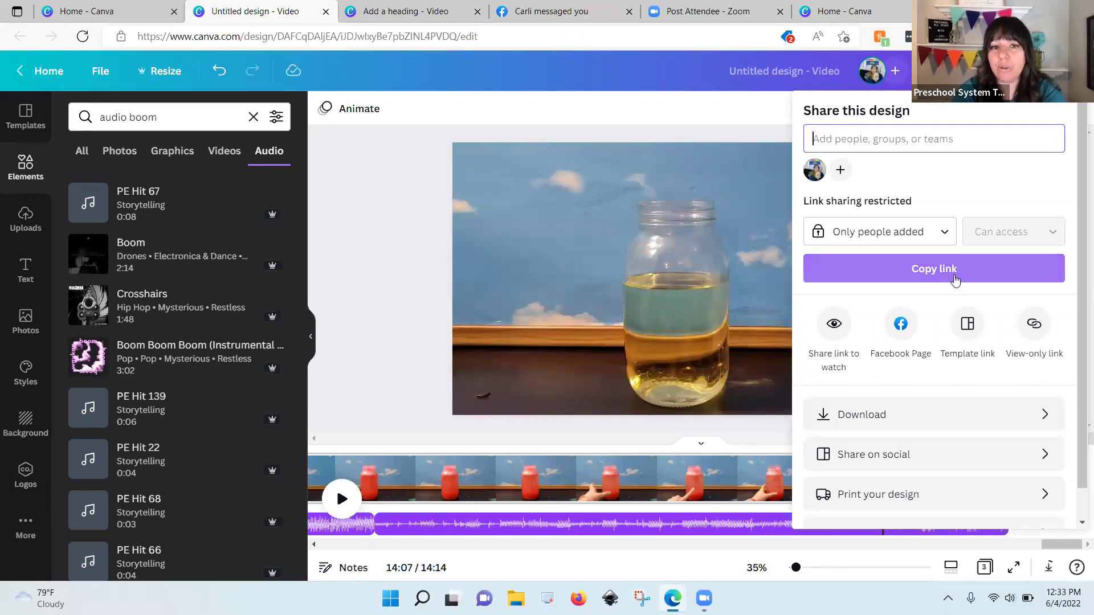
click(944, 234)
click(944, 233)
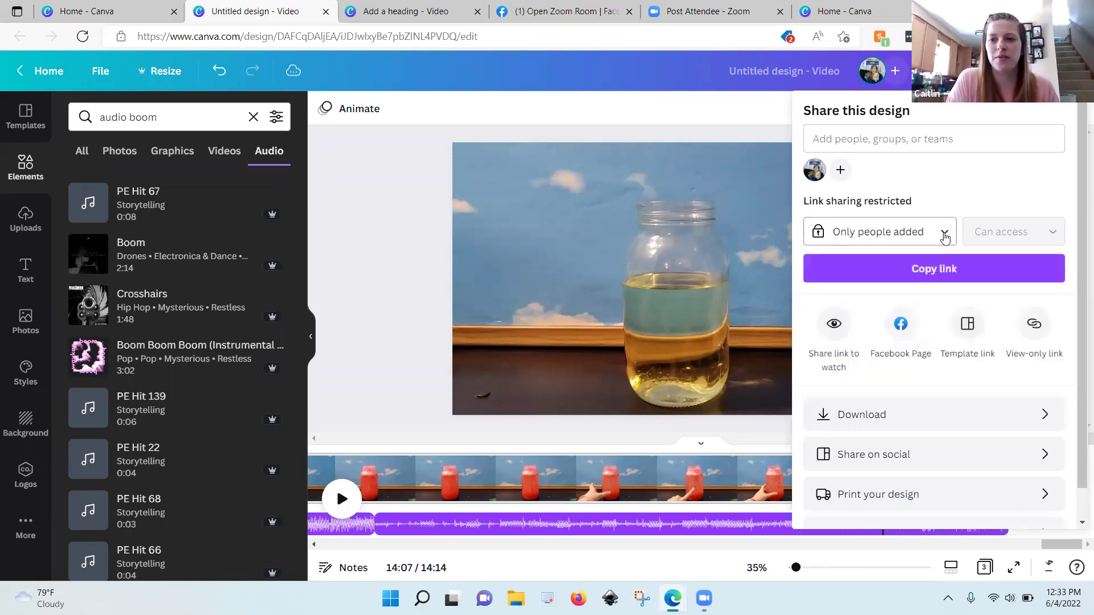
click(942, 270)
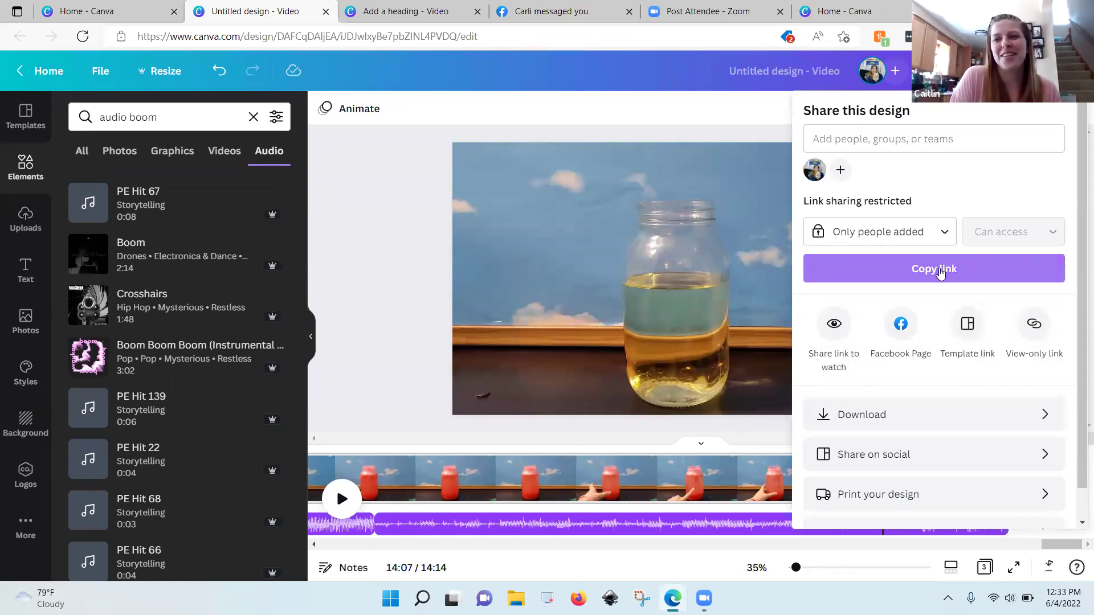
click(945, 232)
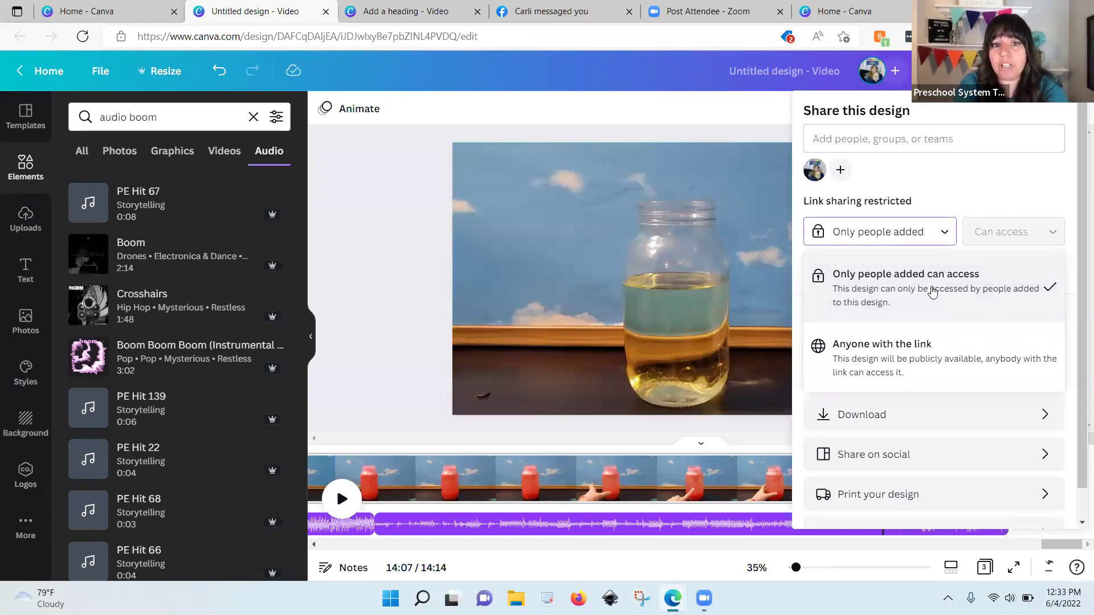
click(923, 341)
click(936, 270)
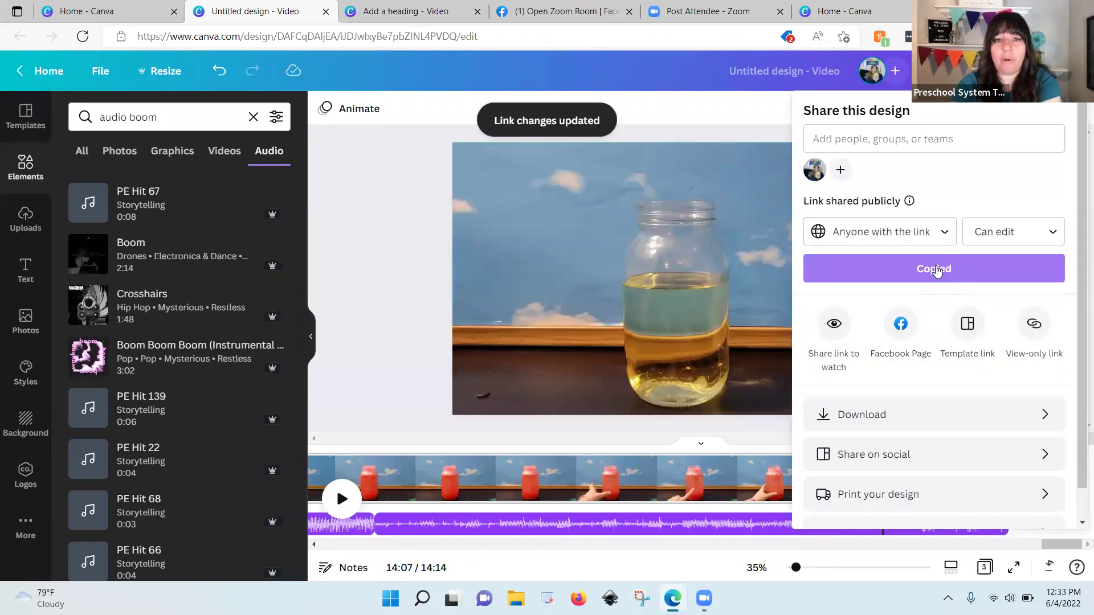
Set the public link's permission to Can watch and copy the updated link.
click(1044, 228)
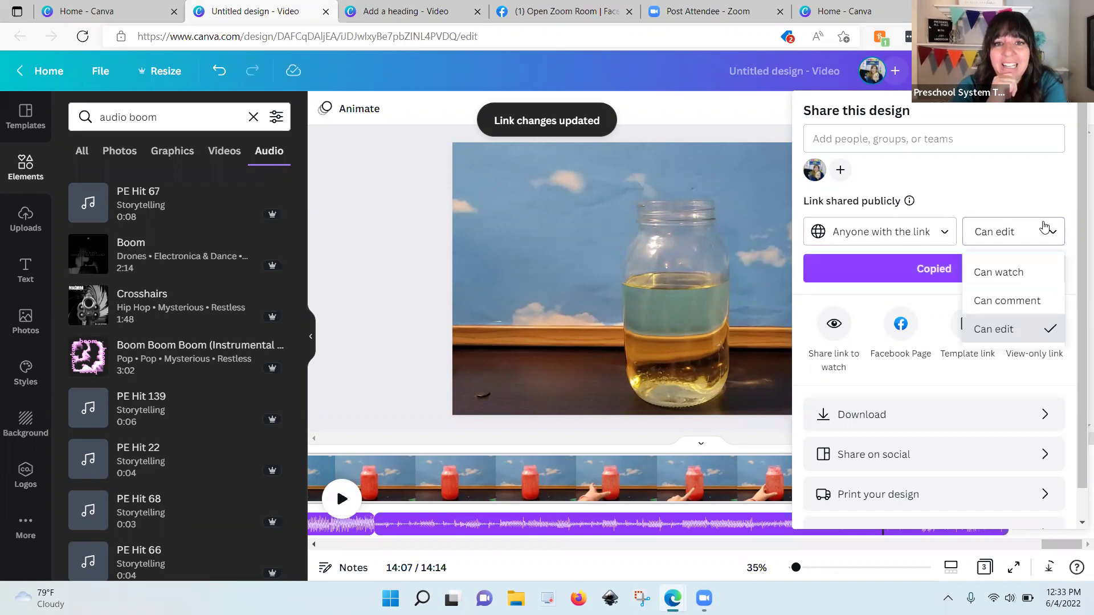
click(1023, 274)
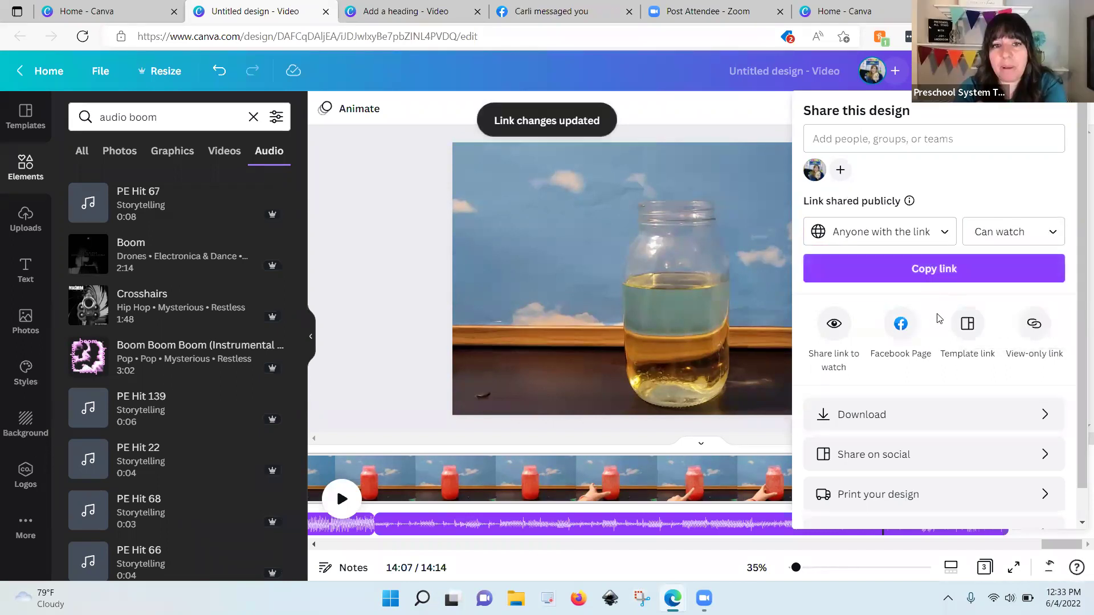
click(930, 276)
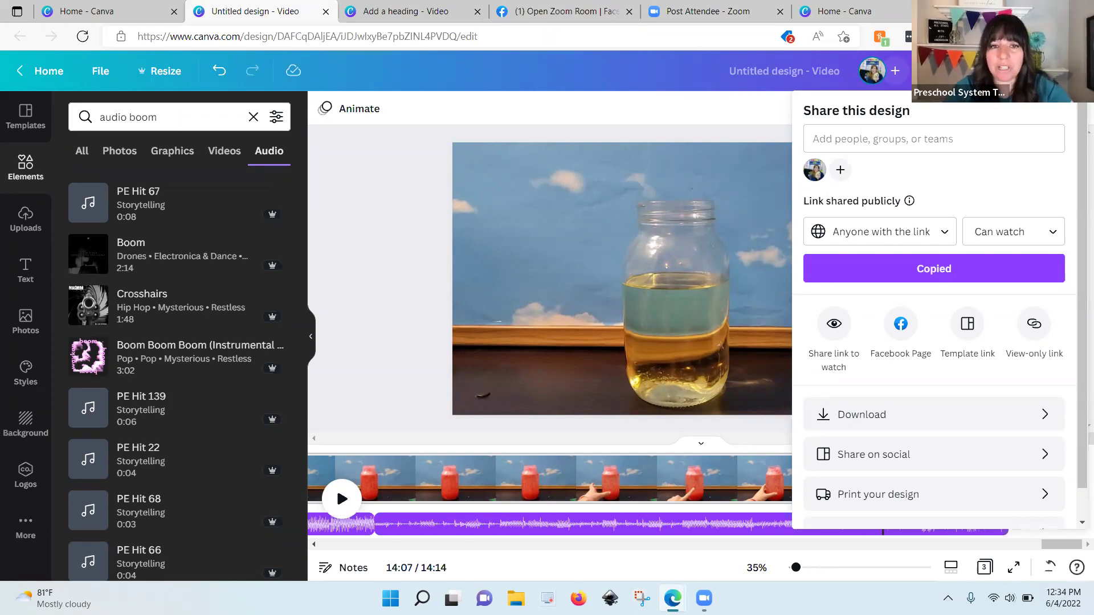
Close the sharing options and open the copied watch link in a new browser tab.
click(381, 187)
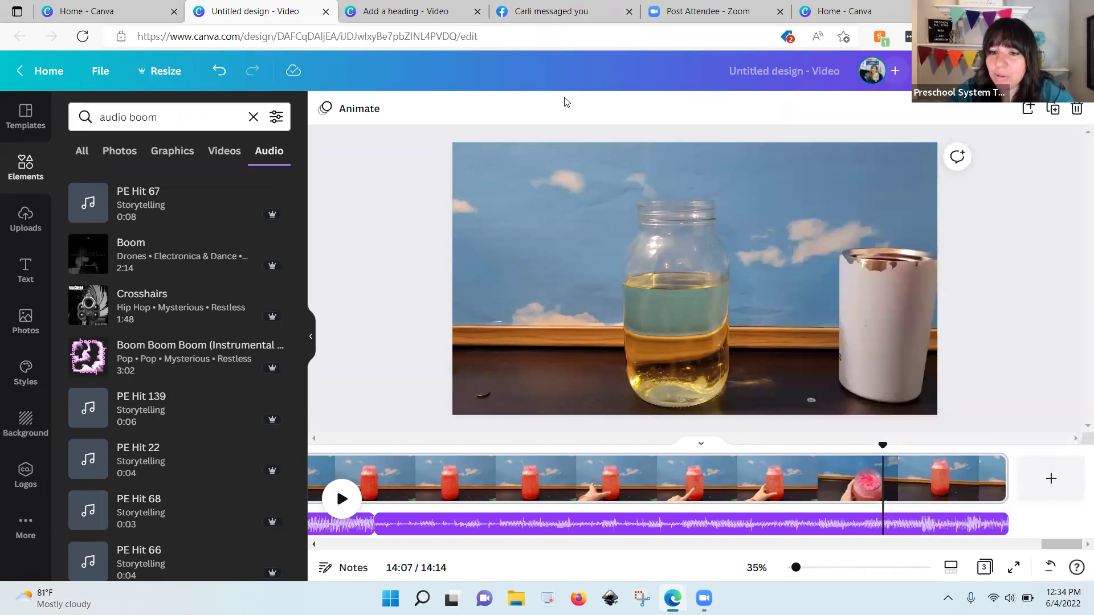
key(ctrl+t)
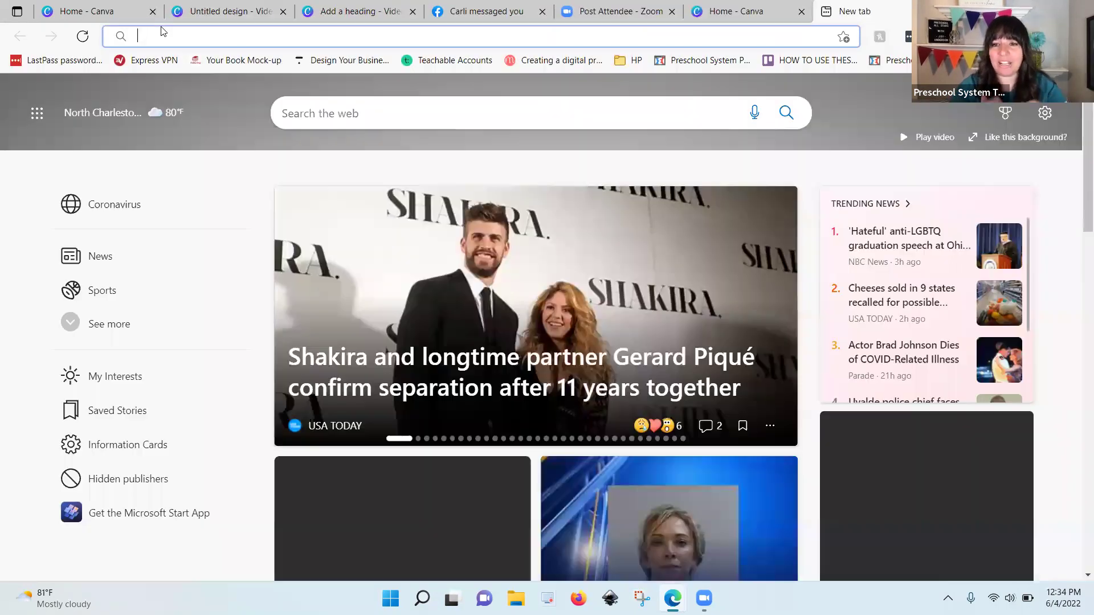
click(158, 37)
key(ctrl+v)
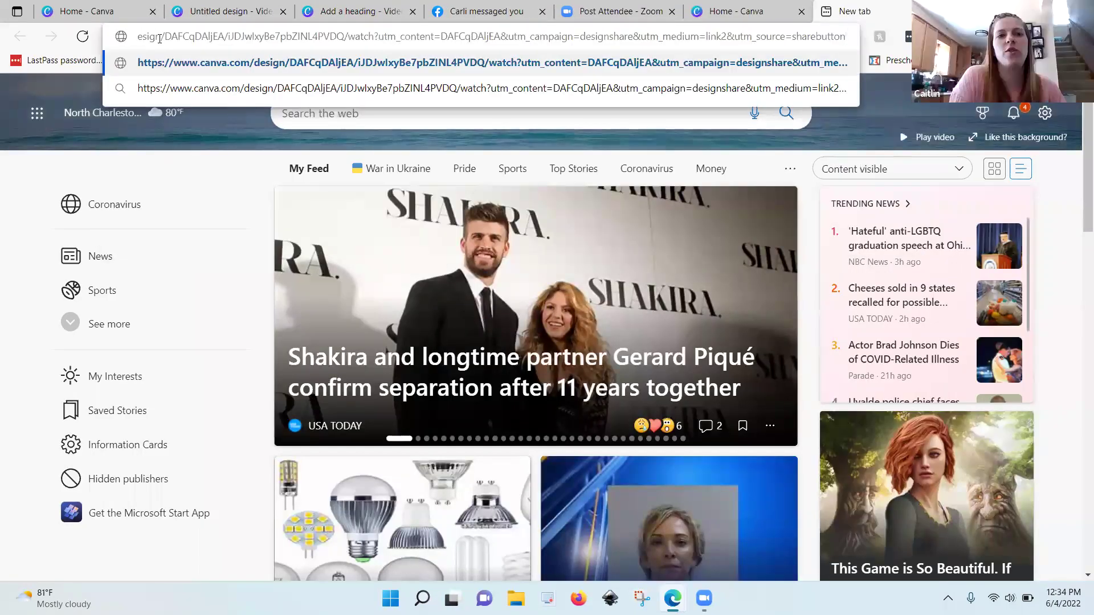
key(Return)
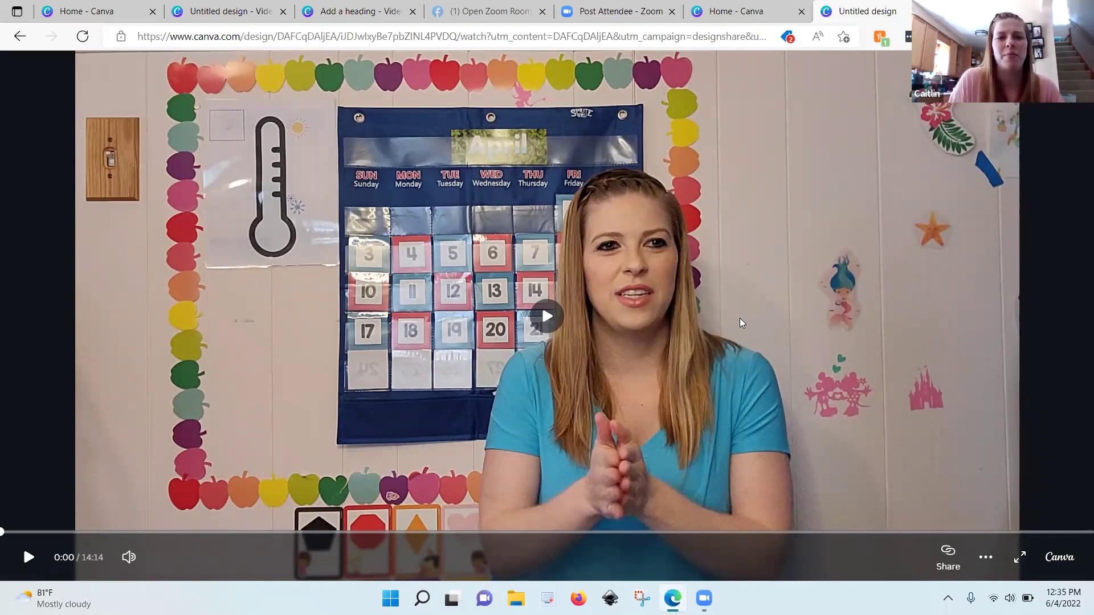
Play the first few seconds of the shared video, pause it, and close its tab.
click(30, 557)
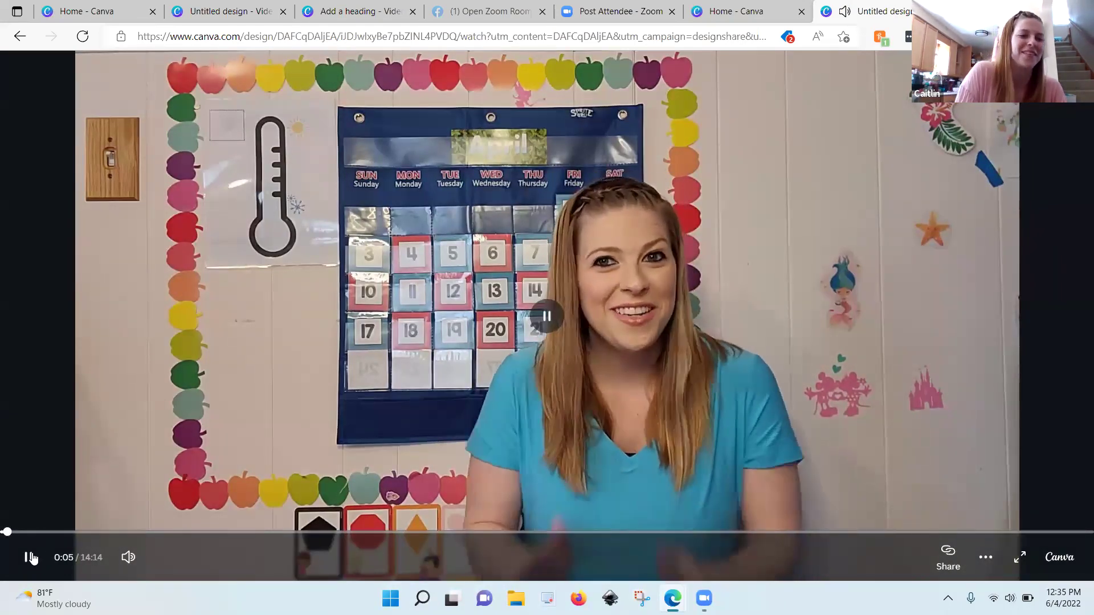
click(48, 482)
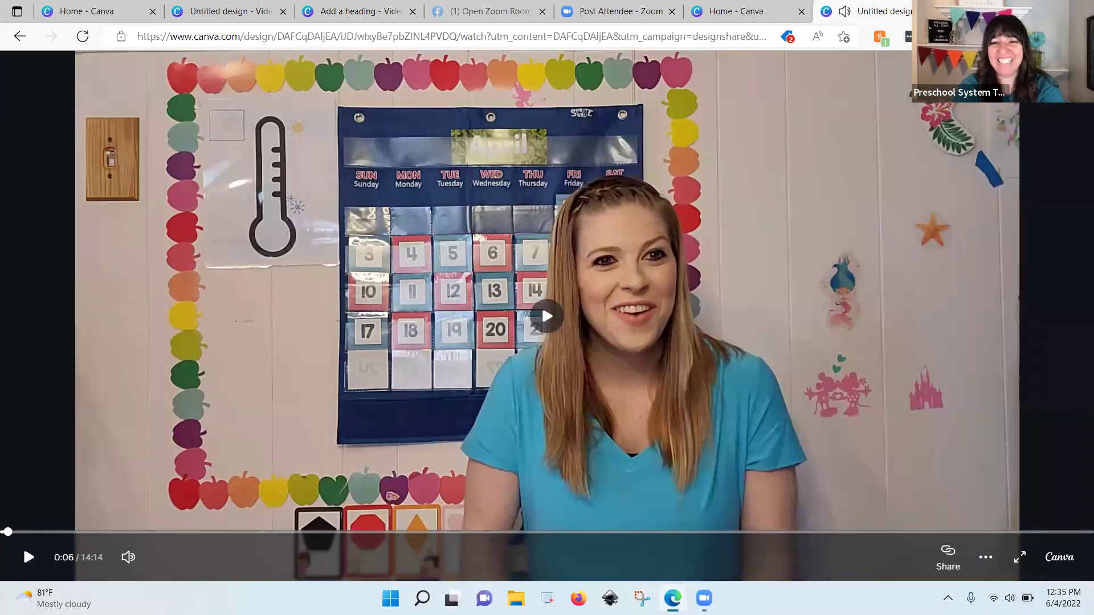
key(ctrl+w)
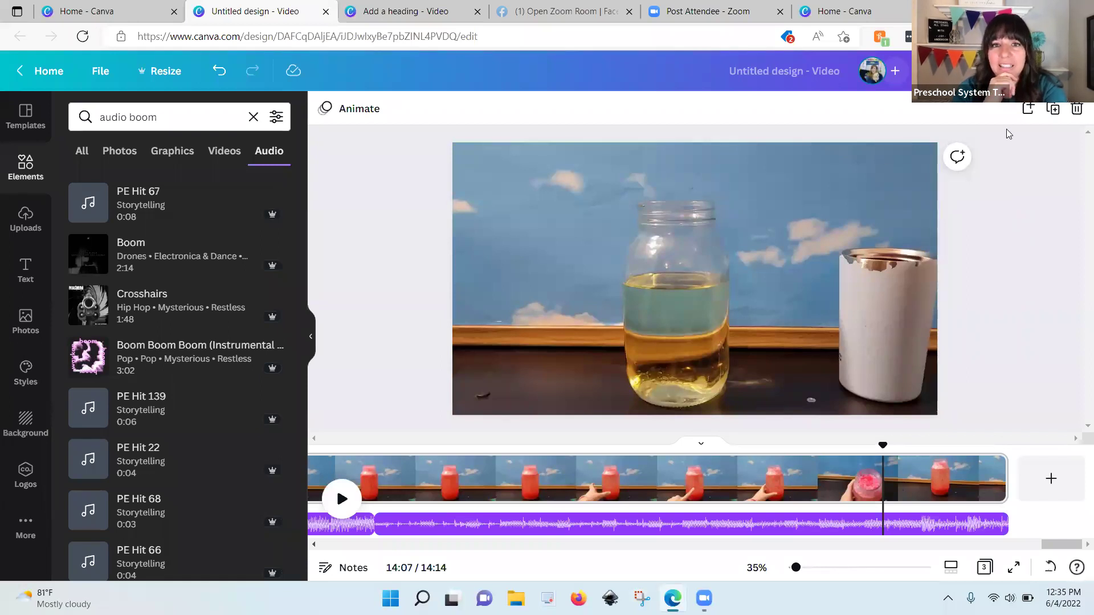
Limit the MP4 download to pages 1 and 3, and close the download options without downloading.
click(1048, 71)
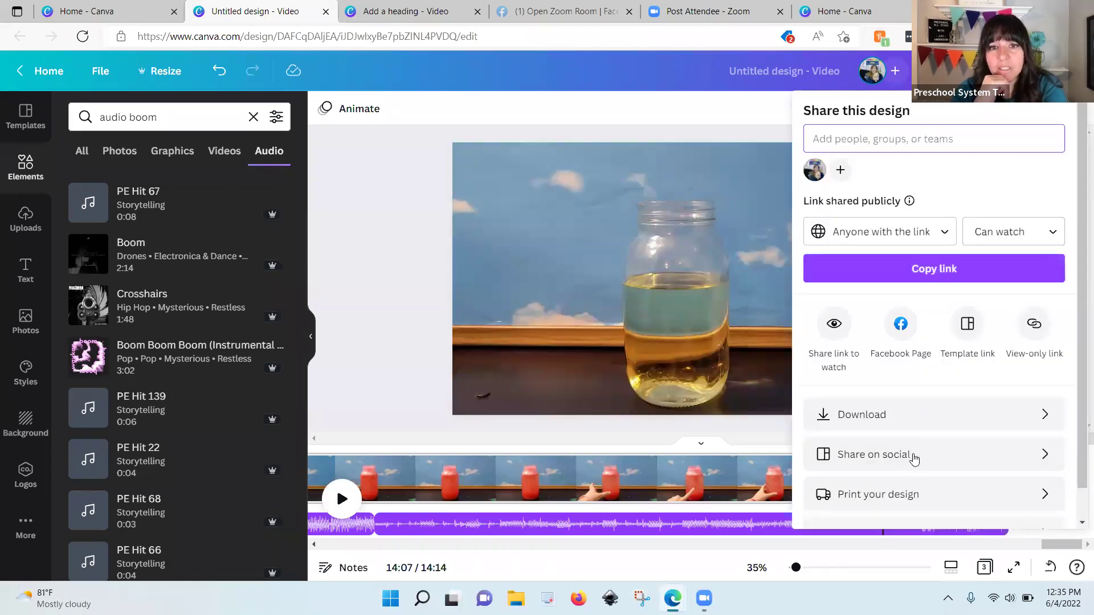
click(951, 432)
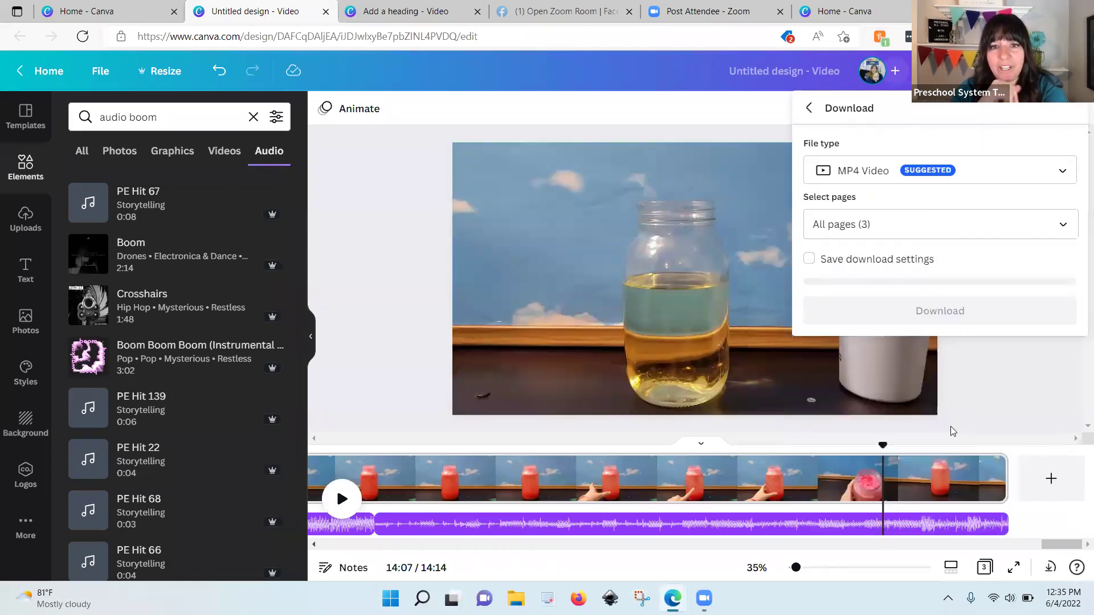
click(1061, 228)
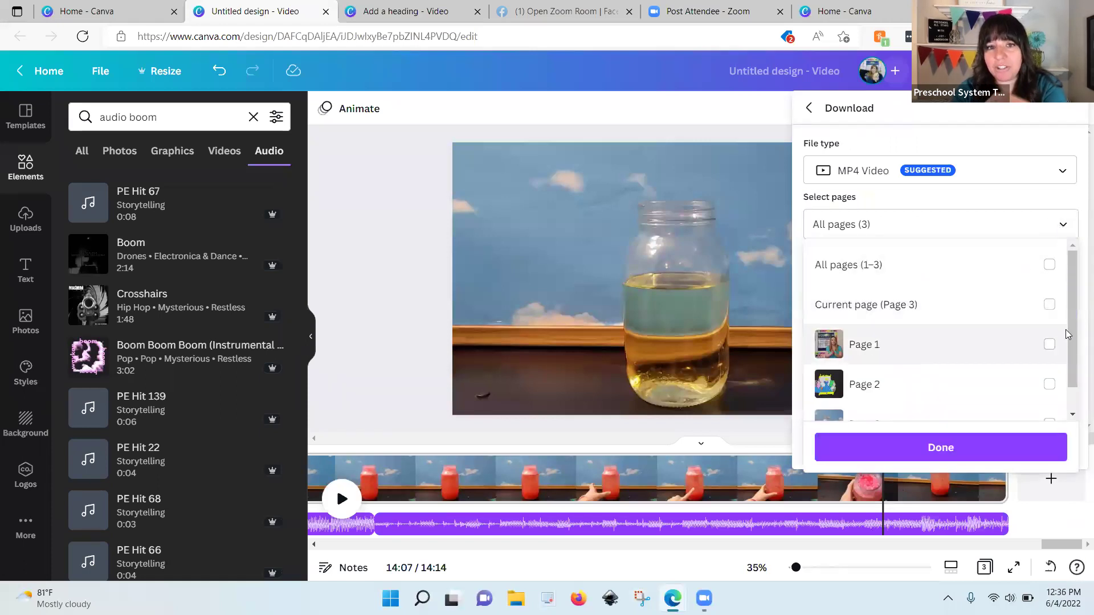
scroll(1066, 329, down, 1)
click(1049, 315)
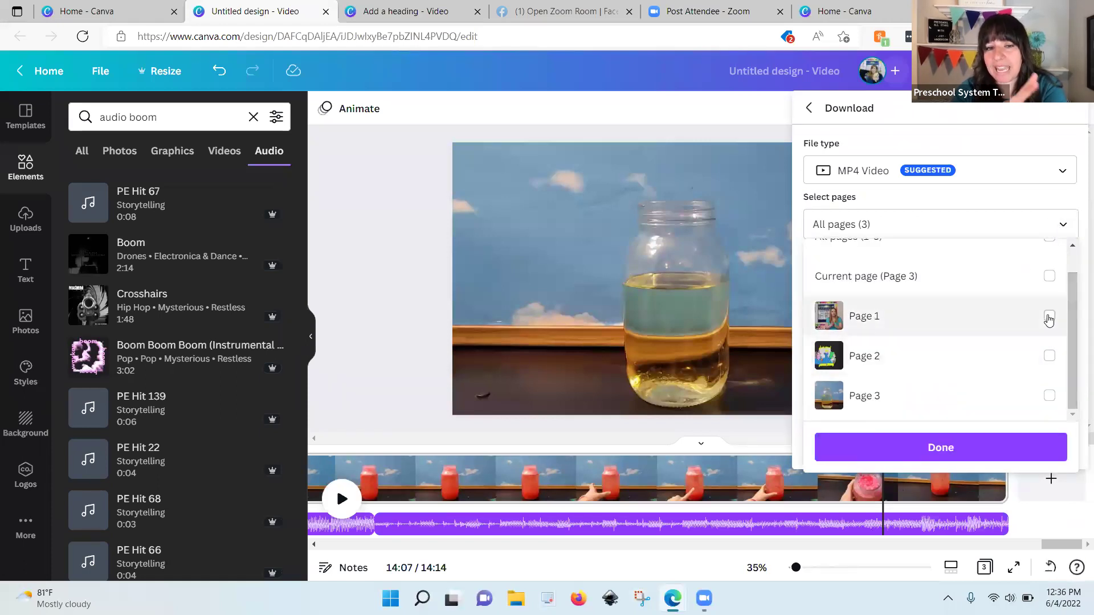
click(1049, 399)
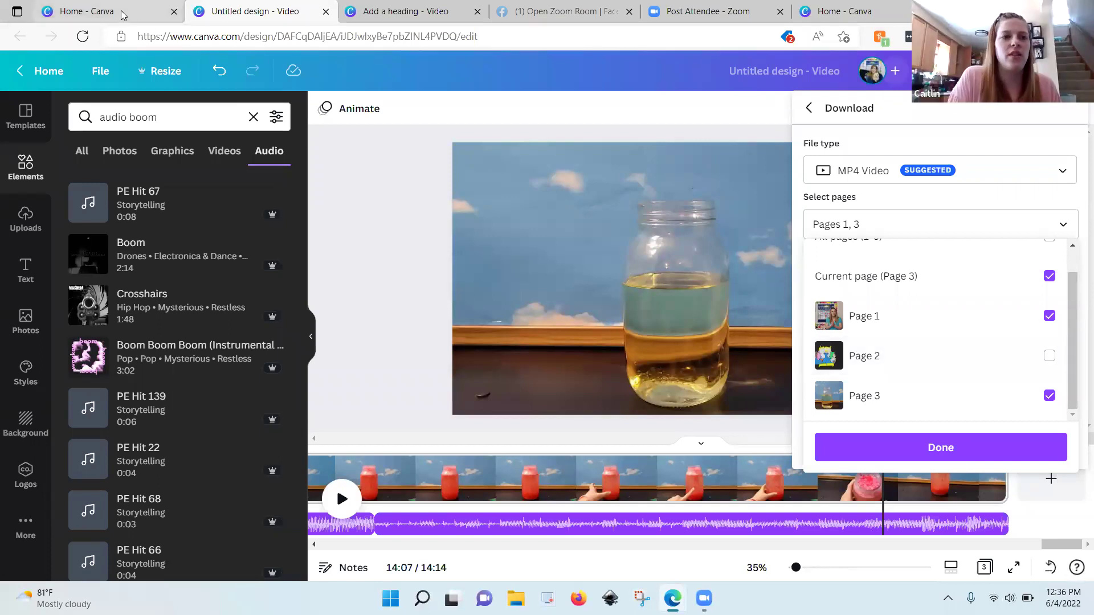
click(530, 242)
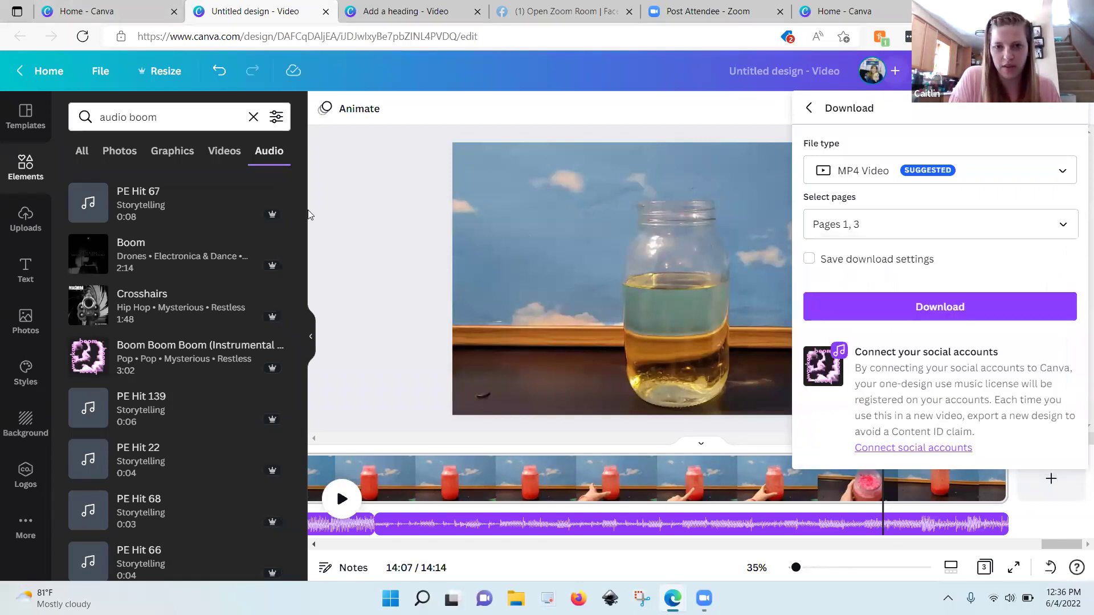
click(375, 192)
Add a blank fourth page, split the music where that page begins at 14:14, and delete the music under it.
click(1051, 478)
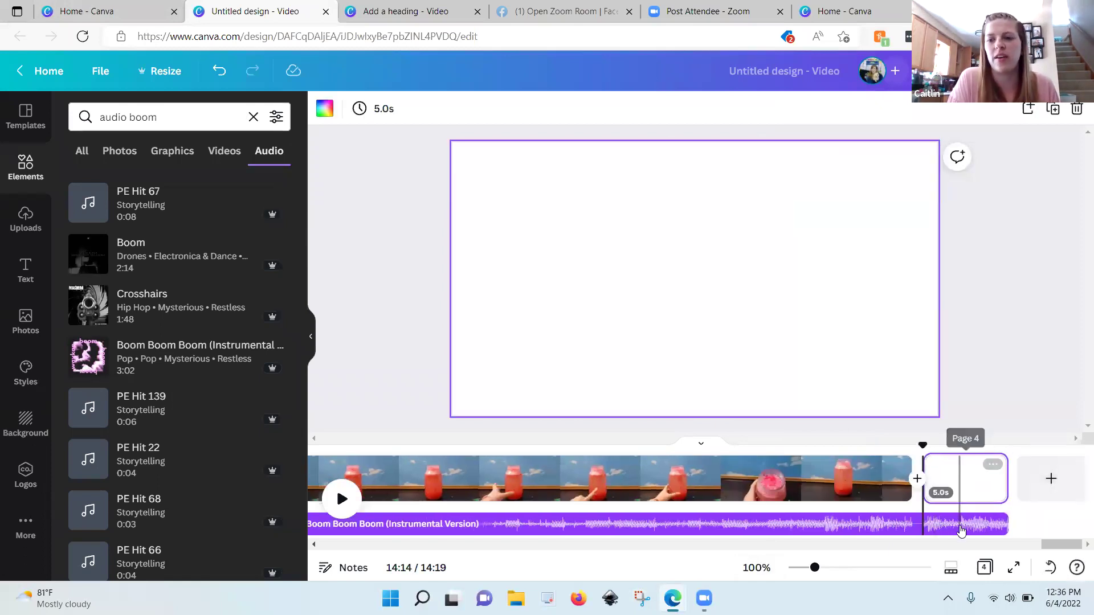
right_click(922, 513)
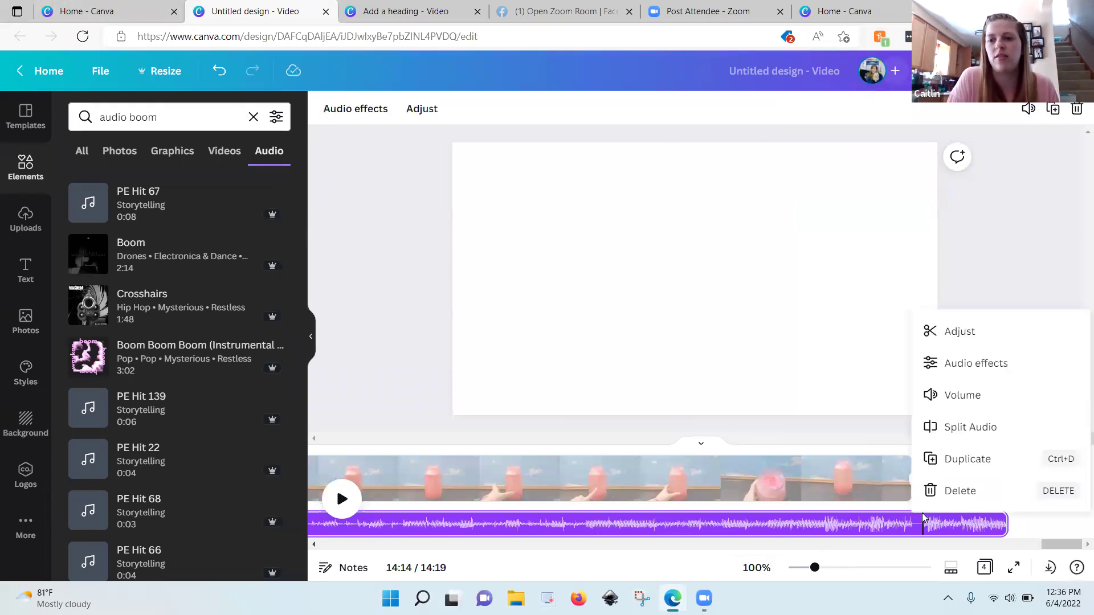
click(964, 429)
click(978, 529)
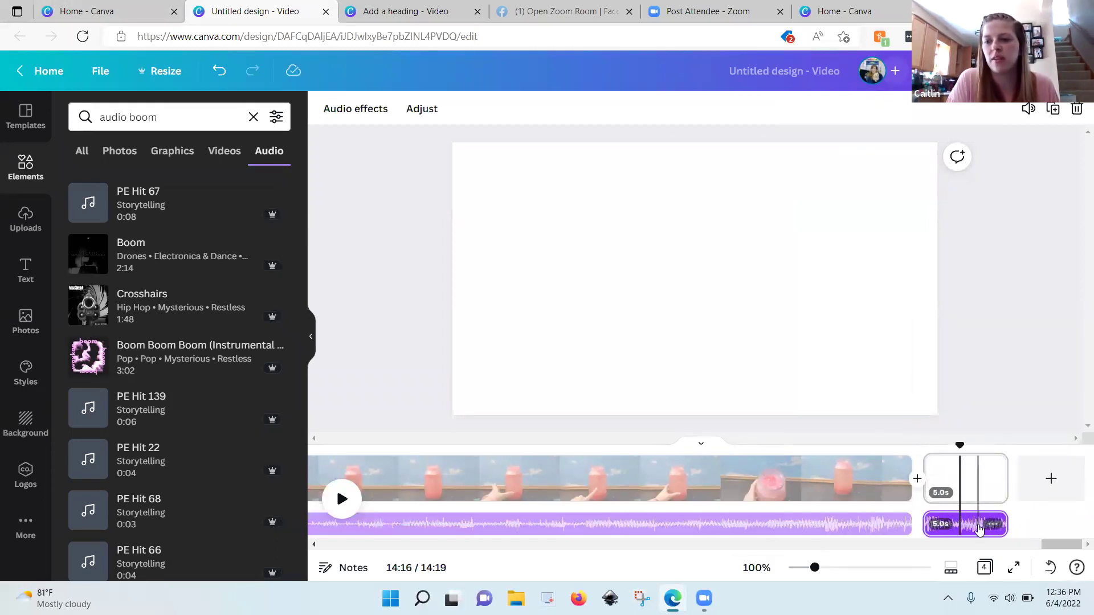
key(Delete)
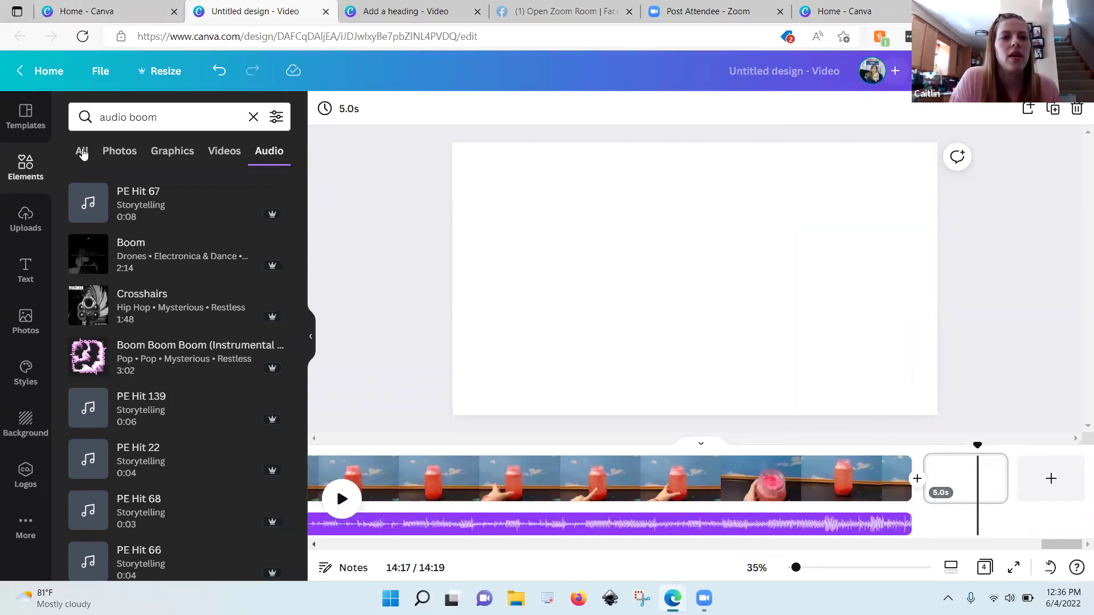
Look at the record-yourself studio from the uploads, cancel its screen sharing request and exit, and view the available upload sources.
click(25, 220)
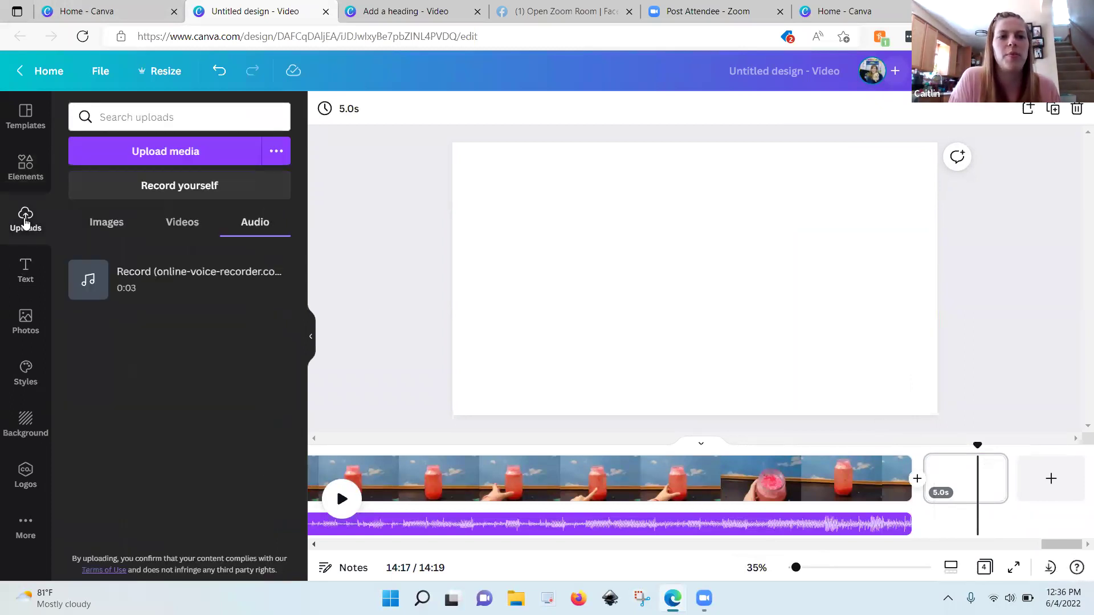
click(174, 188)
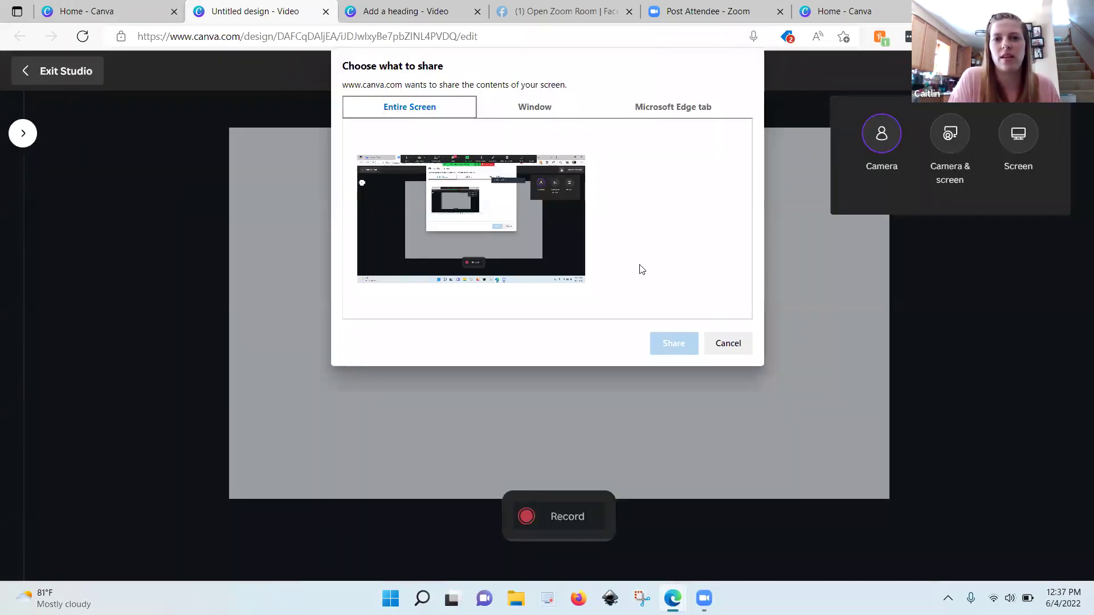
click(720, 343)
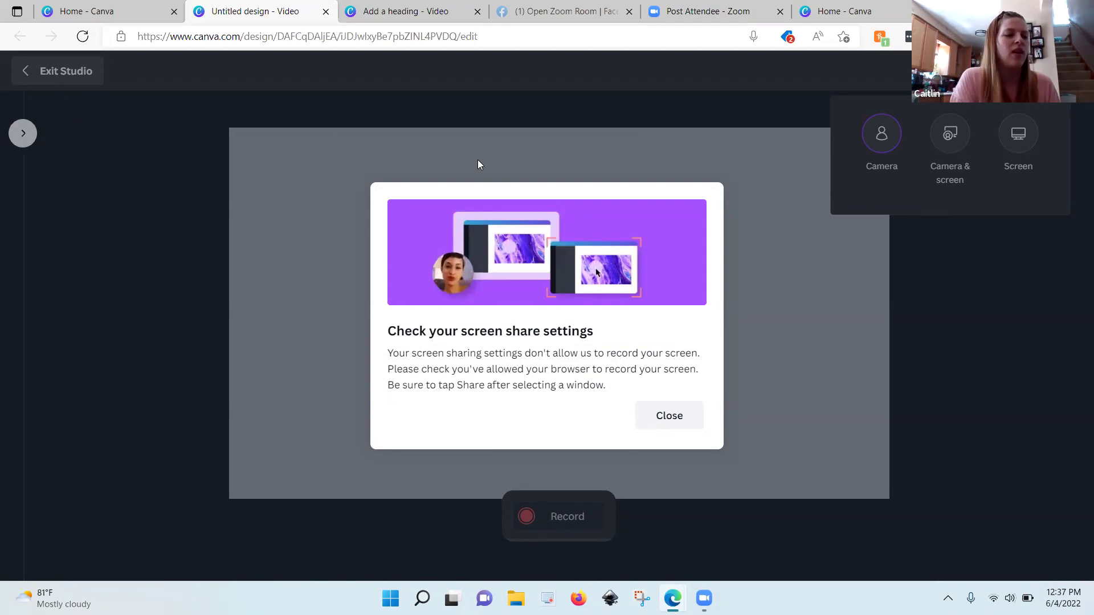
click(52, 70)
click(36, 74)
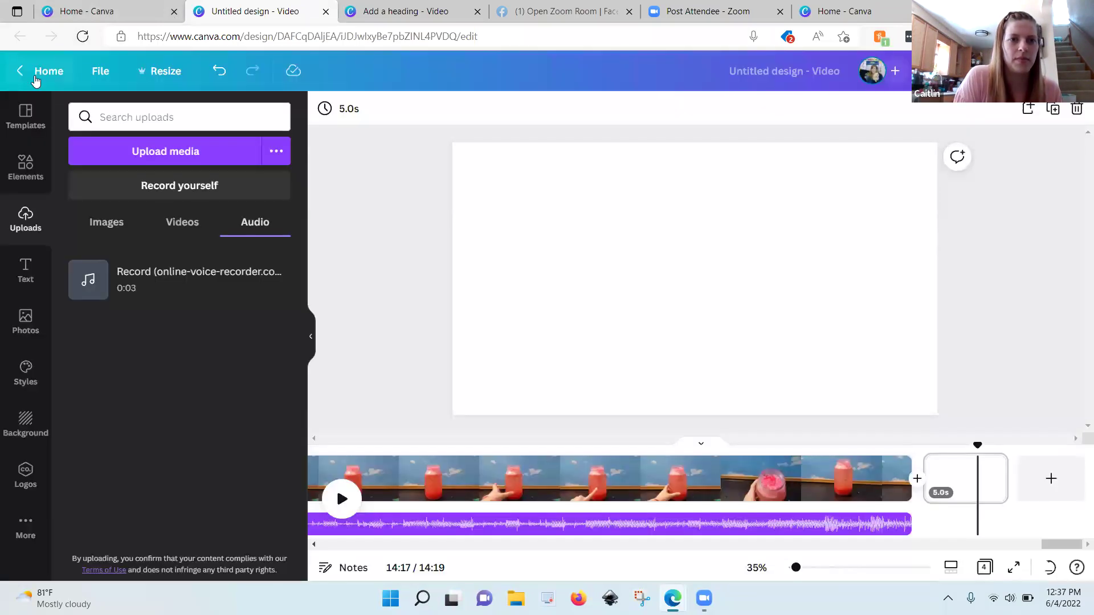
click(276, 151)
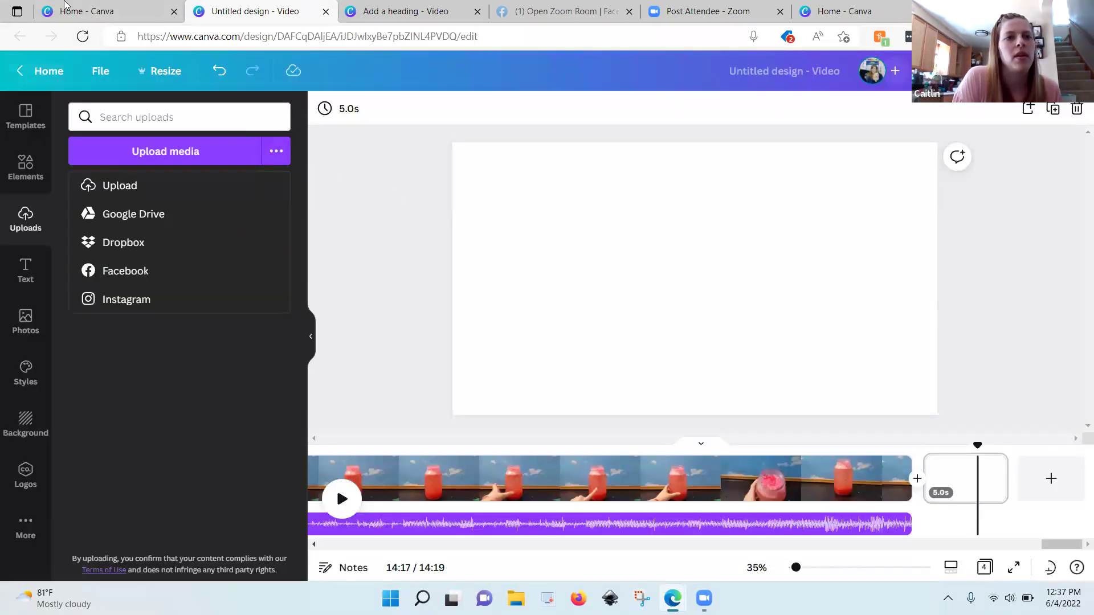
Go to the Canva home page and create a new blank video design.
click(94, 22)
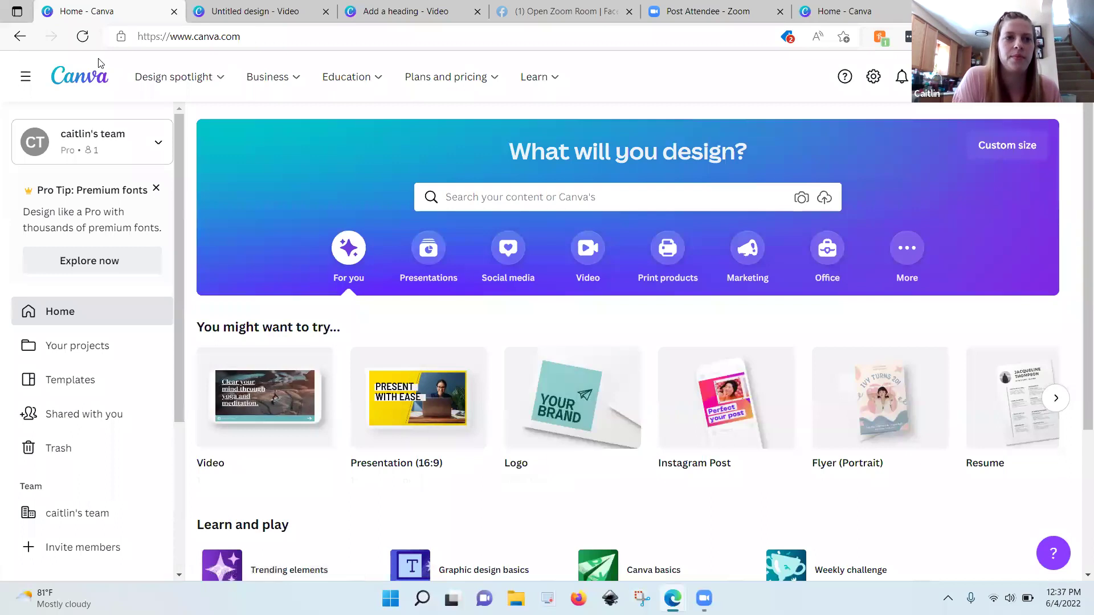
click(90, 44)
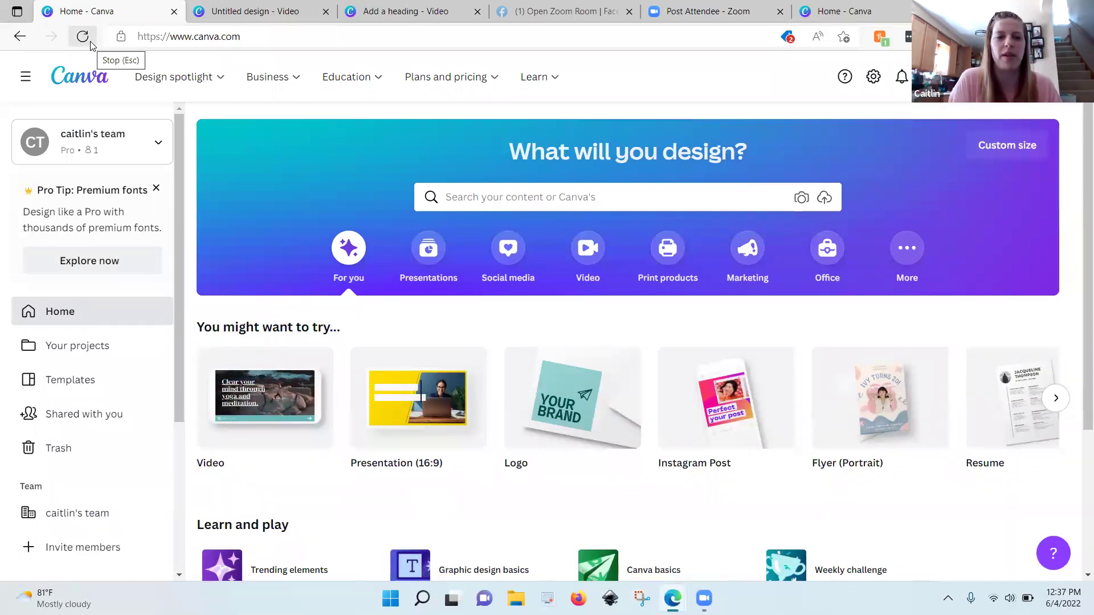
click(272, 396)
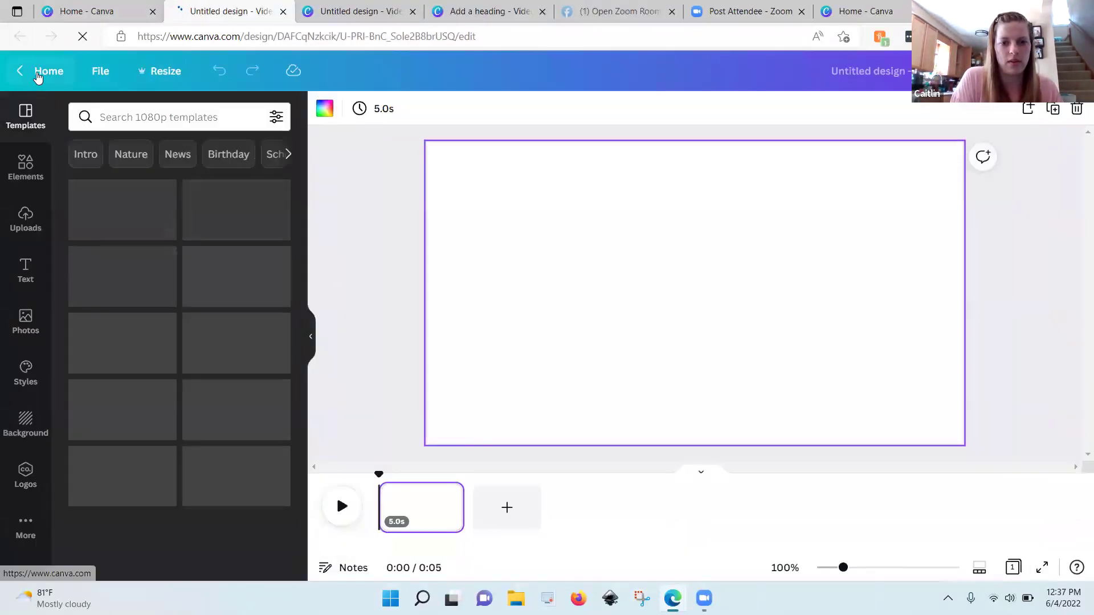
Return to the home page and open the recent design "Copy of This is 8min 33sec".
click(36, 72)
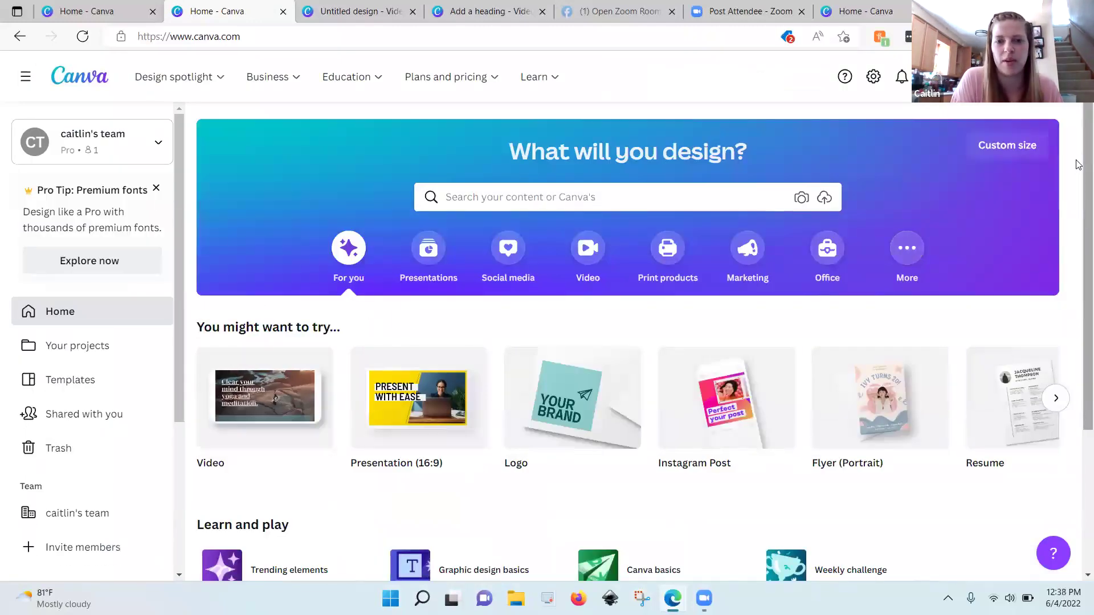
scroll(1077, 164, down, 10)
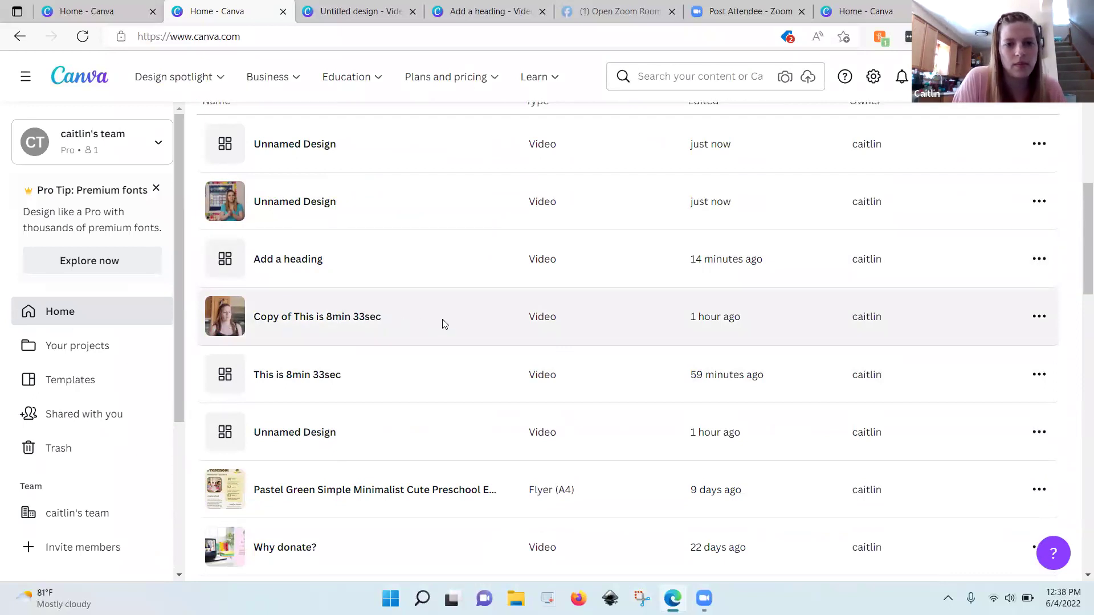
click(444, 324)
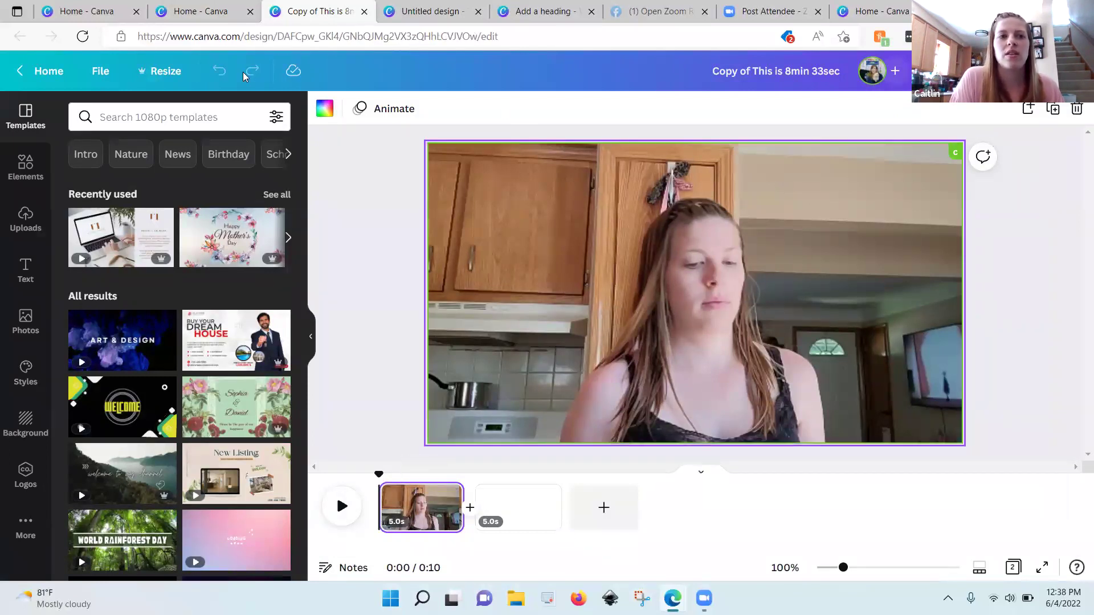
Go back to the list of recent designs and open the newest Unnamed Design.
click(100, 12)
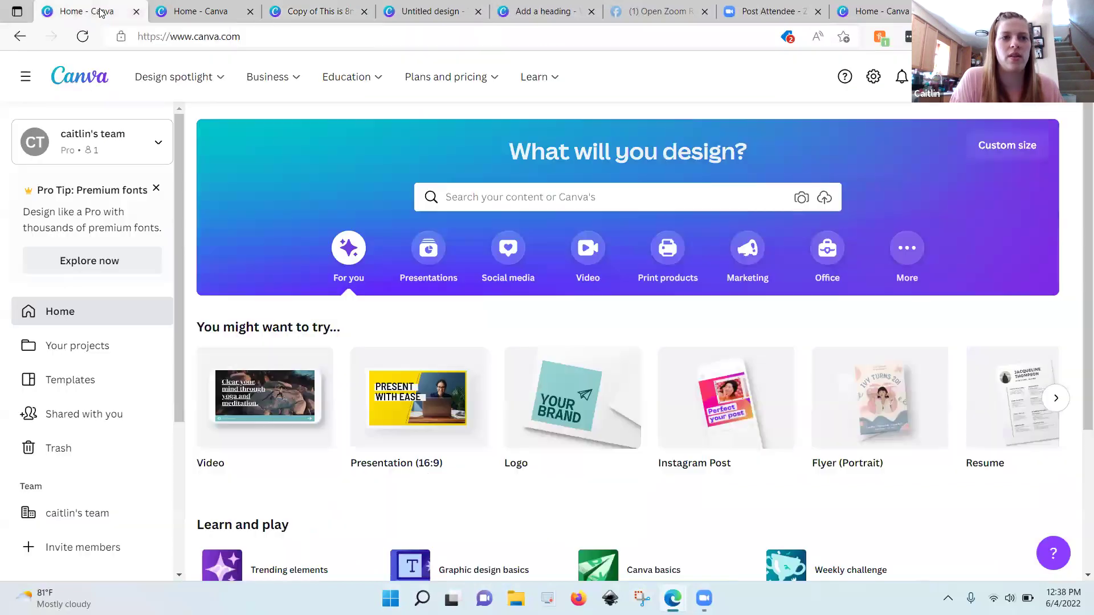
click(171, 12)
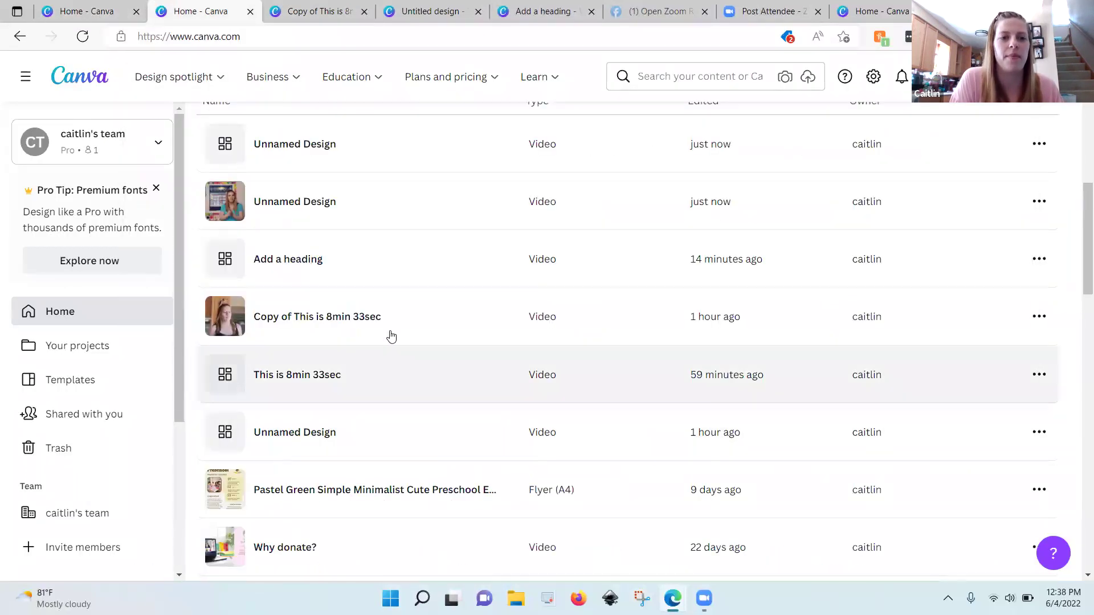
click(383, 146)
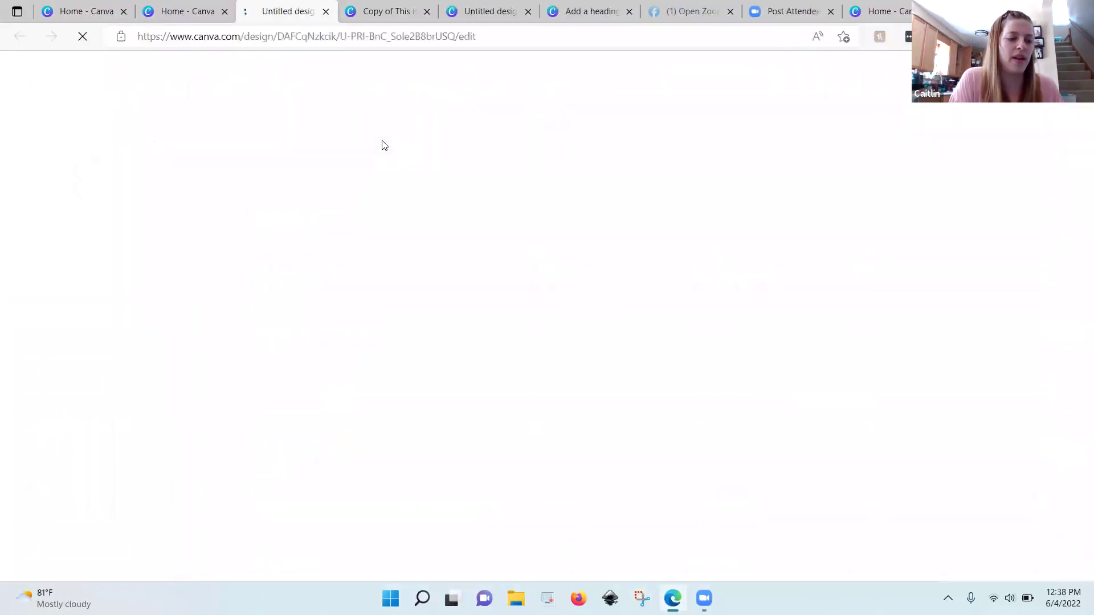